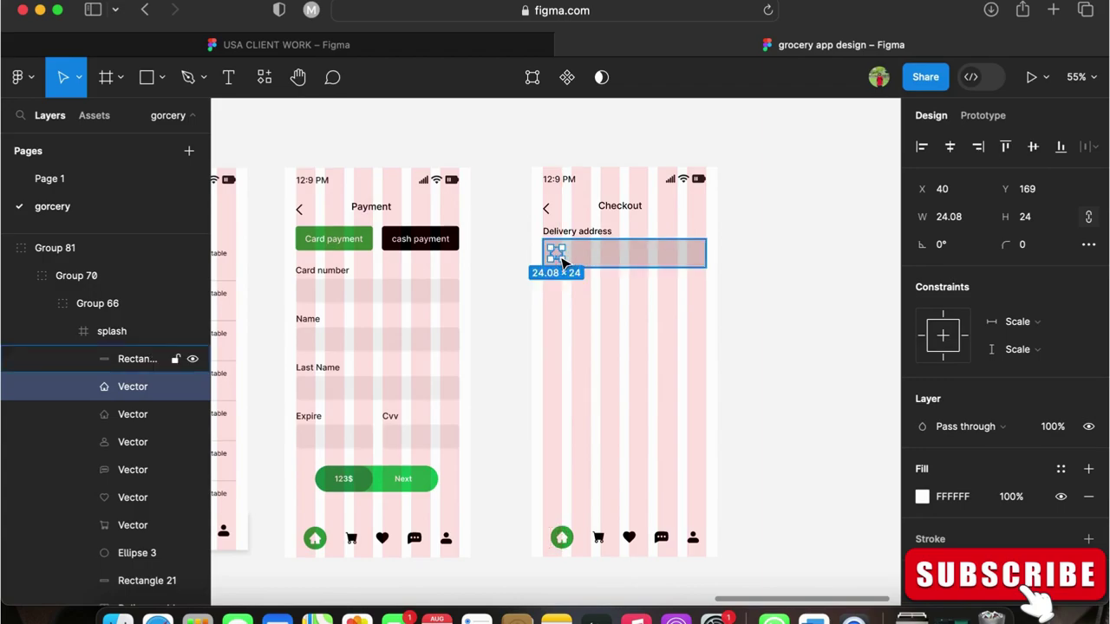
# Move the white house icon out of its frame to sit above the grey Delivery address box, and set its height to 30.
pyautogui.press('super+x')
pyautogui.scroll(5, 561, 257)
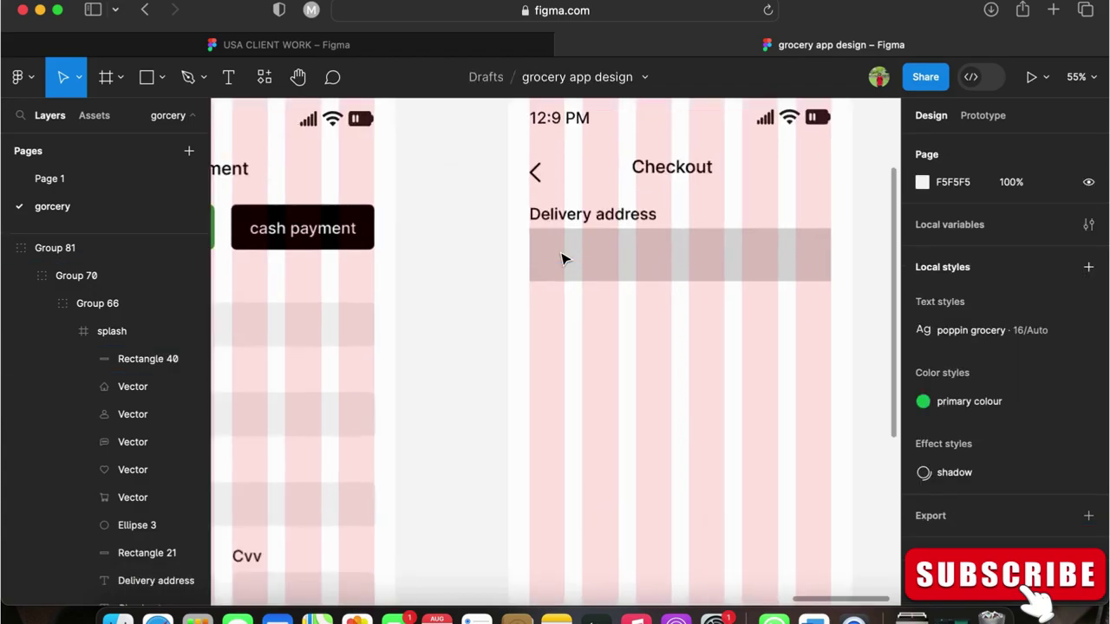
pyautogui.press('super+v')
pyautogui.click(1043, 220)
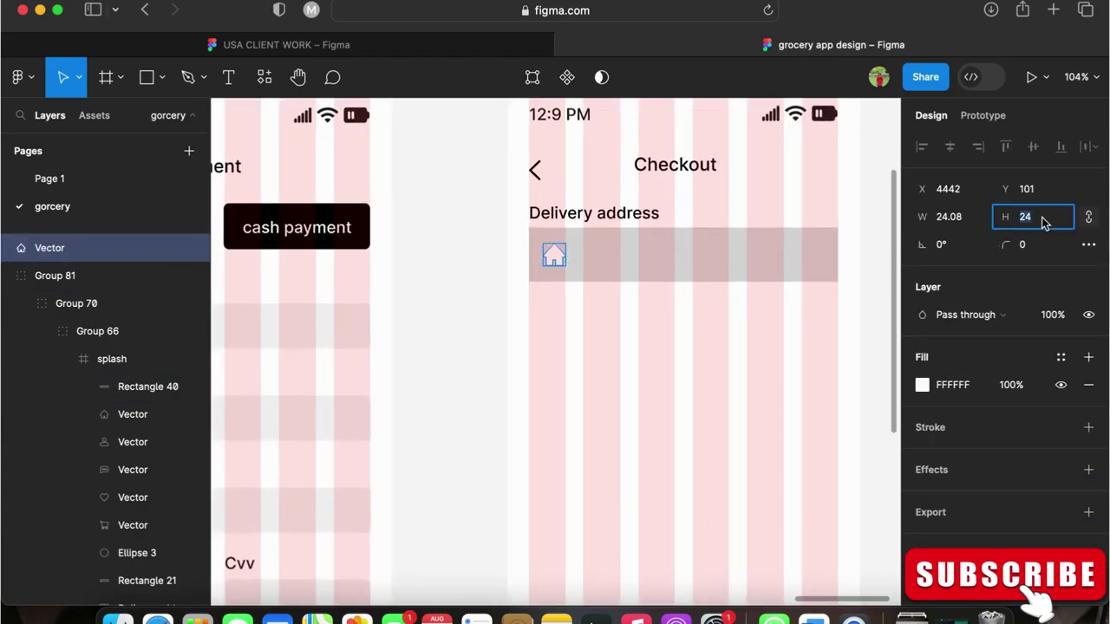
pyautogui.write('30')
pyautogui.click(402, 364)
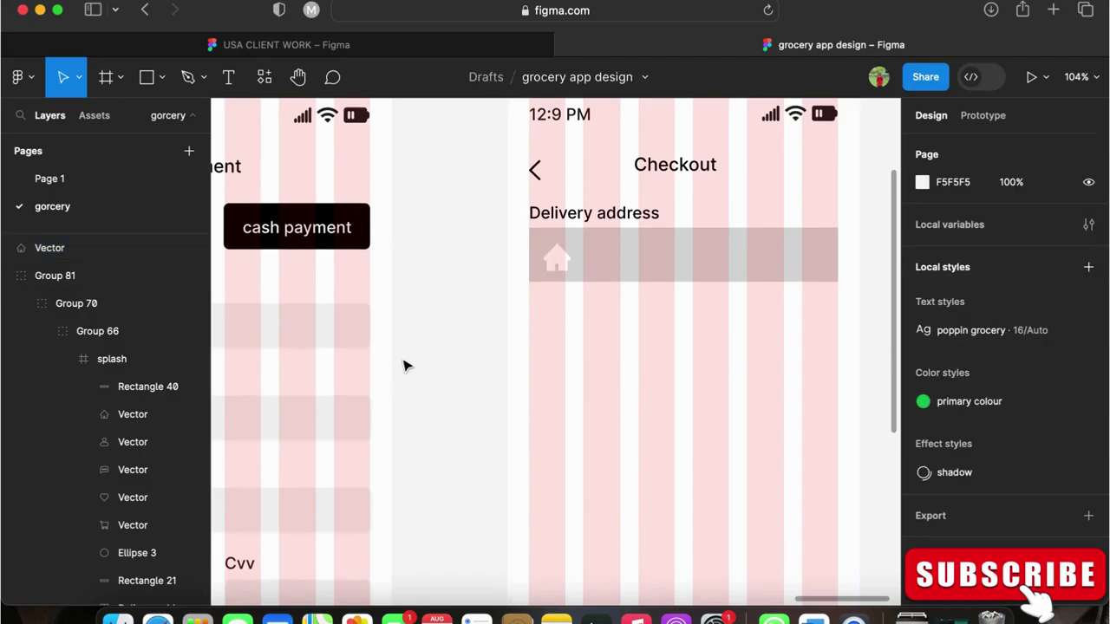
# Align the house icon's vertical centre with the grey Delivery address box.
pyautogui.click(568, 267)
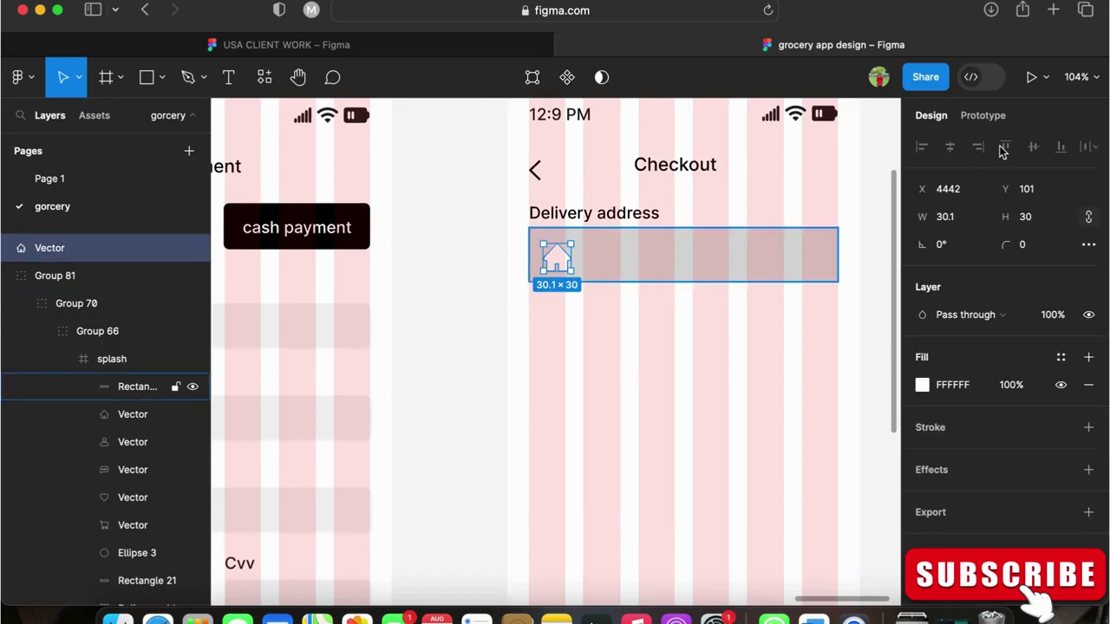
pyautogui.keyDown('shift'); pyautogui.click(694, 260); pyautogui.keyUp('shift')
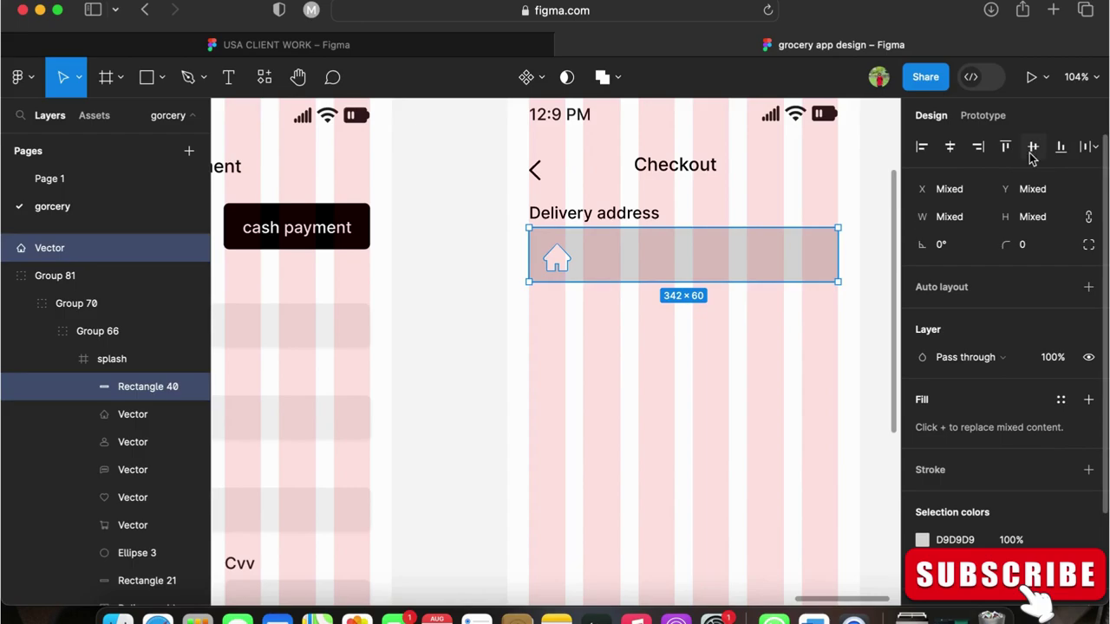
pyautogui.keyDown('shift'); pyautogui.click(614, 273); pyautogui.keyUp('shift')
# Add the text "Home" beside the house icon in the Delivery address box.
pyautogui.press('t')
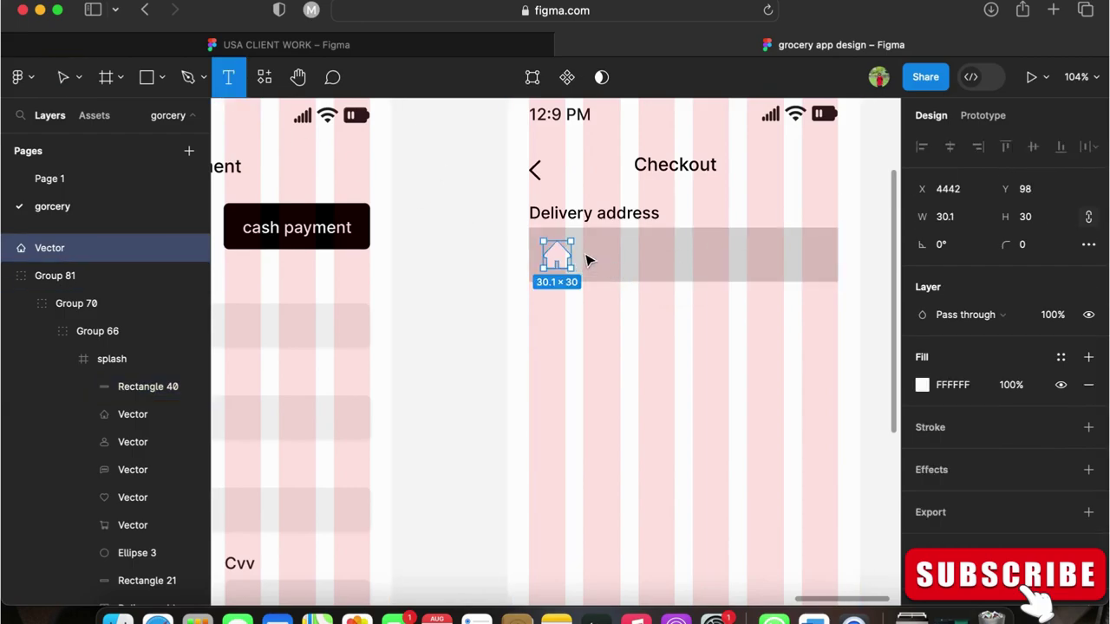
pyautogui.click(590, 253)
pyautogui.write('Home')
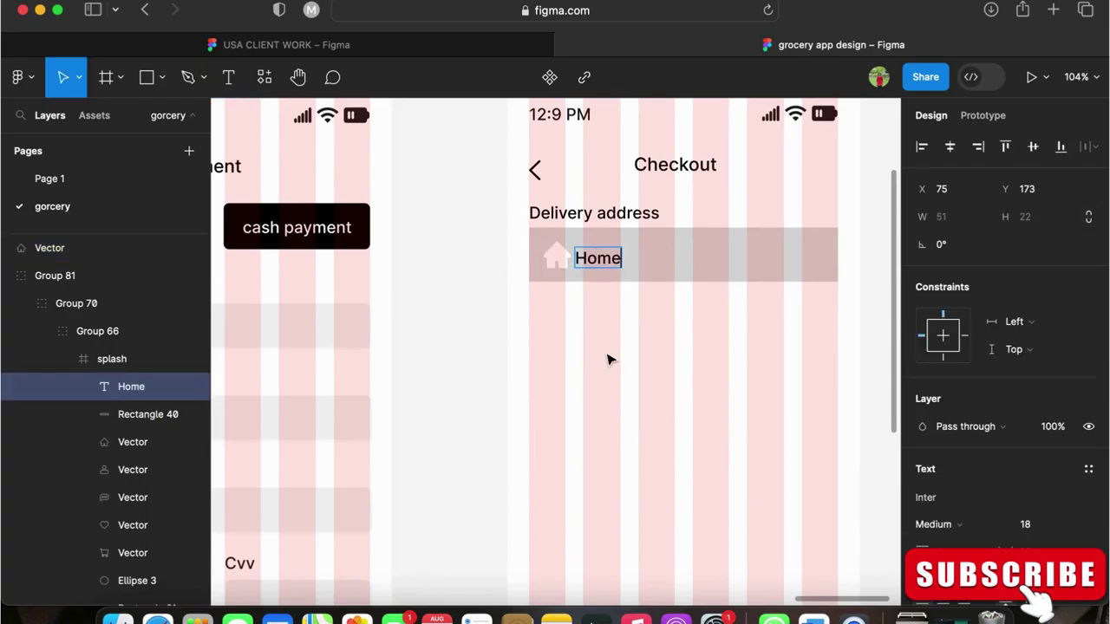
pyautogui.press('Escape')
# Reposition the Home label beside the icon at X 84, Y 163, and set its font size to 16.
pyautogui.scroll(3, 614, 267)
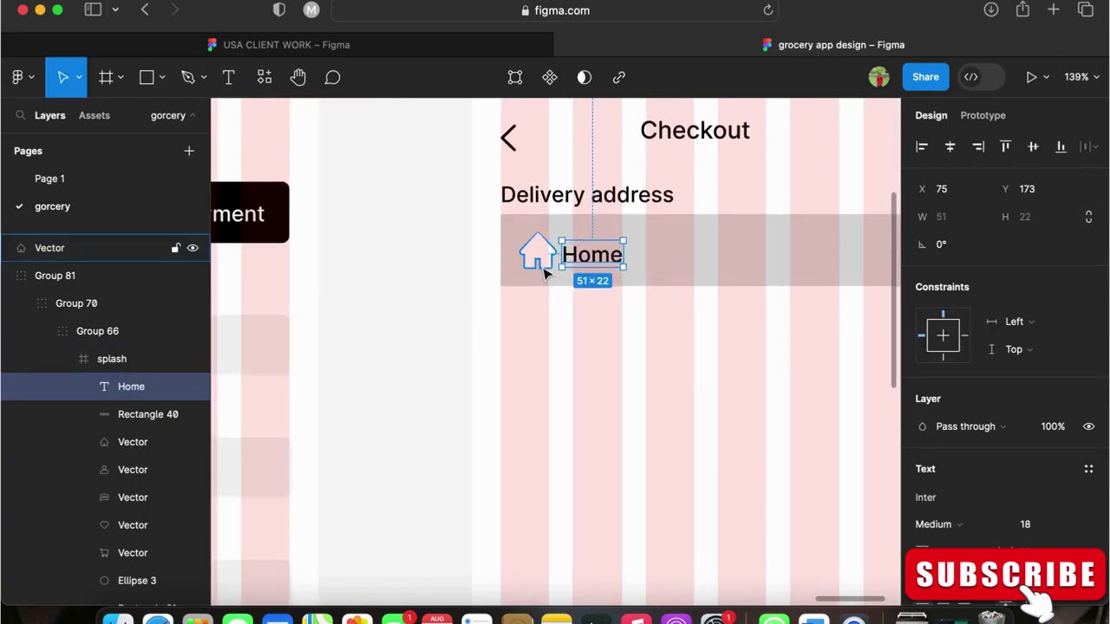
pyautogui.press('Right')
pyautogui.press('Right')
pyautogui.press('Right')
pyautogui.press('Right')
pyautogui.press('Right')
pyautogui.press('Right')
pyautogui.press('Right')
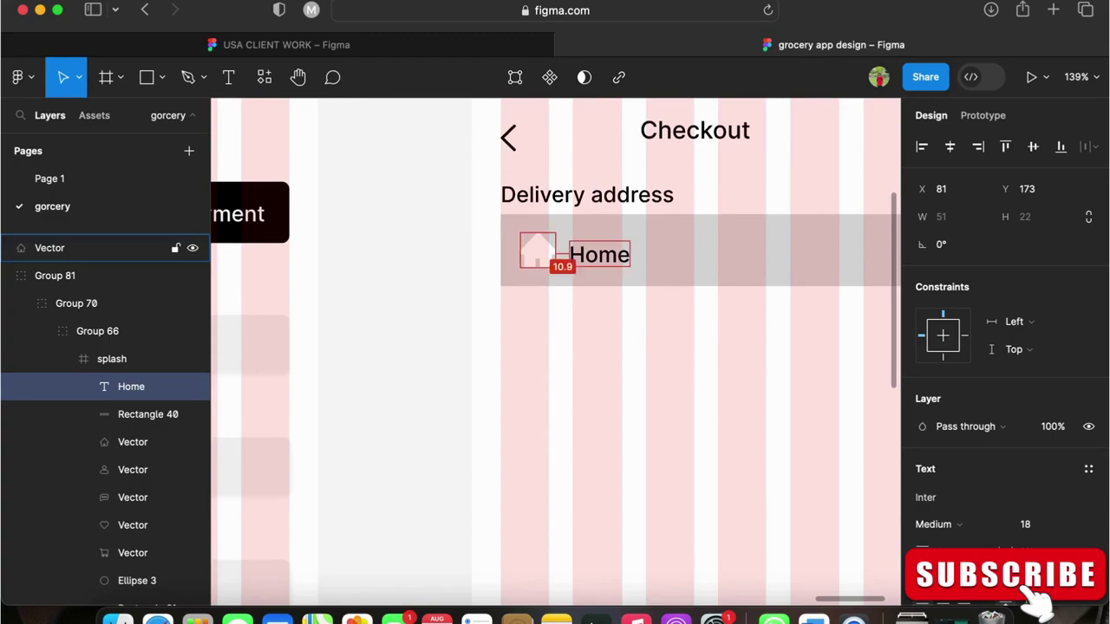
pyautogui.moveTo(600, 257); pyautogui.dragTo(598, 250)
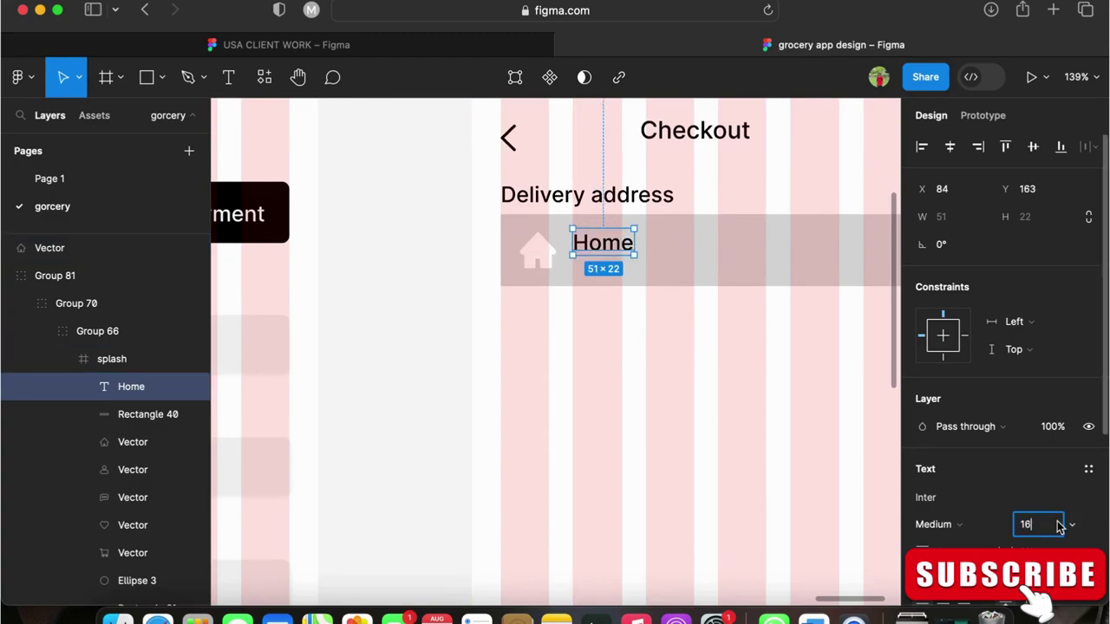
pyautogui.click(466, 353)
# Duplicate the Home label directly beneath itself and replace the copy's text with the sample delivery address.
pyautogui.click(601, 250)
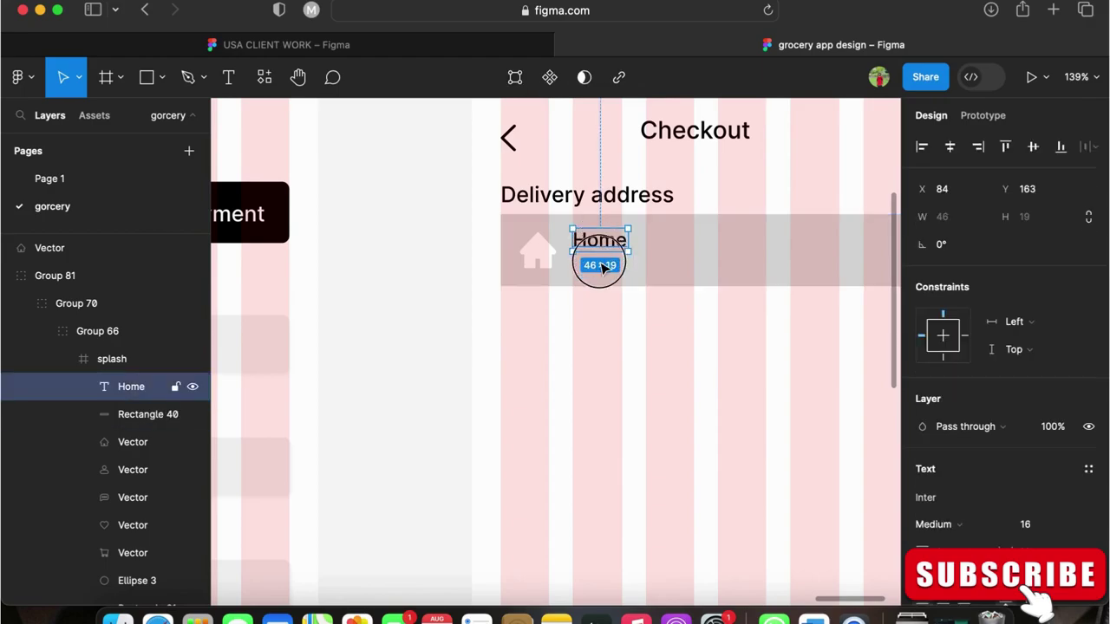
pyautogui.moveTo(602, 267); pyautogui.dragTo(600, 268)
pyautogui.doubleClick(600, 265)
pyautogui.write('Ne')
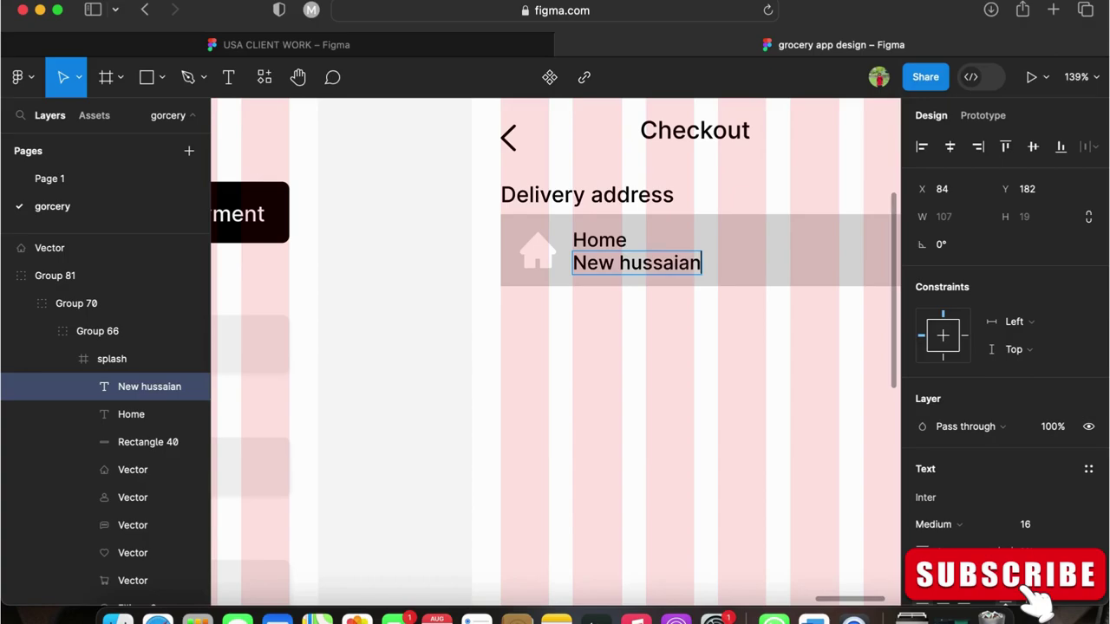
pyautogui.write('w hussainabad')
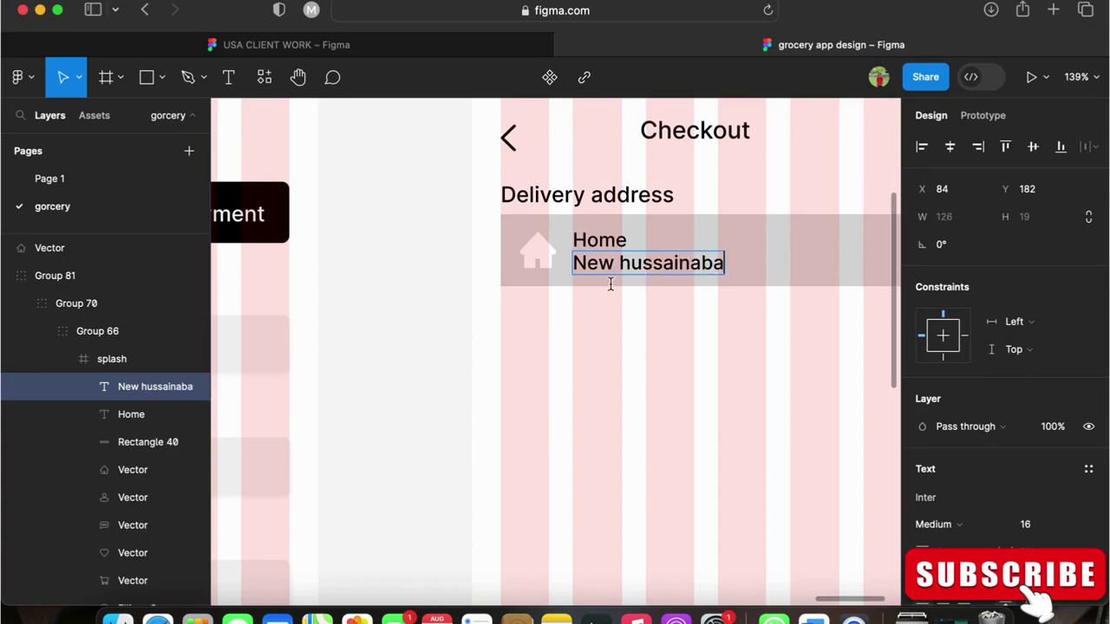
pyautogui.press('Escape')
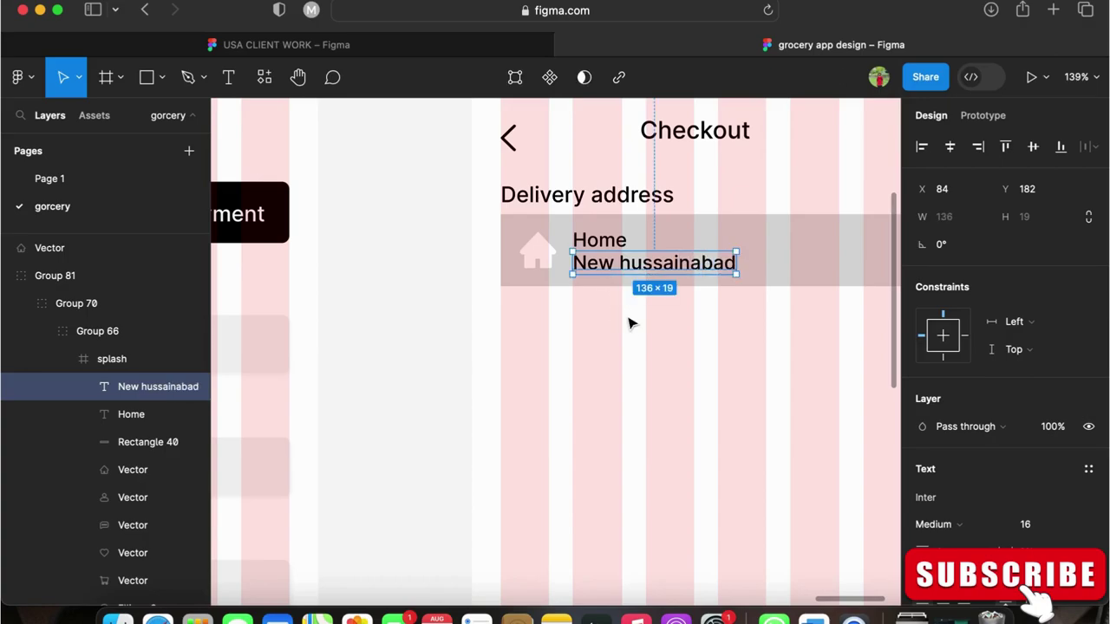
# Set the address line's font weight to Regular and lower it to leave a 2 px gap beneath the Home label.
pyautogui.click(958, 523)
pyautogui.click(971, 501)
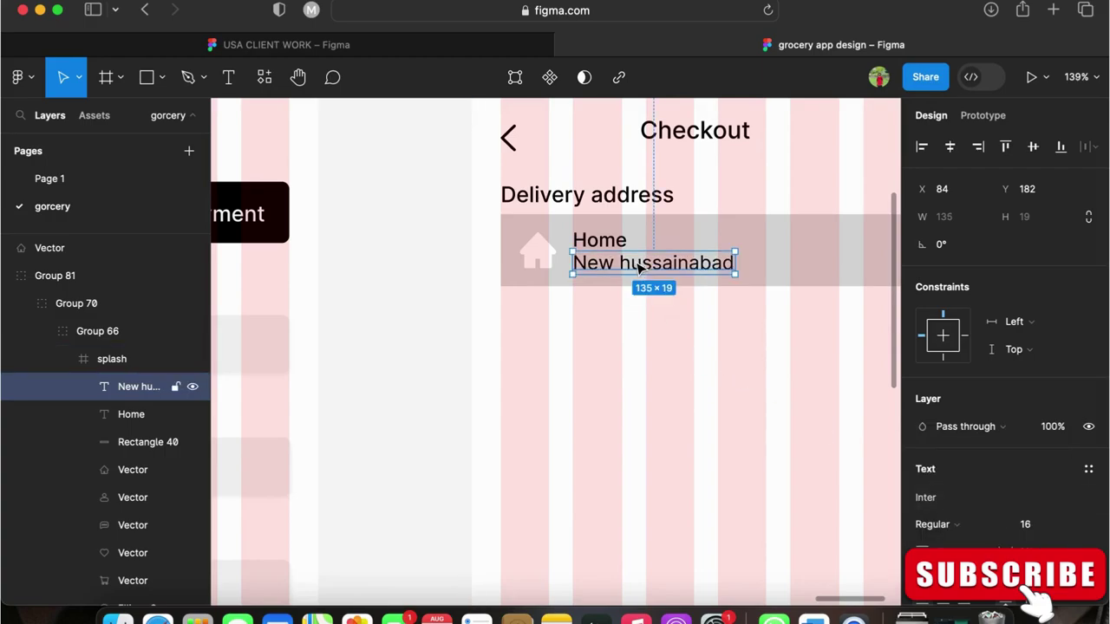
pyautogui.press('Down')
pyautogui.press('Down')
pyautogui.press('Down')
pyautogui.press('Down')
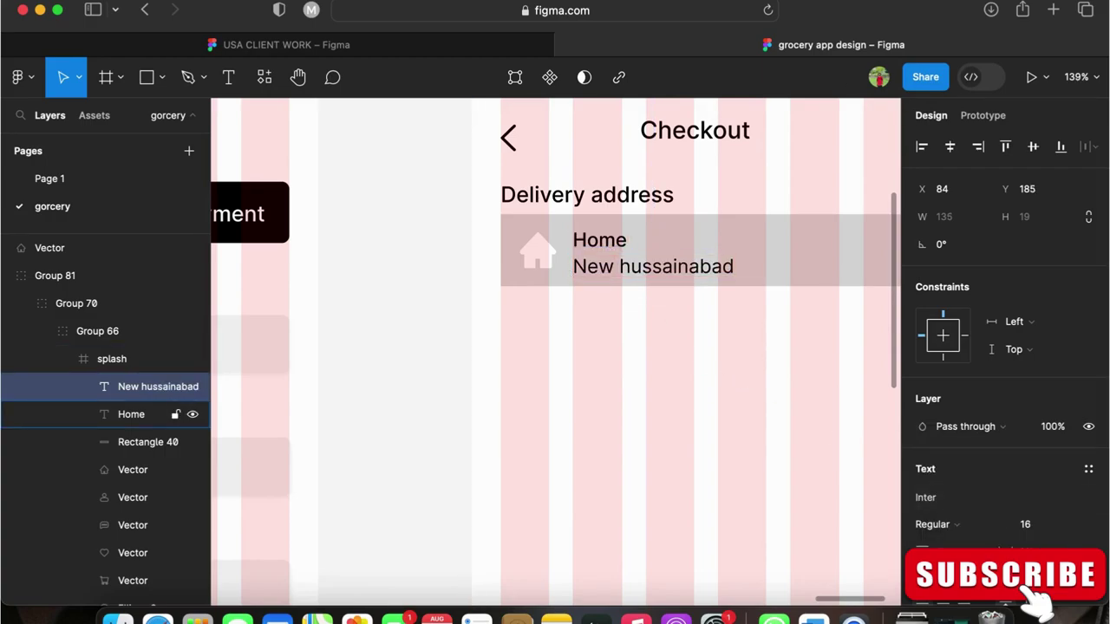
pyautogui.press('Up')
pyautogui.press('Up')
# Group the Home label with its address line and align the group's vertical centre with the house icon.
pyautogui.keyDown('shift'); pyautogui.click(598, 246); pyautogui.keyUp('shift')
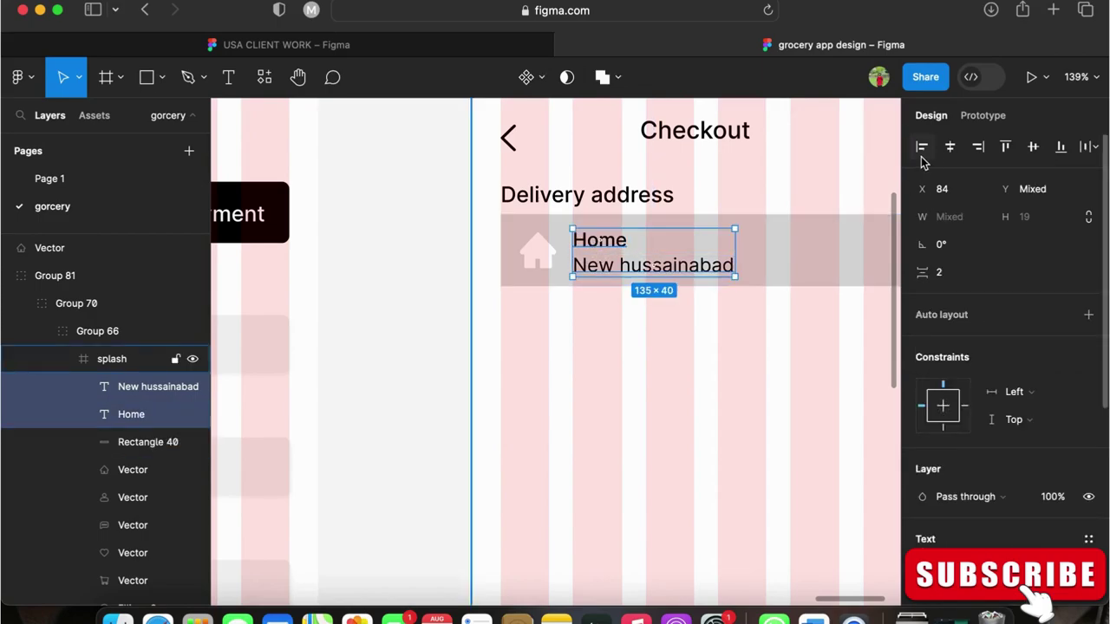
pyautogui.press('super+g')
pyautogui.keyDown('shift'); pyautogui.click(537, 253); pyautogui.keyUp('shift')
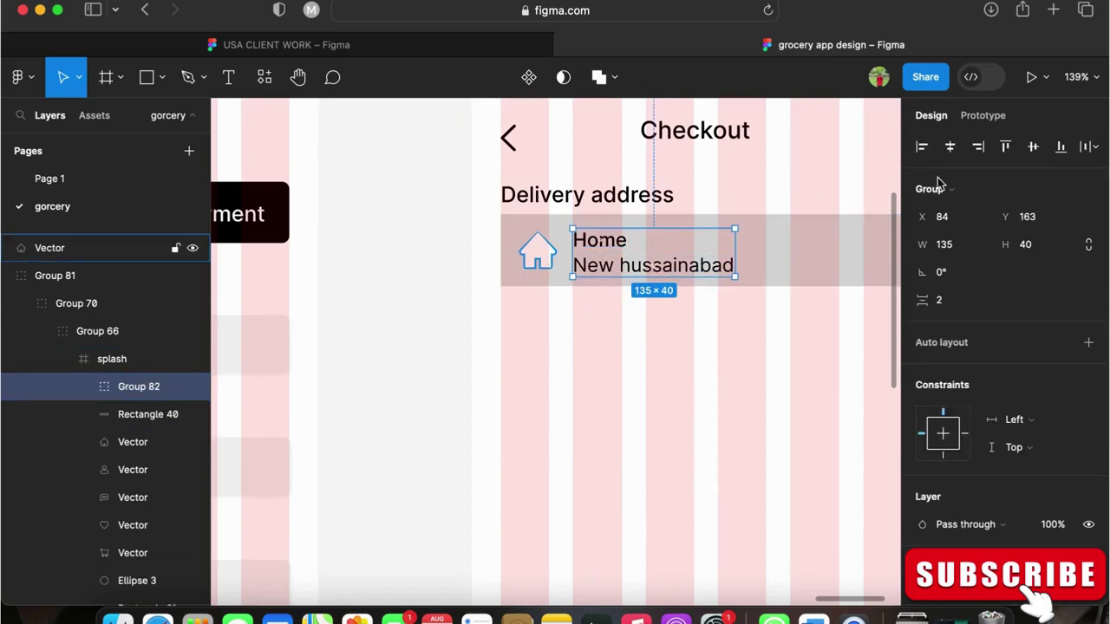
pyautogui.press('alt')
pyautogui.press('alt')
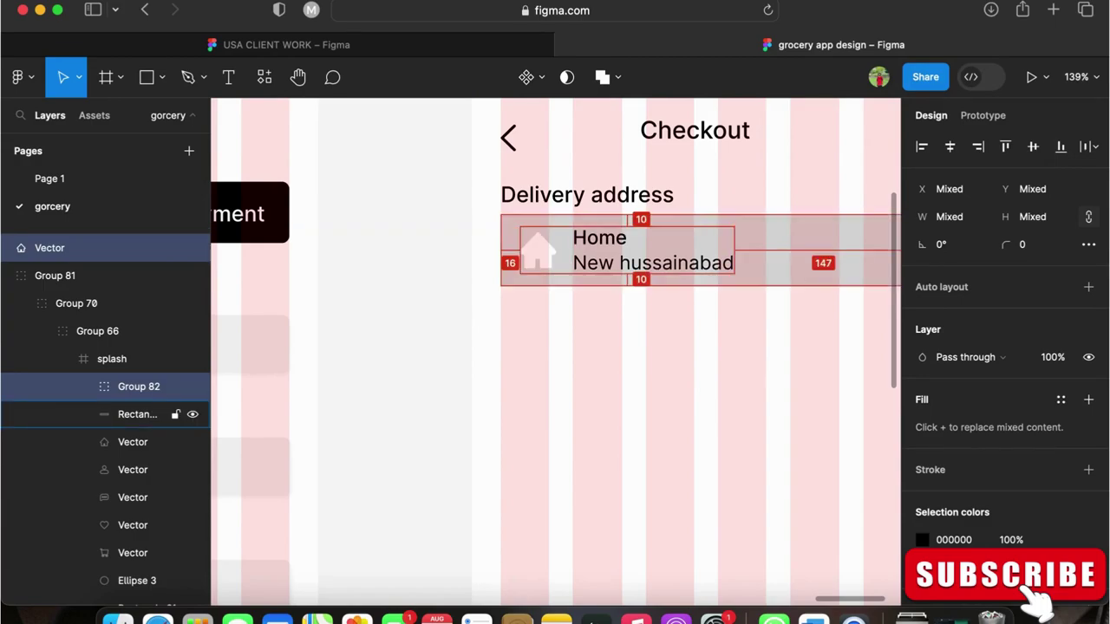
# Recolour the Delivery address box to F2F2F2, sampled from an input field on the Payment screen.
pyautogui.scroll(-5, 738, 264)
pyautogui.click(762, 271)
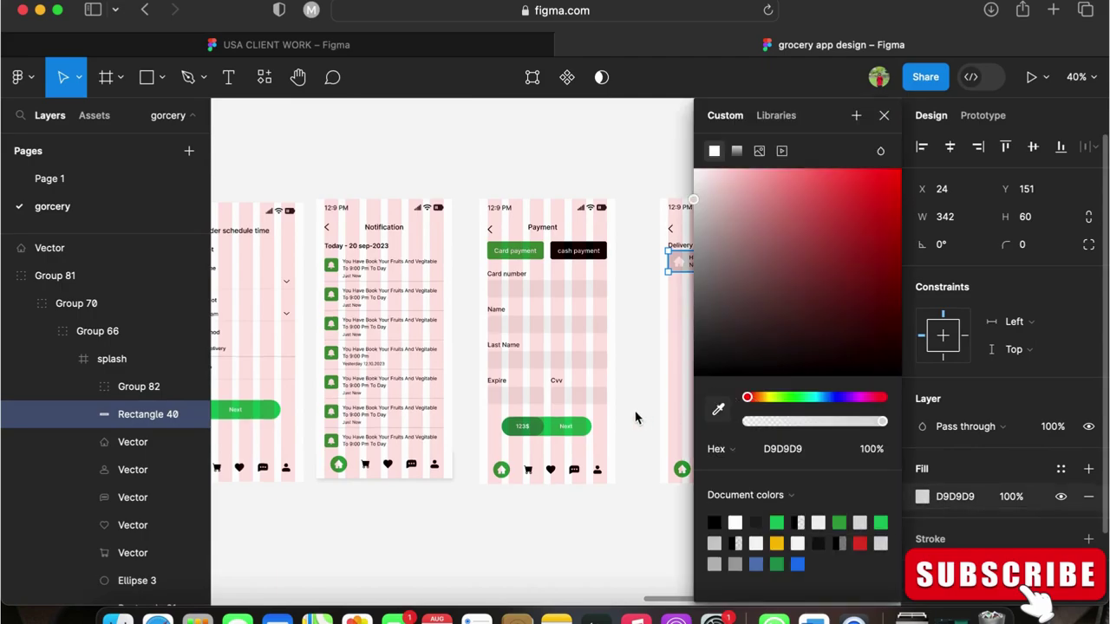
pyautogui.press('i')
pyautogui.click(593, 402)
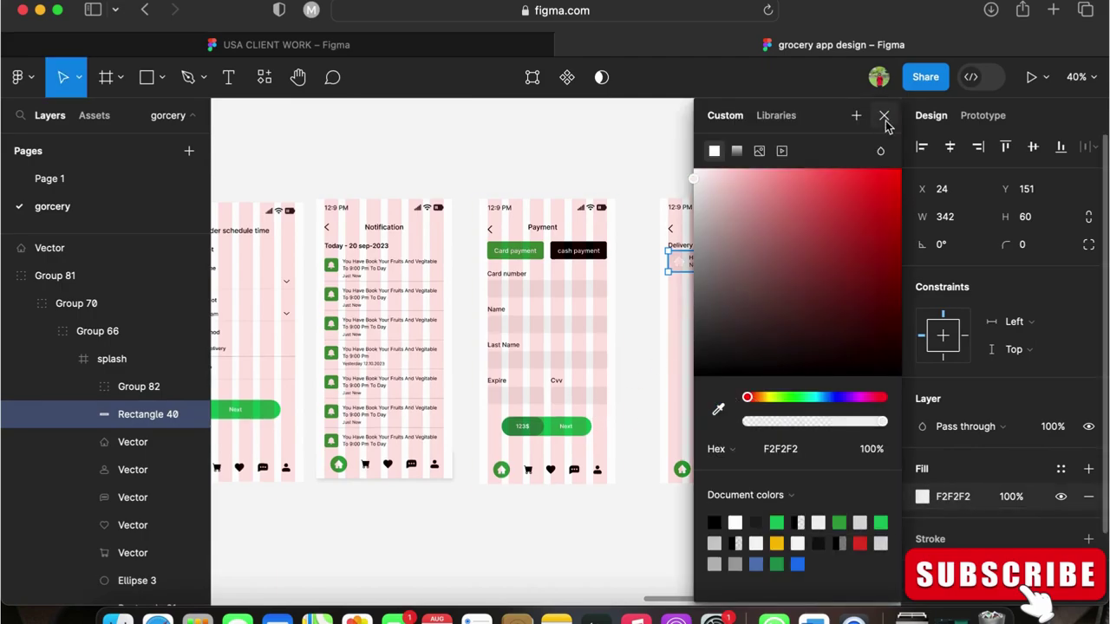
pyautogui.click(883, 116)
pyautogui.click(842, 272)
# Set the fill of the house icon in the Delivery address box to hex value 22.
pyautogui.scroll(2, 632, 278)
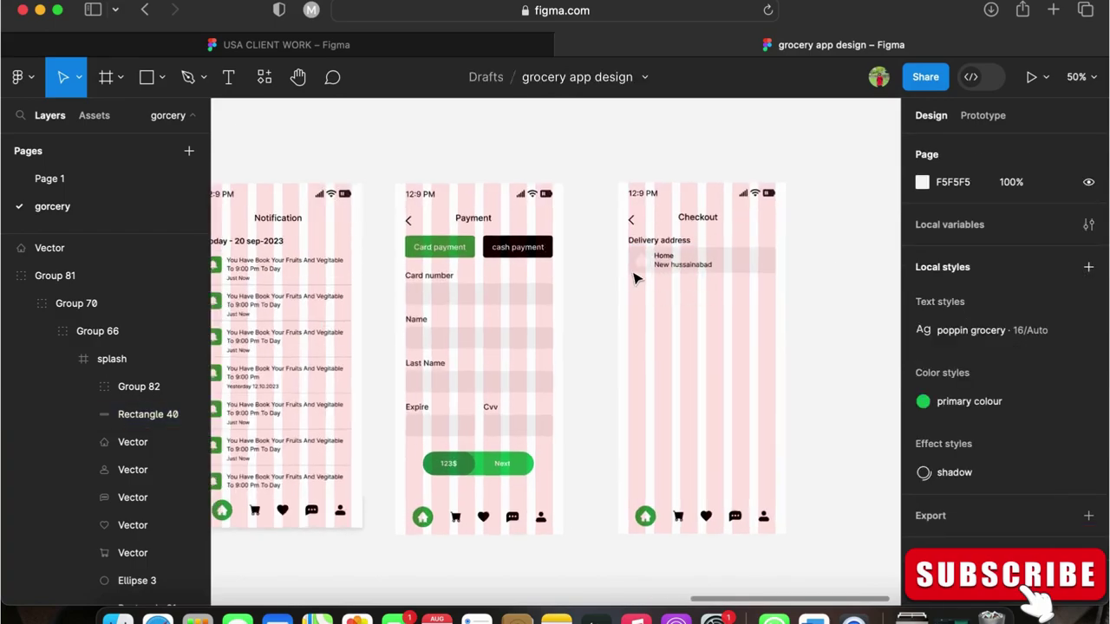
pyautogui.click(640, 259)
pyautogui.click(963, 385)
pyautogui.write('22')
pyautogui.click(858, 410)
# Copy the Payment screen's back arrow to the far end of the Delivery address box on the Checkout screen.
pyautogui.click(410, 222)
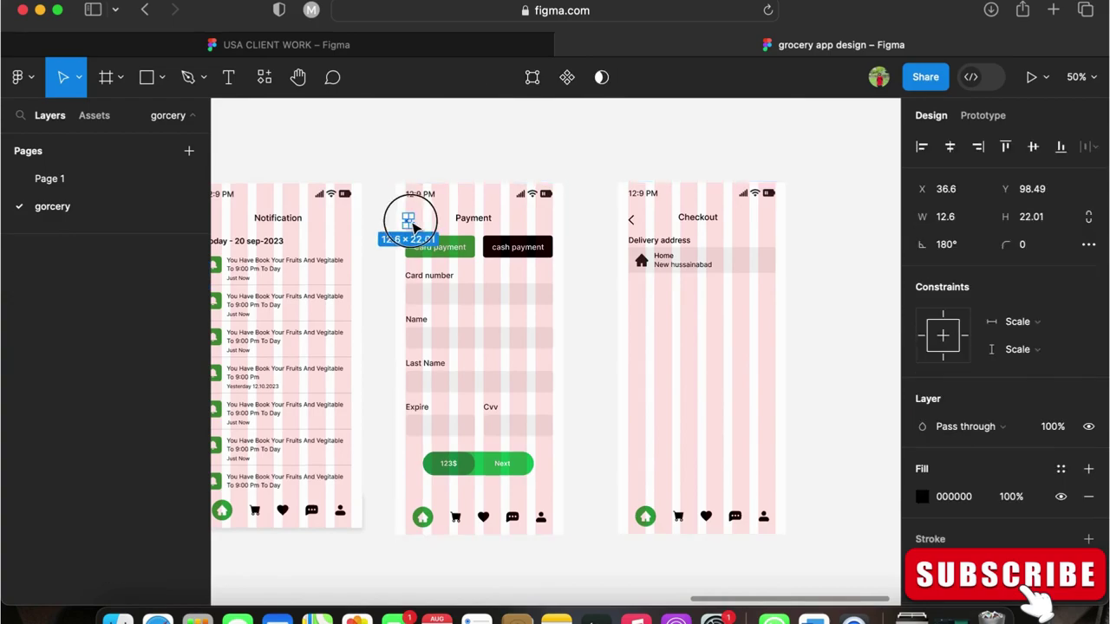
pyautogui.press('alt')
pyautogui.moveTo(767, 274); pyautogui.dragTo(744, 293)
pyautogui.scroll(3, 765, 271)
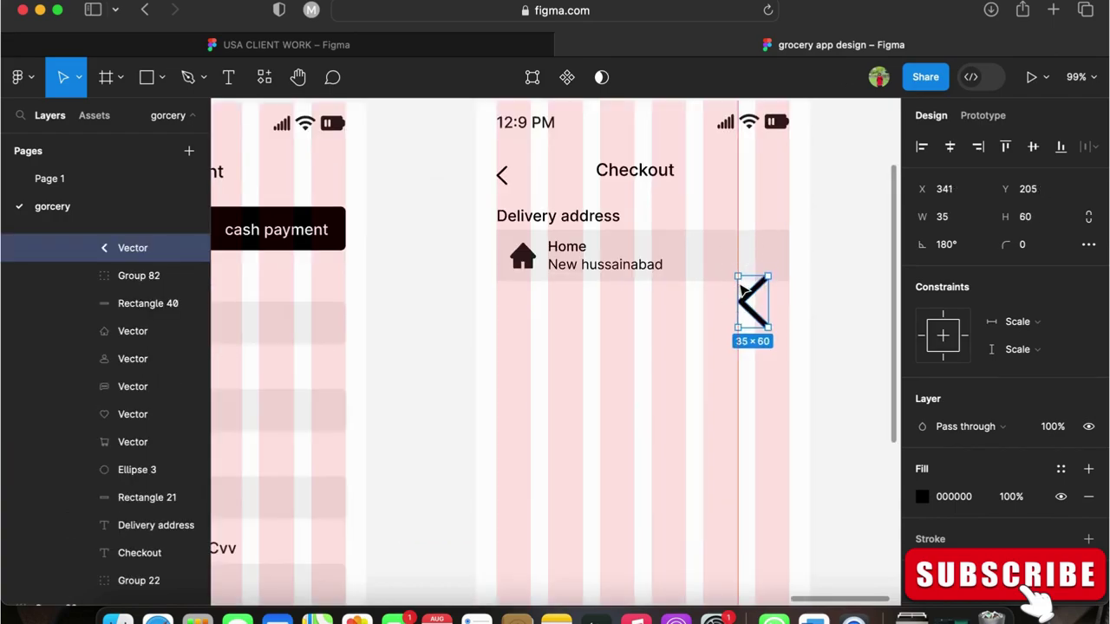
pyautogui.press('super+z')
pyautogui.scroll(5, 756, 267)
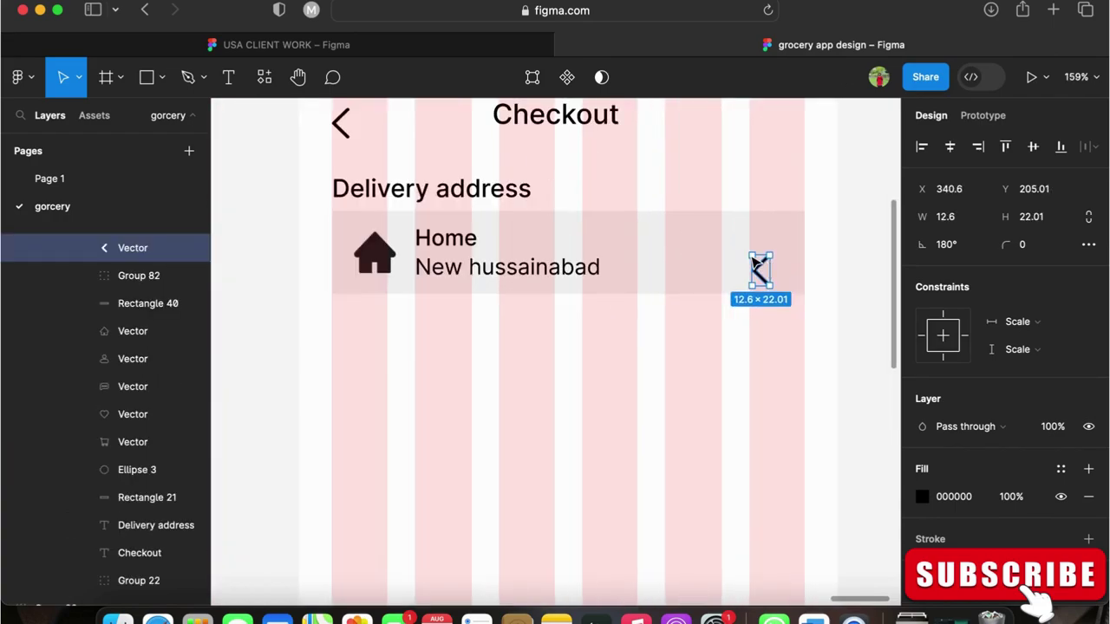
pyautogui.moveTo(751, 258); pyautogui.dragTo(742, 291)
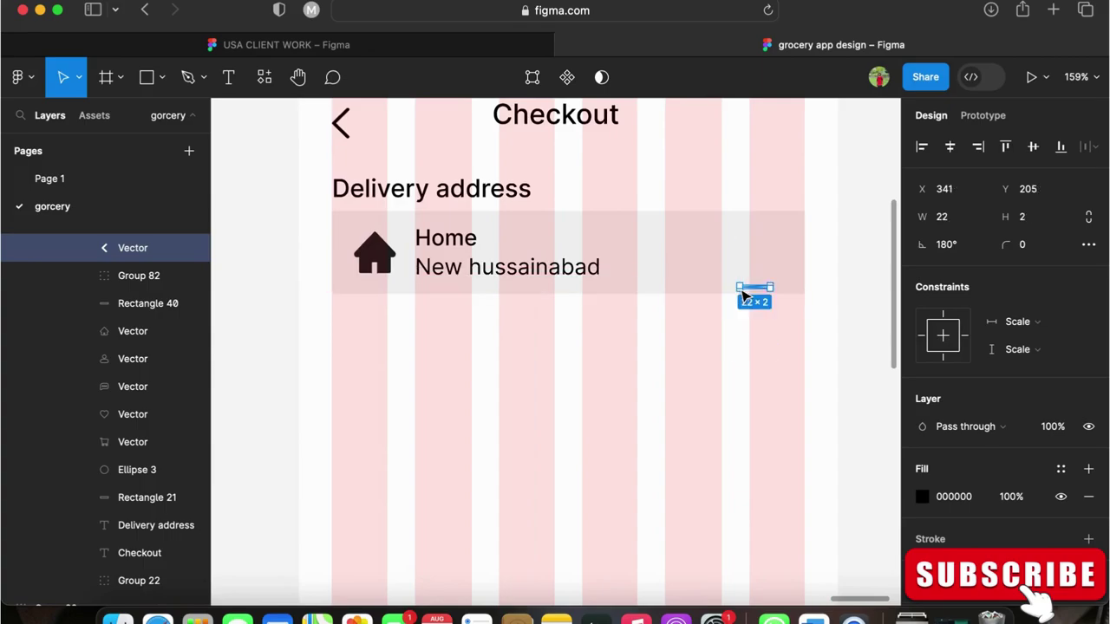
pyautogui.press('super+z')
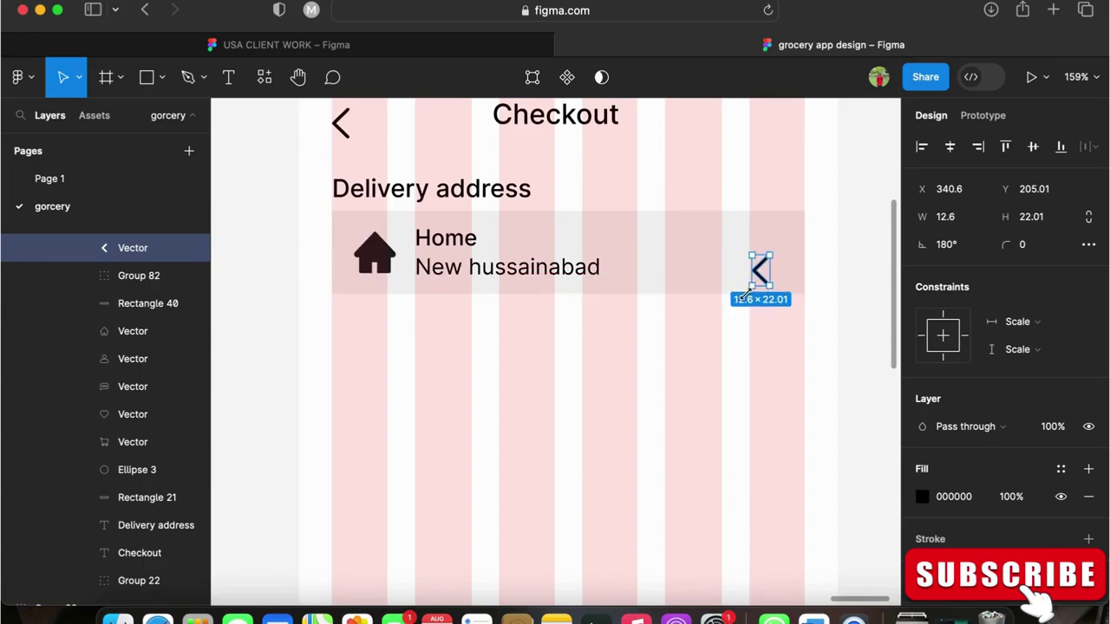
# Rotate the copied arrow to -90° so it points down, and set its height to 18.
pyautogui.moveTo(743, 253); pyautogui.dragTo(726, 315)
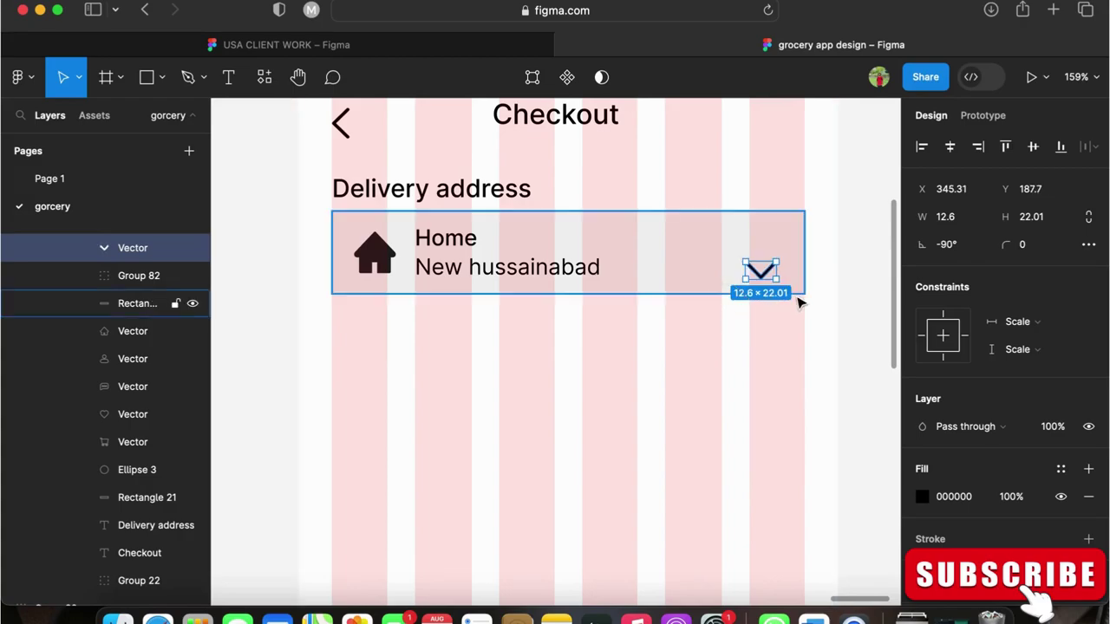
pyautogui.scroll(-2, 797, 300)
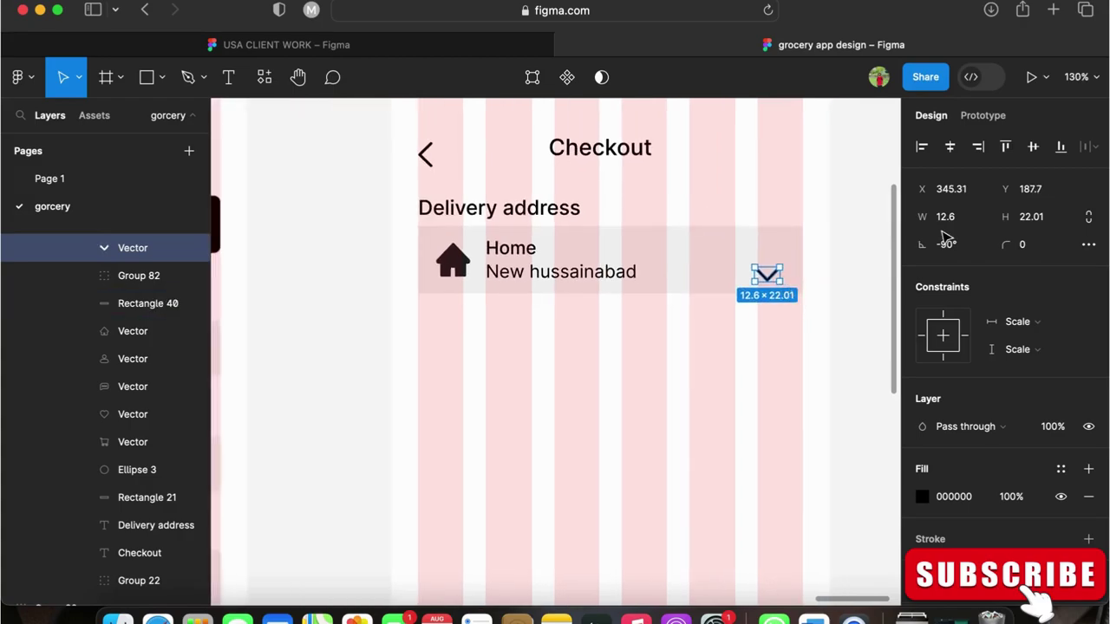
pyautogui.click(1043, 227)
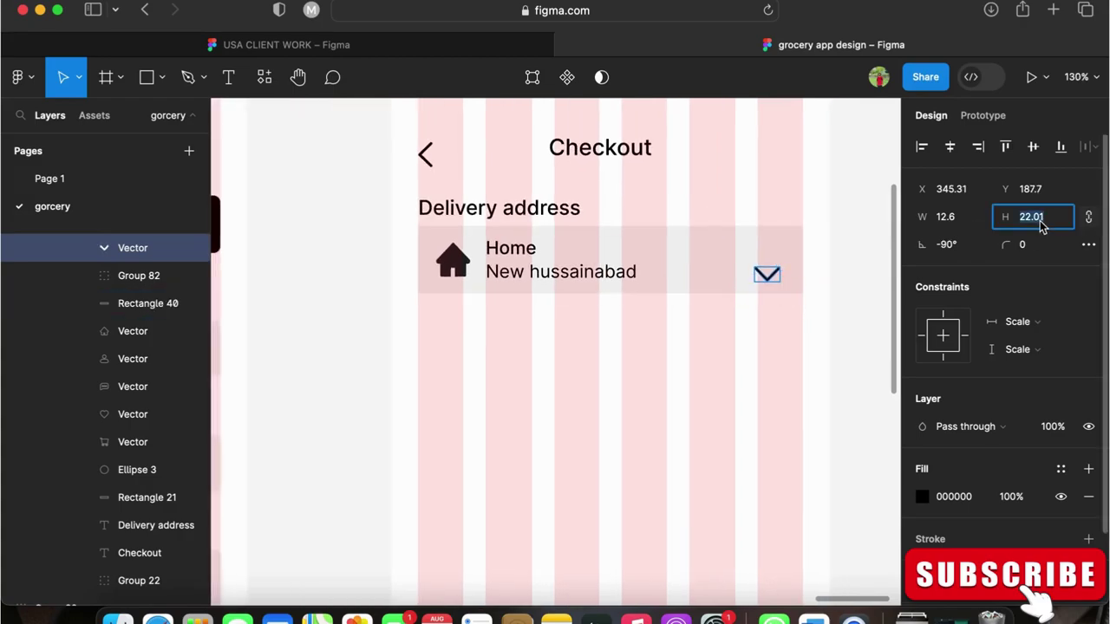
pyautogui.click(830, 322)
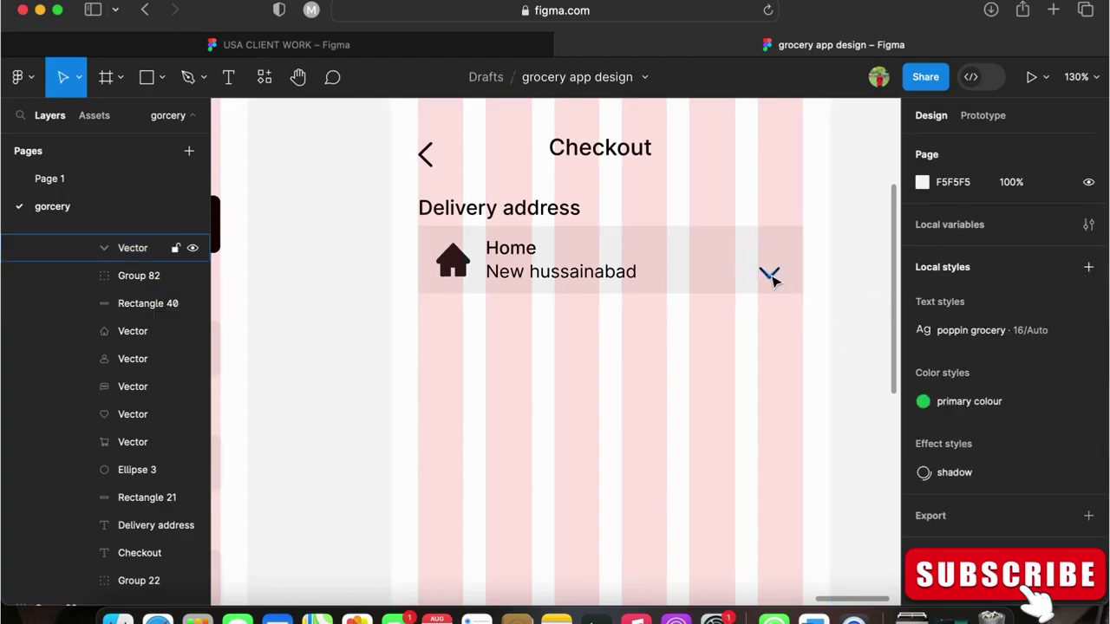
# Position the down arrow at X 350, Y 177, 16 px inside the Delivery address box's right edge.
pyautogui.click(772, 277)
pyautogui.moveTo(774, 274); pyautogui.dragTo(772, 262)
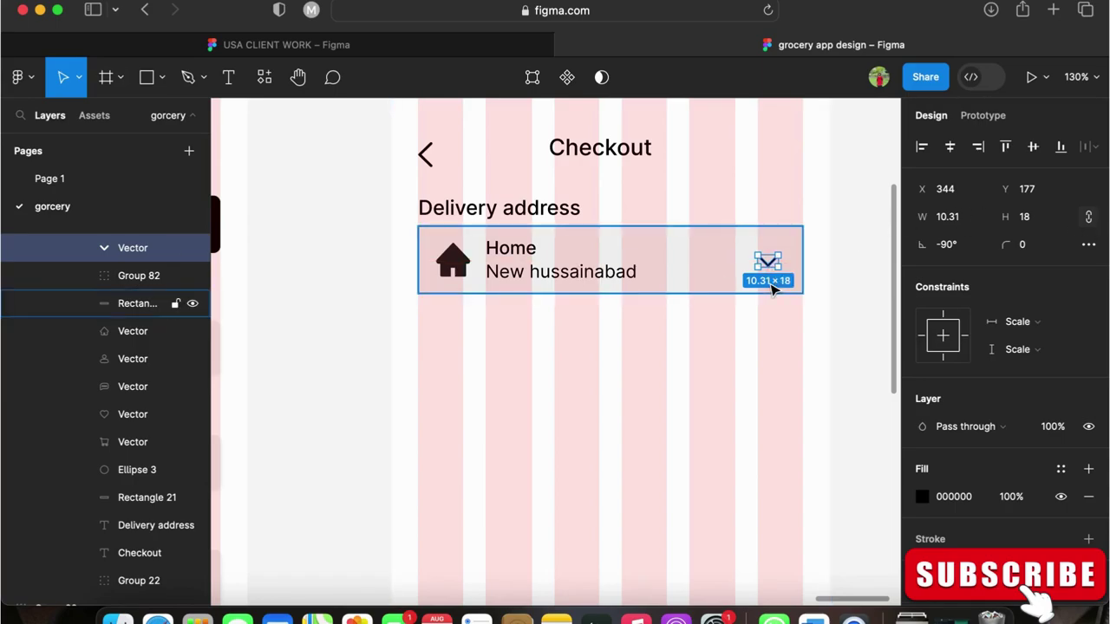
pyautogui.scroll(3, 769, 260)
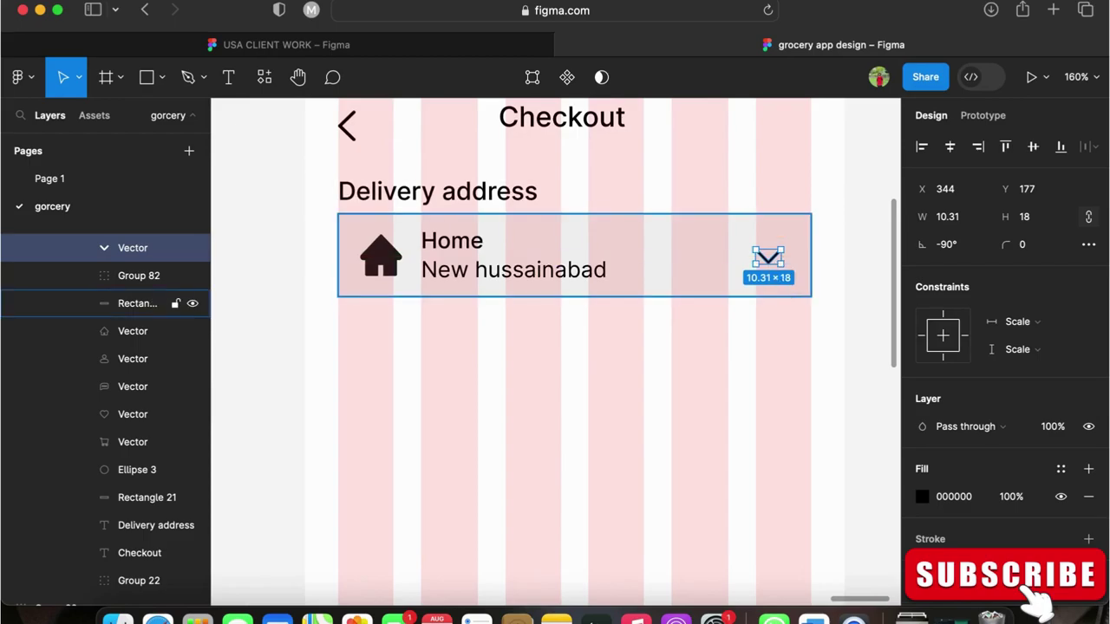
pyautogui.press('Right')
pyautogui.press('Right')
pyautogui.press('Right')
pyautogui.press('Right')
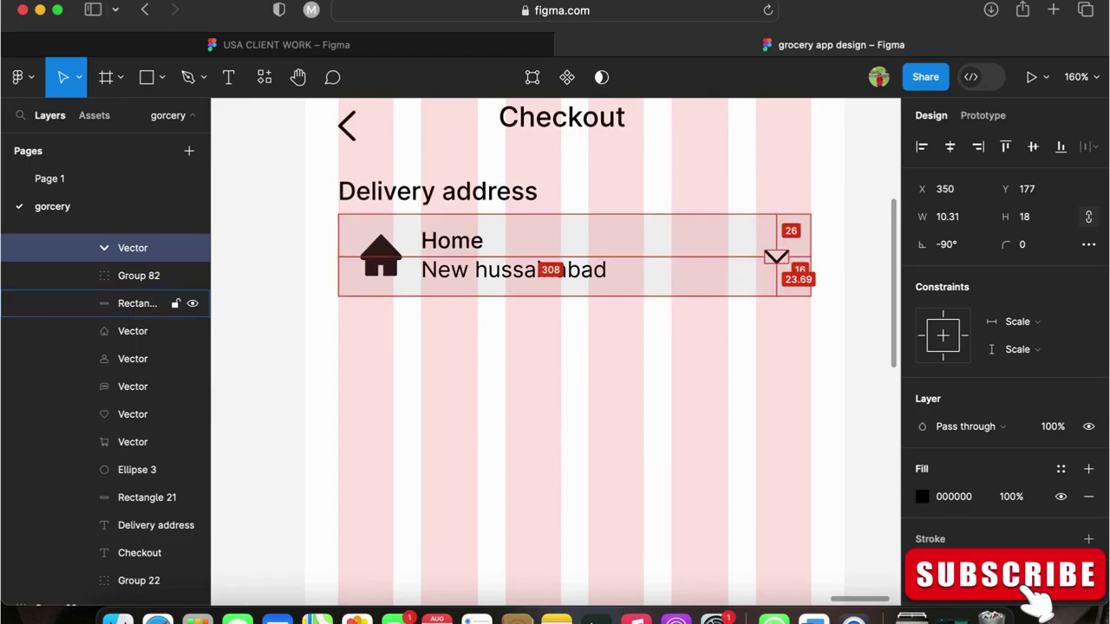
# Group the Delivery address box's background rectangle with its house icon, text lines and down arrow.
pyautogui.click(629, 295)
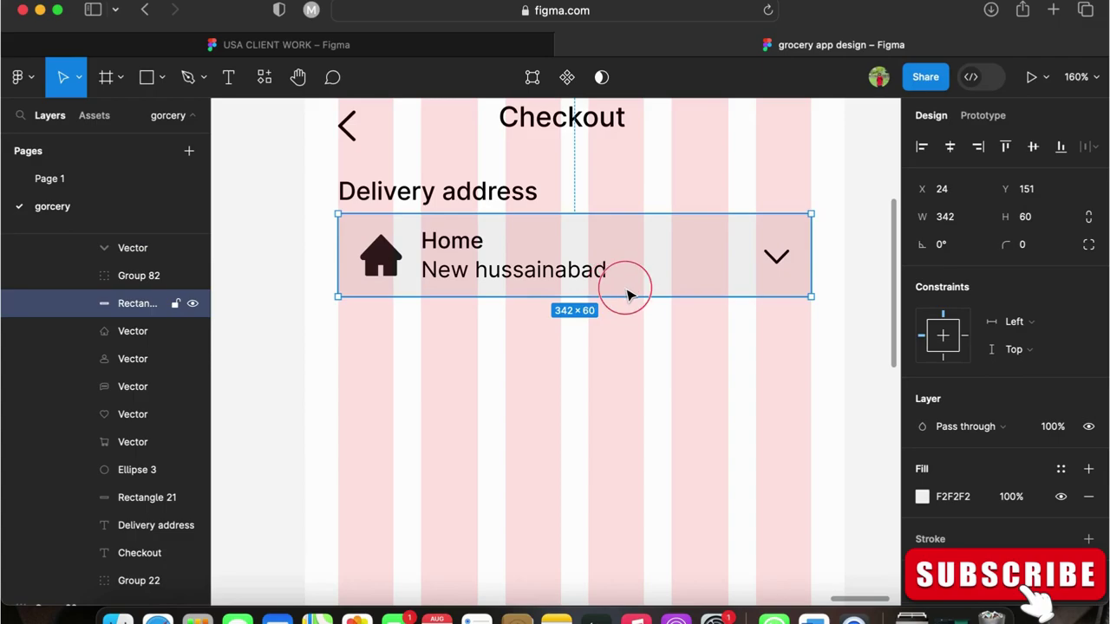
pyautogui.click(626, 289)
pyautogui.click(563, 266)
pyautogui.moveTo(347, 223); pyautogui.dragTo(792, 283)
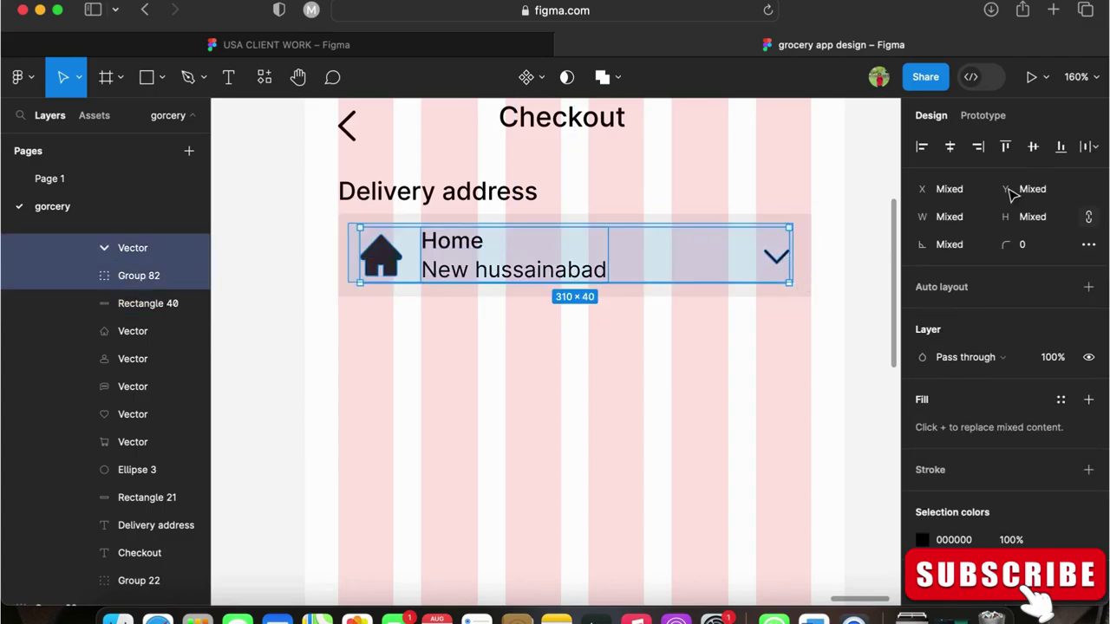
pyautogui.press('alt')
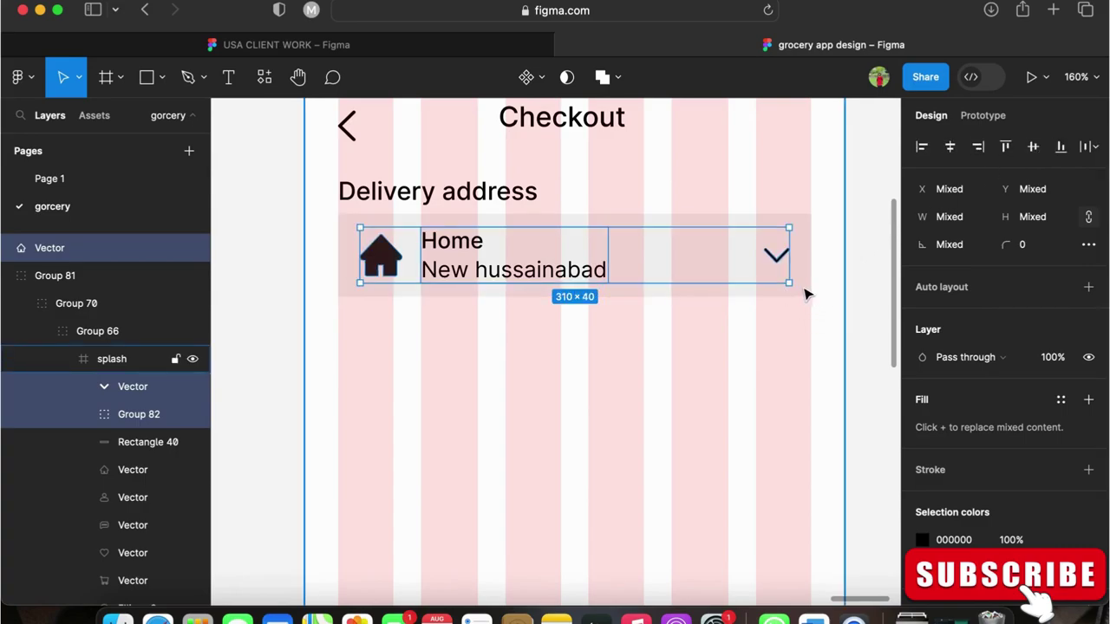
pyautogui.keyDown('shift'); pyautogui.click(804, 295); pyautogui.keyUp('shift')
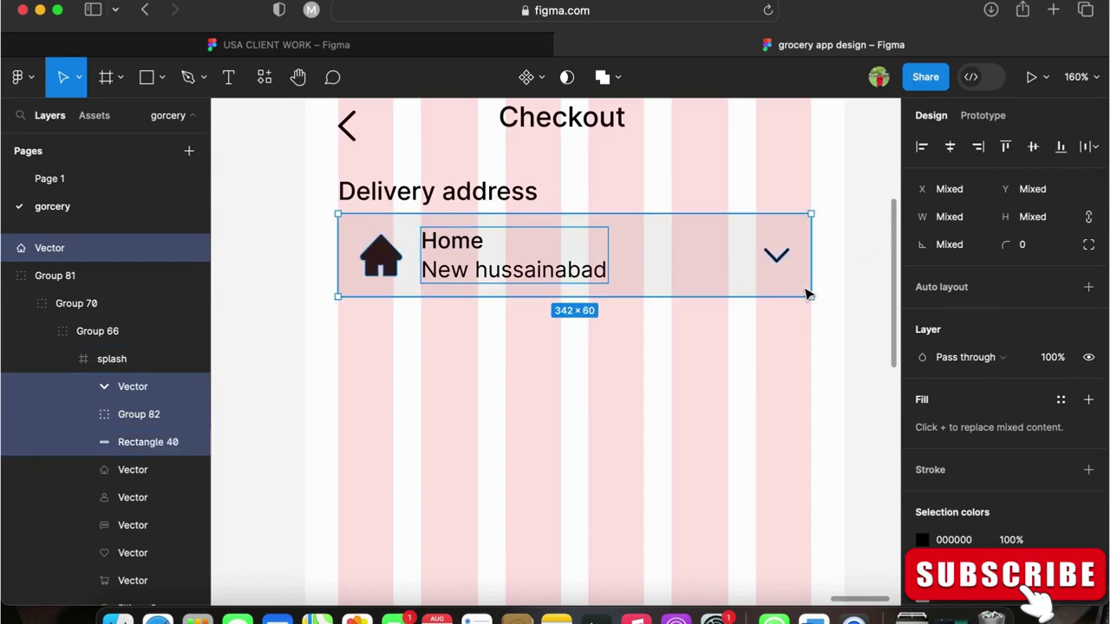
pyautogui.press('super+g')
# Set the corner radius of the background rectangle in the Delivery address group to 6.
pyautogui.doubleClick(783, 290)
pyautogui.click(1028, 246)
pyautogui.write('6')
pyautogui.click(852, 342)
pyautogui.scroll(-1, 851, 342)
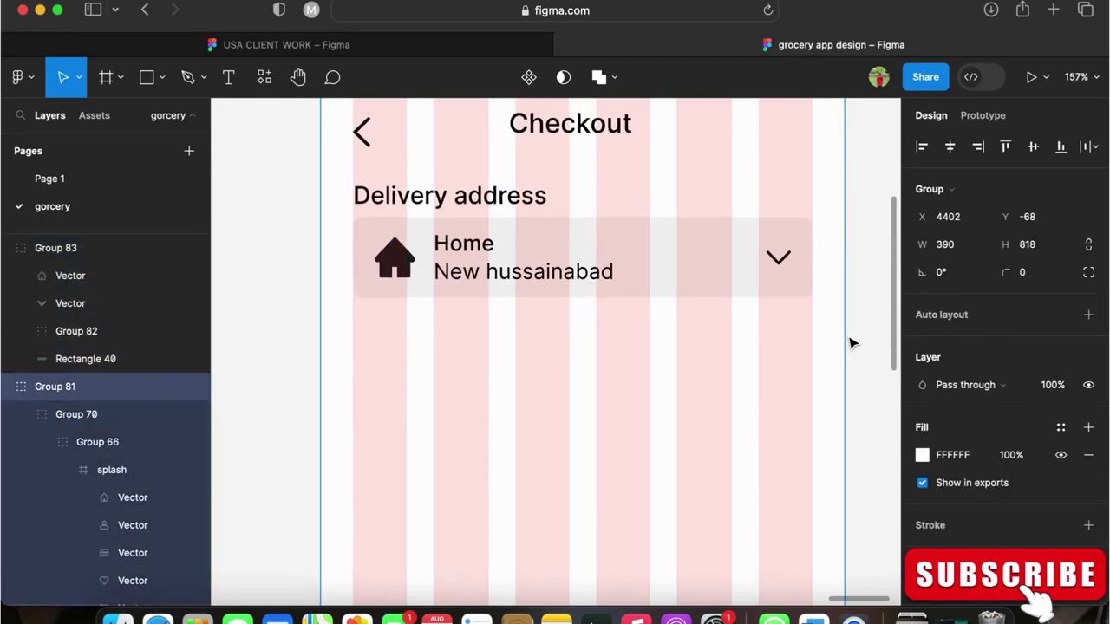
pyautogui.scroll(-3, 850, 344)
pyautogui.click(849, 343)
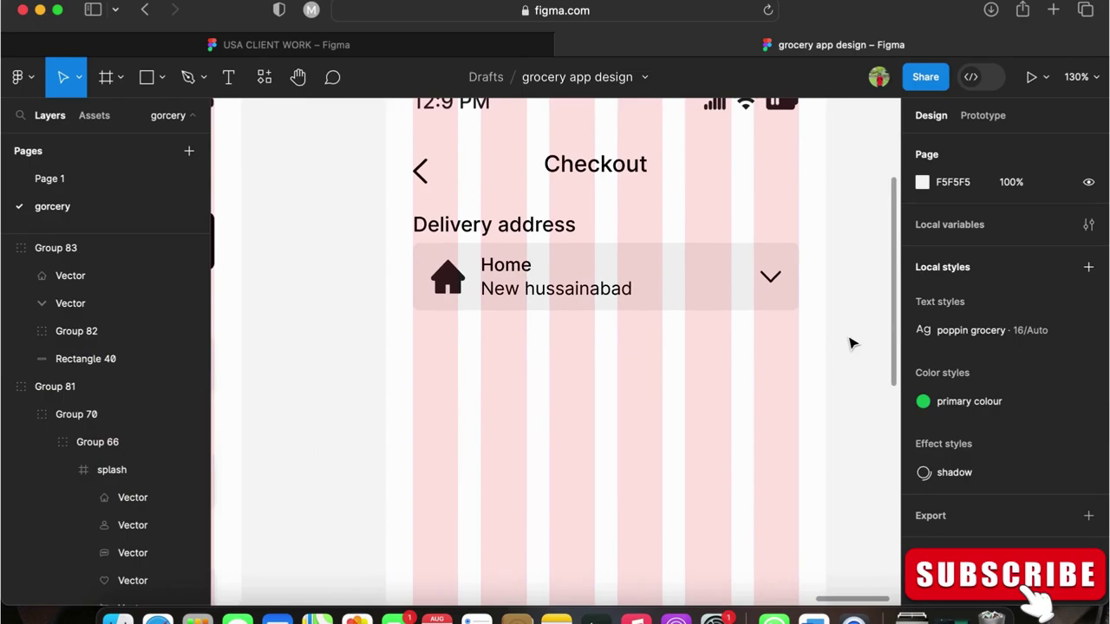
# Duplicate the Delivery address heading and box directly below the original, and change the copied heading to "Payment".
pyautogui.moveTo(414, 220); pyautogui.dragTo(799, 323)
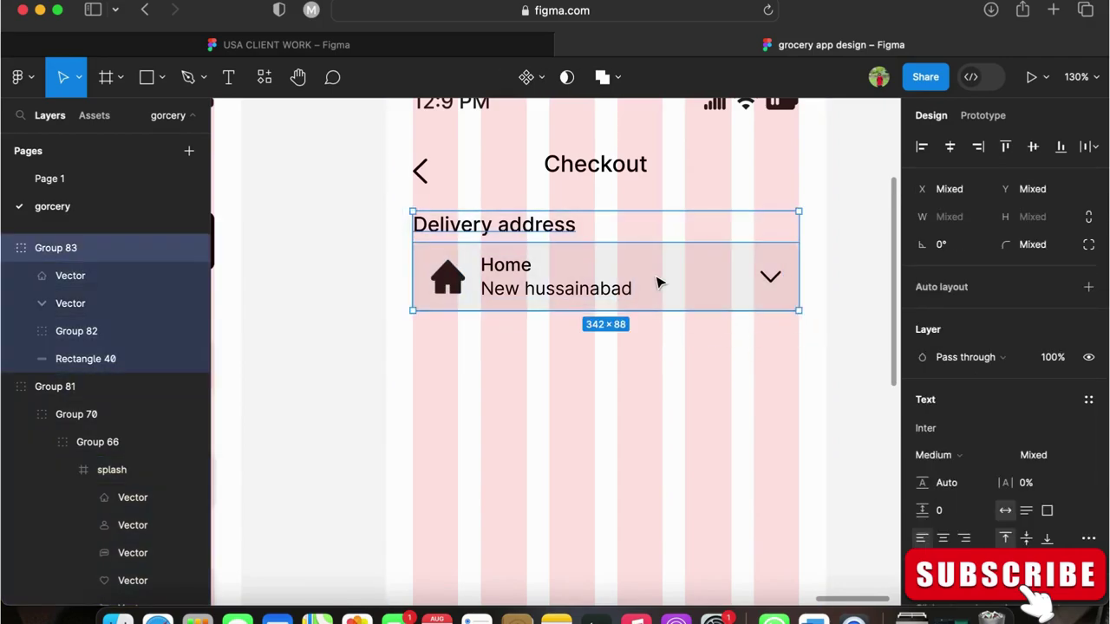
pyautogui.moveTo(657, 282); pyautogui.dragTo(657, 396)
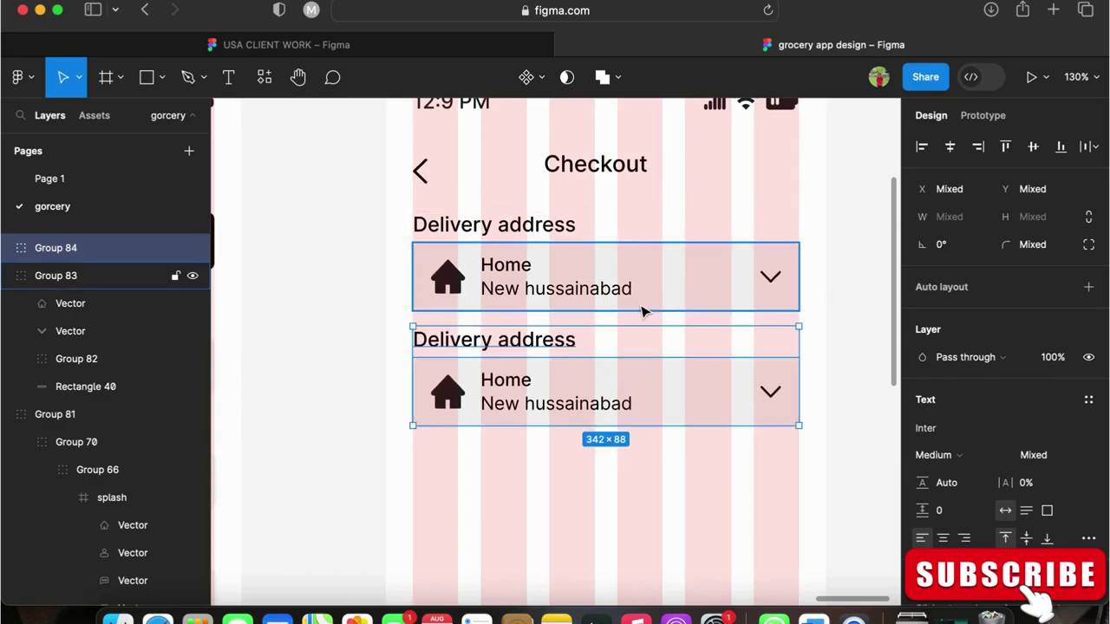
pyautogui.doubleClick(517, 347)
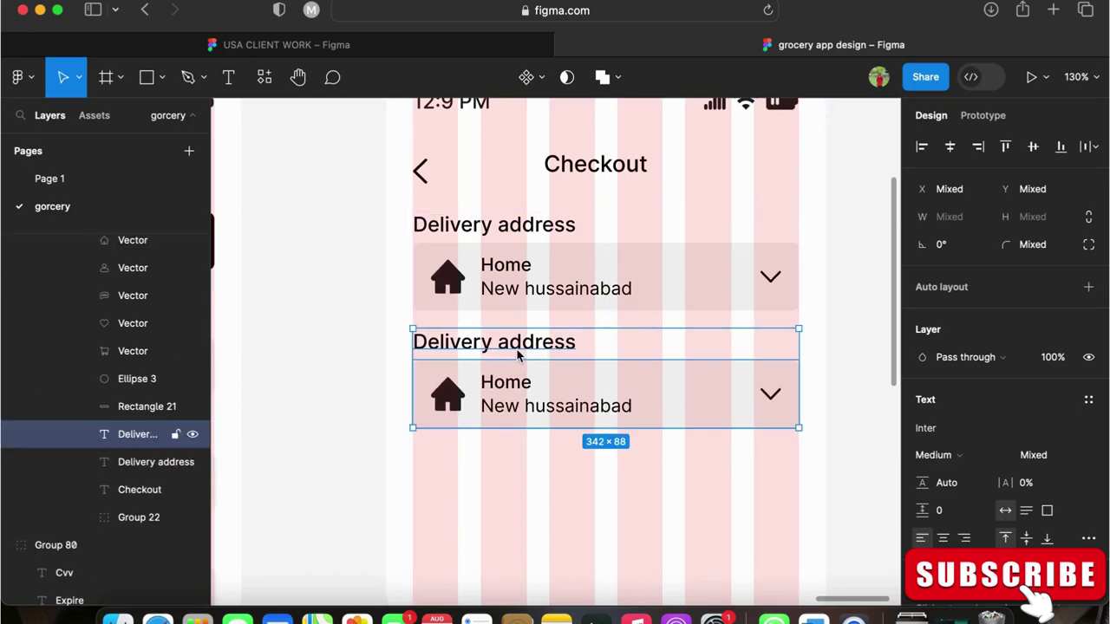
pyautogui.doubleClick(517, 346)
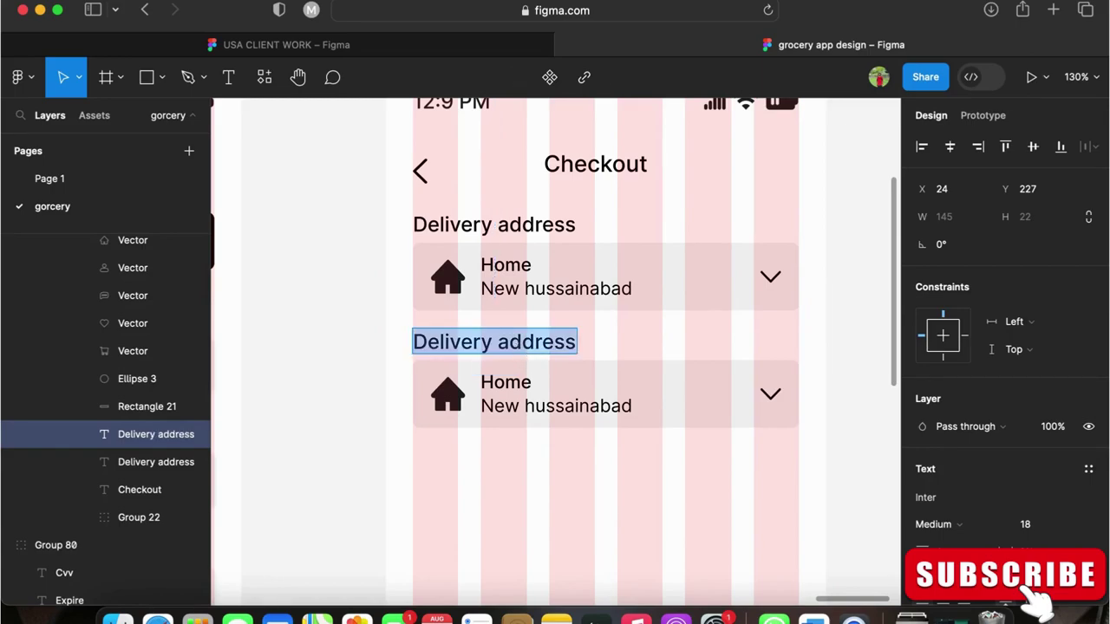
pyautogui.write('Payment')
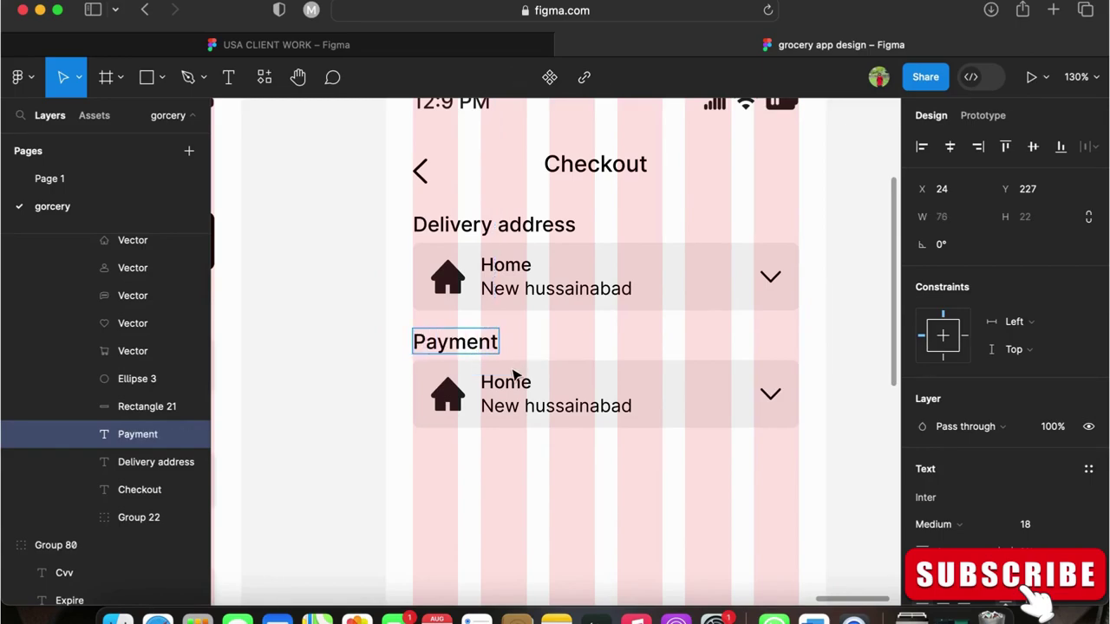
pyautogui.scroll(-3, 530, 445)
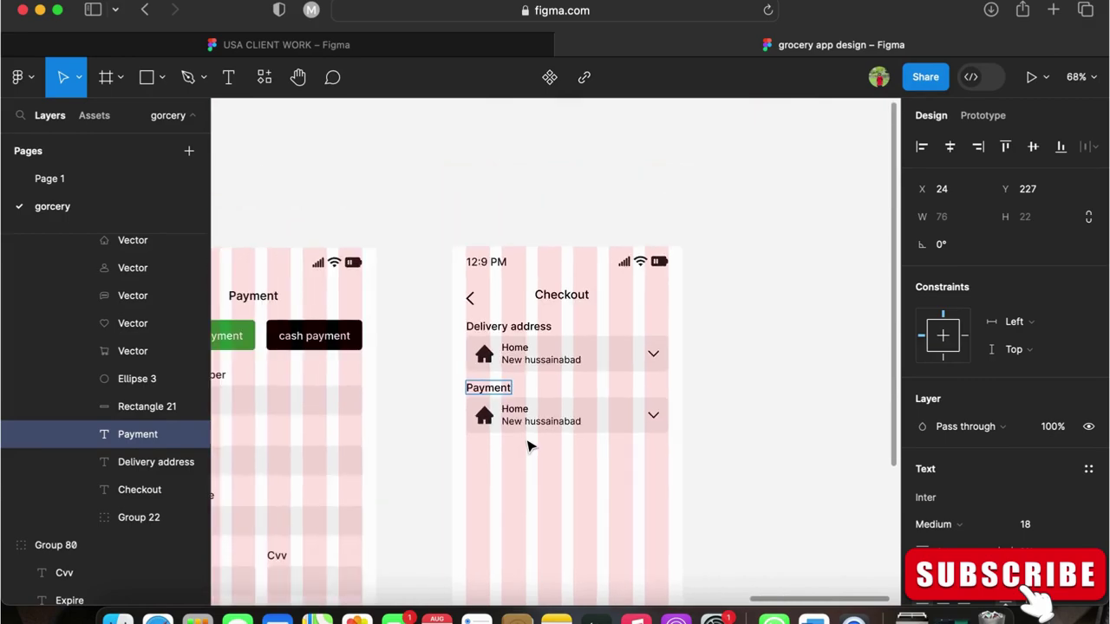
pyautogui.press('Escape')
pyautogui.press('Escape')
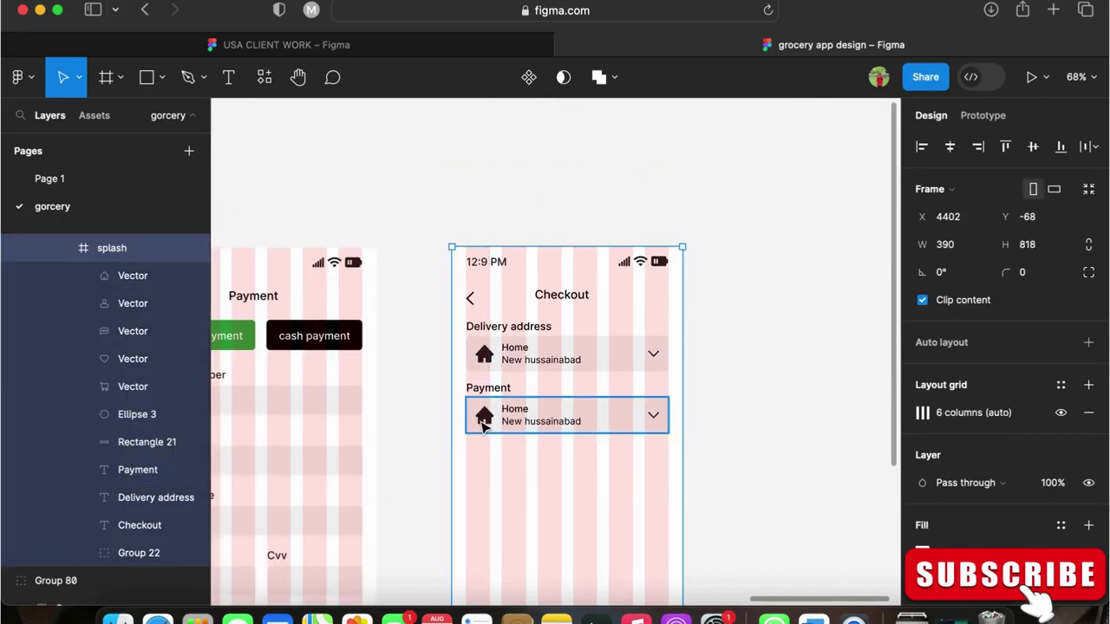
# Search the Iconly v2.3 plugin for a payment icon.
pyautogui.hscroll(3, 733, 426)
pyautogui.scroll(-2, 733, 426)
pyautogui.rightClick(733, 425)
pyautogui.moveTo(780, 531)
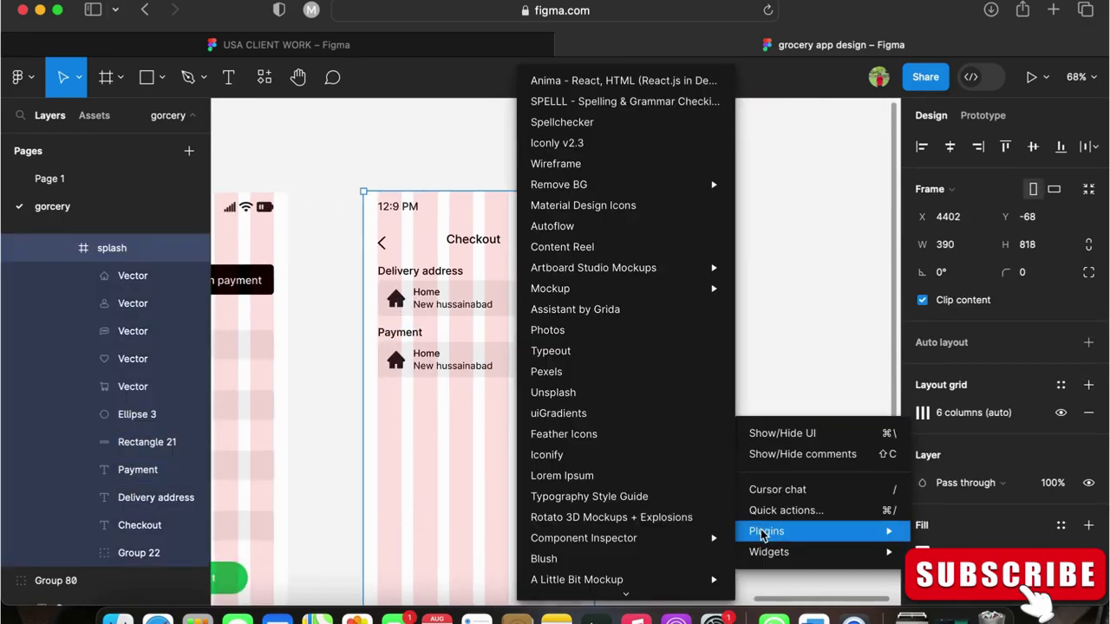
pyautogui.click(636, 148)
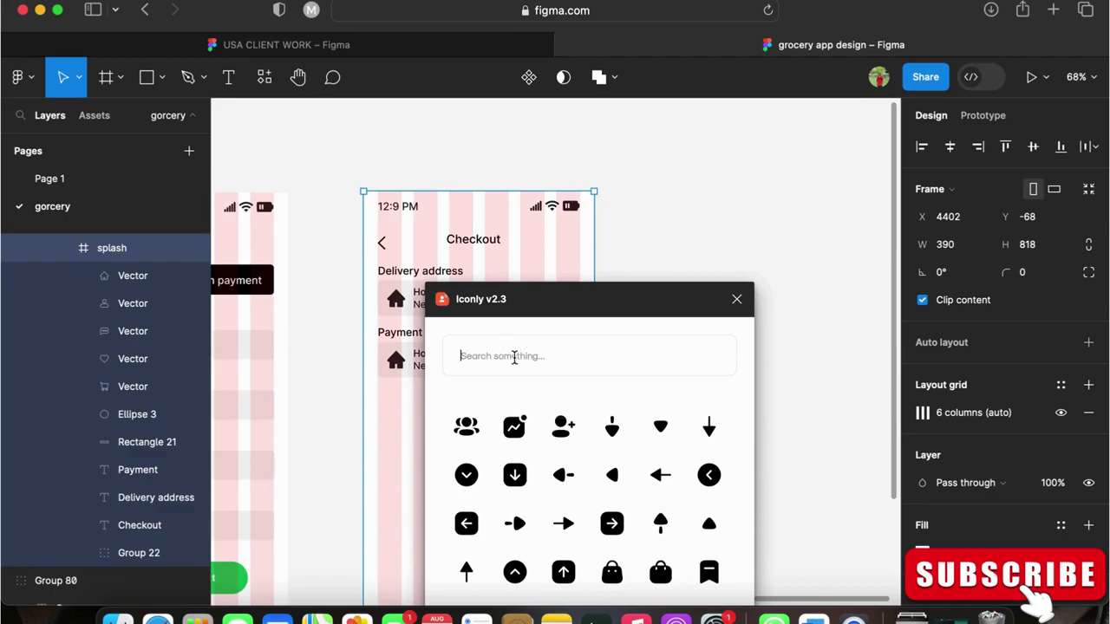
pyautogui.write('paym')
pyautogui.press('BackSpace')
pyautogui.press('BackSpace')
pyautogui.press('BackSpace')
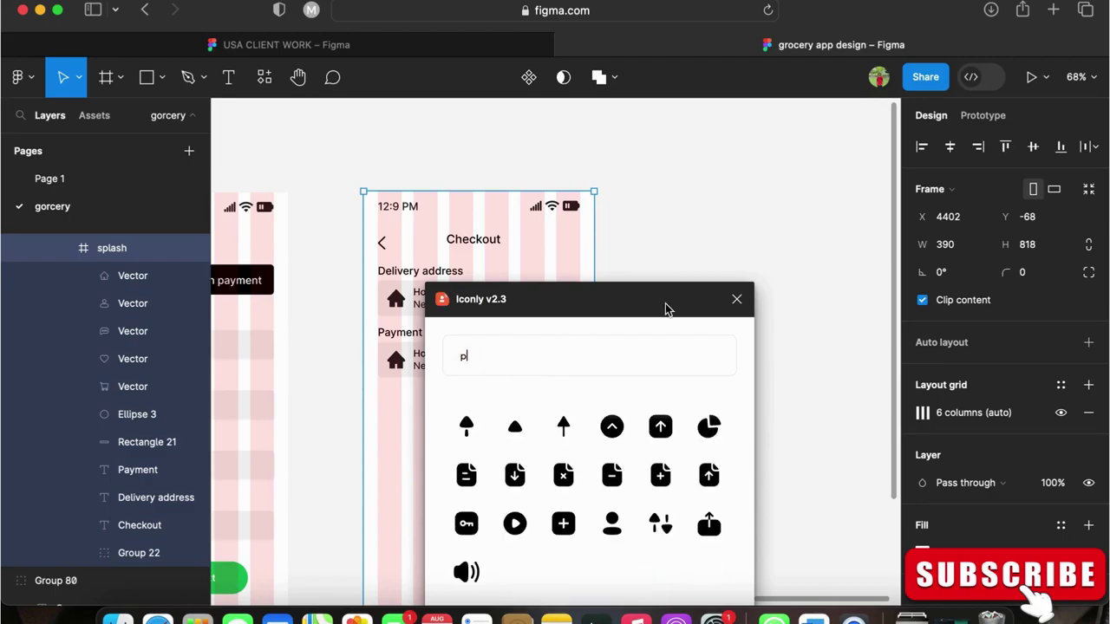
pyautogui.click(737, 300)
# Search the Iconify plugin for "card" and import the solar:card-bold icon into the Checkout screen.
pyautogui.rightClick(749, 305)
pyautogui.moveTo(780, 413)
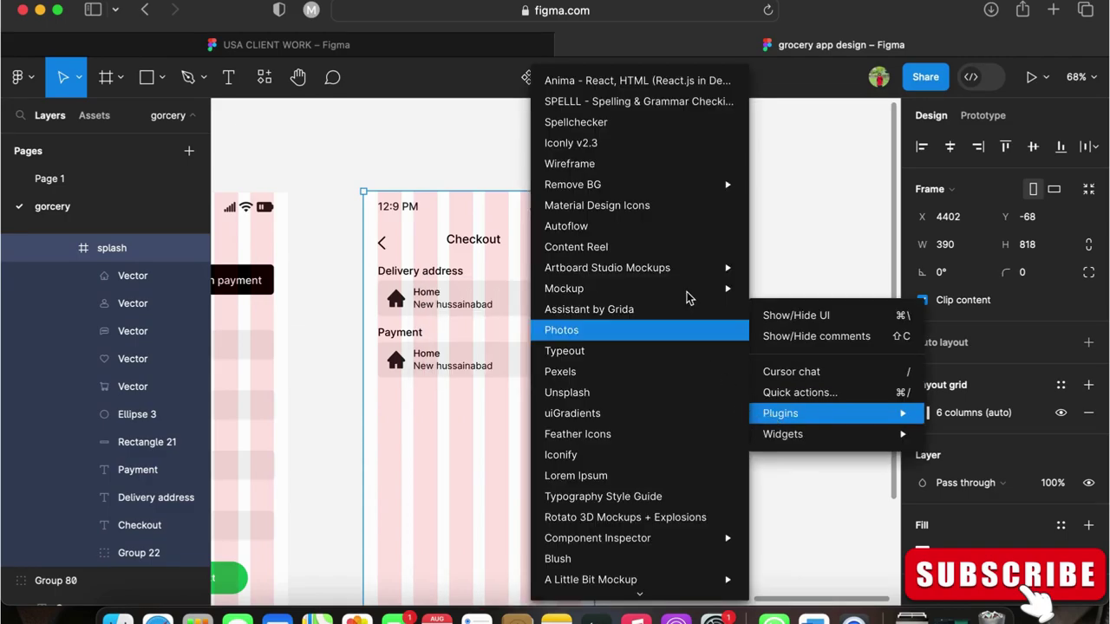
pyautogui.click(612, 455)
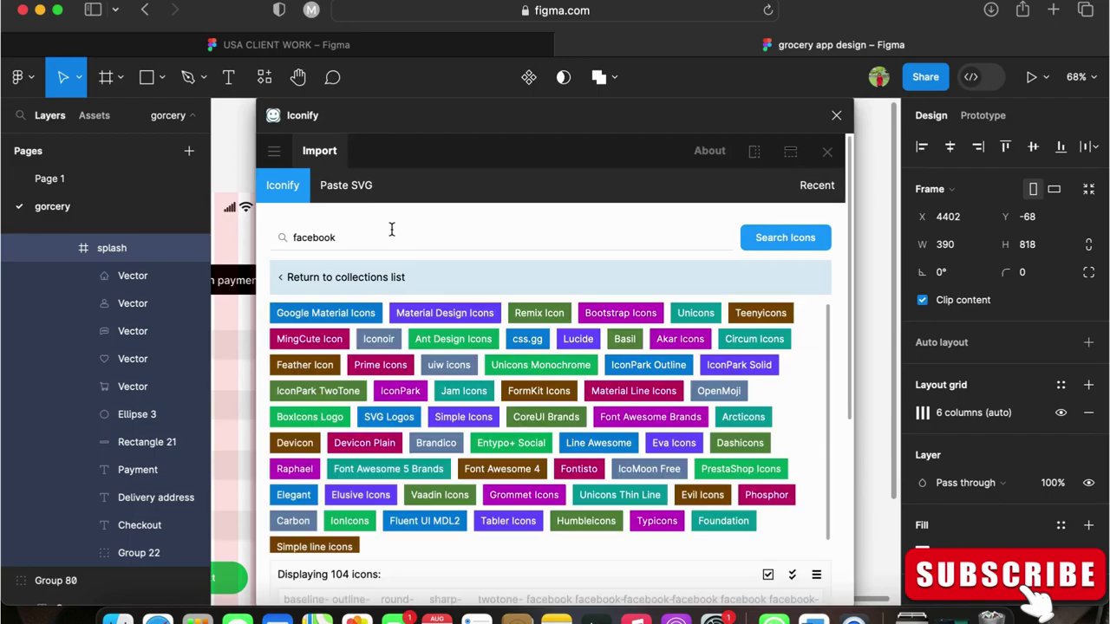
pyautogui.click(391, 233)
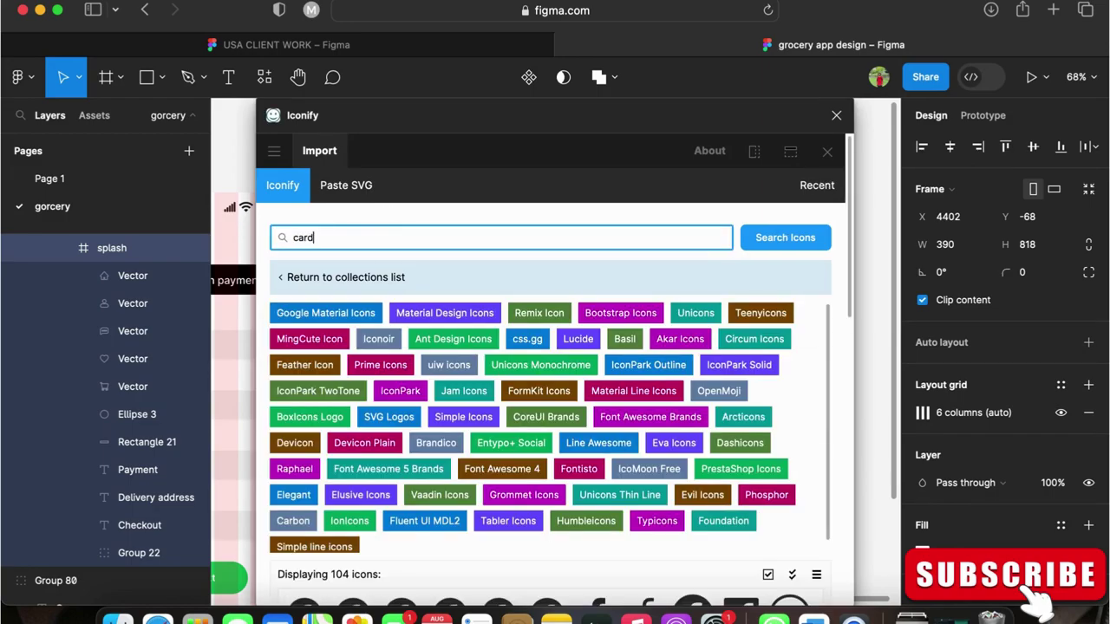
pyautogui.write('card')
pyautogui.scroll(-3, 448, 503)
pyautogui.click(401, 428)
pyautogui.click(597, 578)
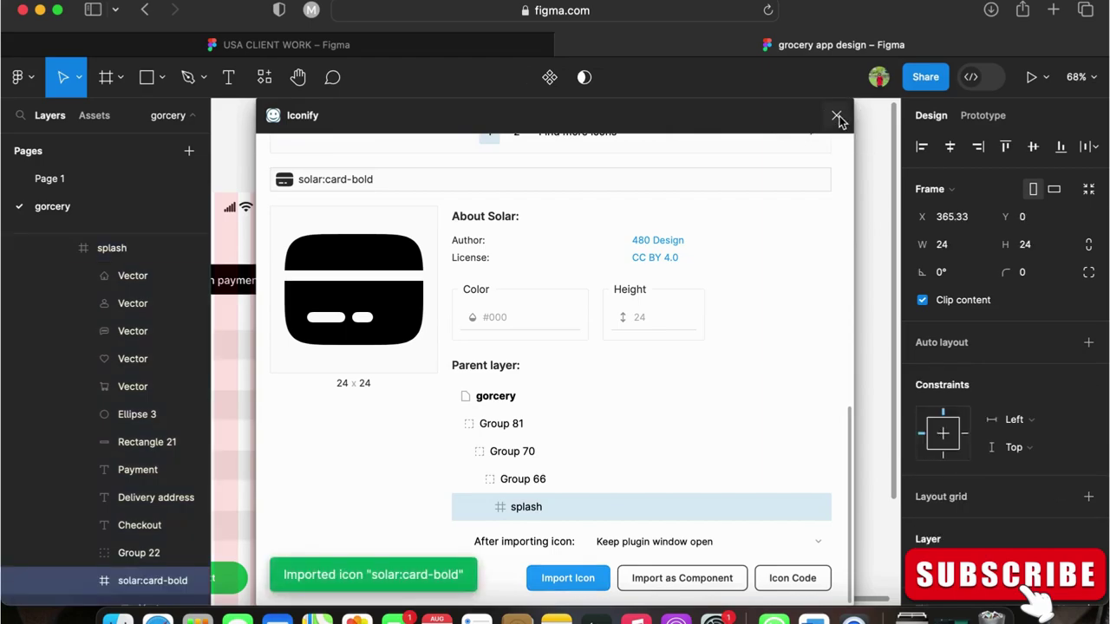
pyautogui.click(837, 116)
# Move the imported card icon beside the Checkout screen, outside its solar:card-bold frame, and delete the leftover frame.
pyautogui.click(588, 201)
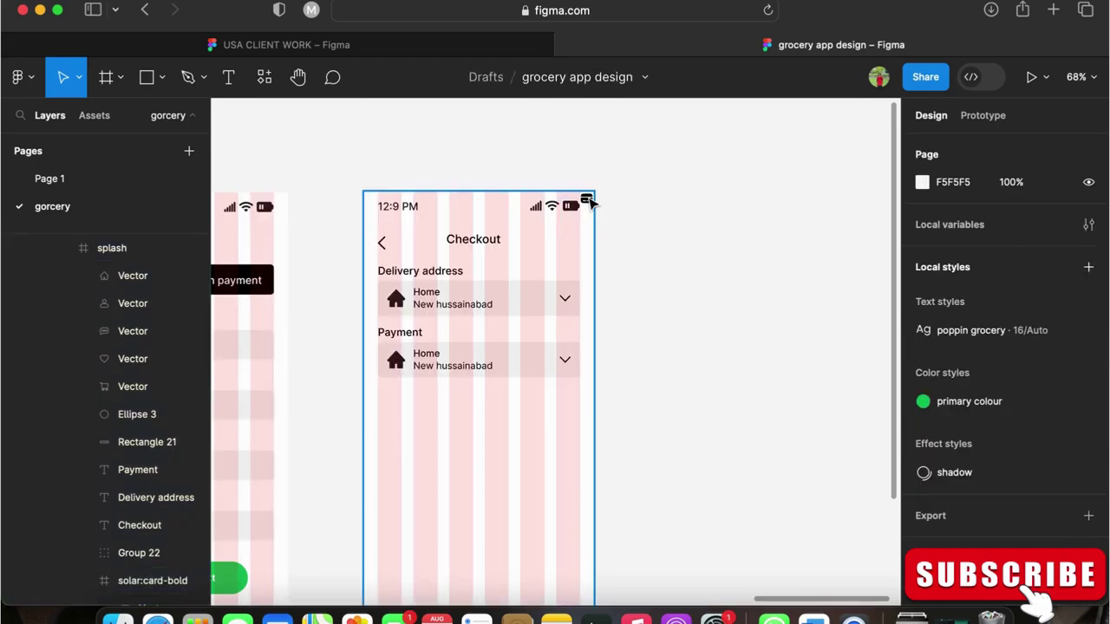
pyautogui.moveTo(586, 198); pyautogui.dragTo(605, 409)
pyautogui.doubleClick(677, 295)
pyautogui.scroll(5, 683, 298)
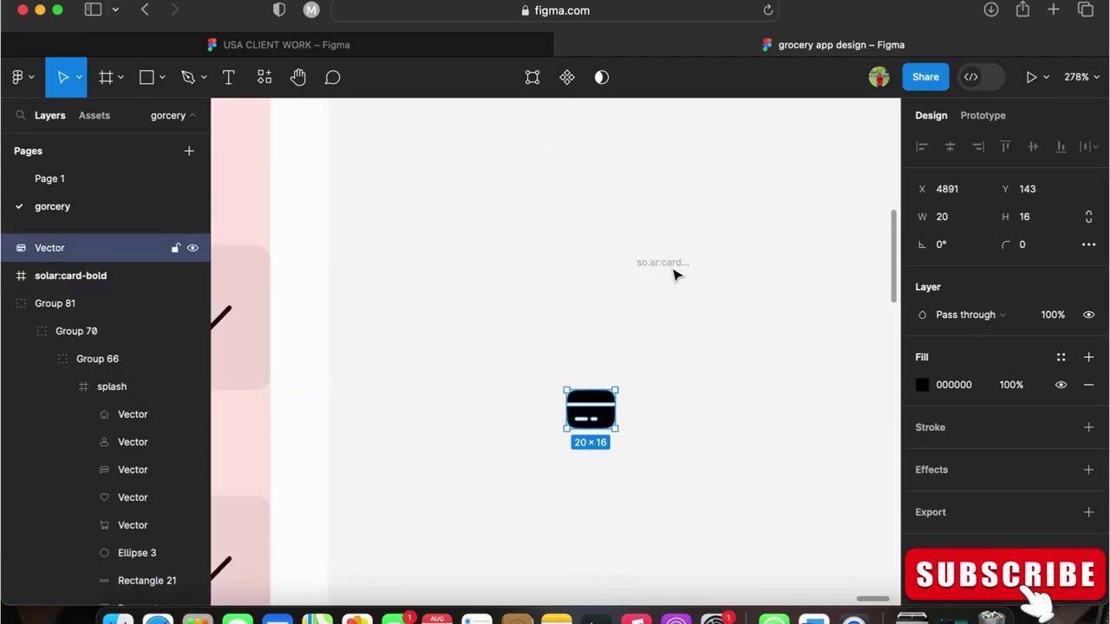
pyautogui.click(674, 273)
pyautogui.press('Delete')
pyautogui.scroll(-5, 676, 329)
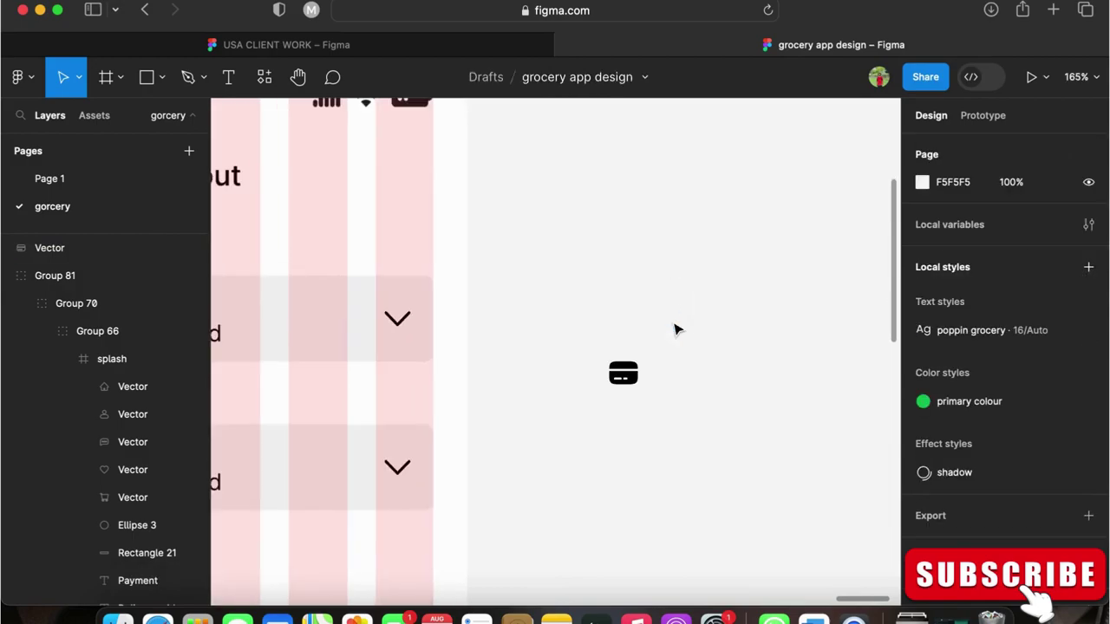
# Group the card icon and place it in the Payment box in place of the house icon.
pyautogui.moveTo(638, 324); pyautogui.dragTo(677, 372)
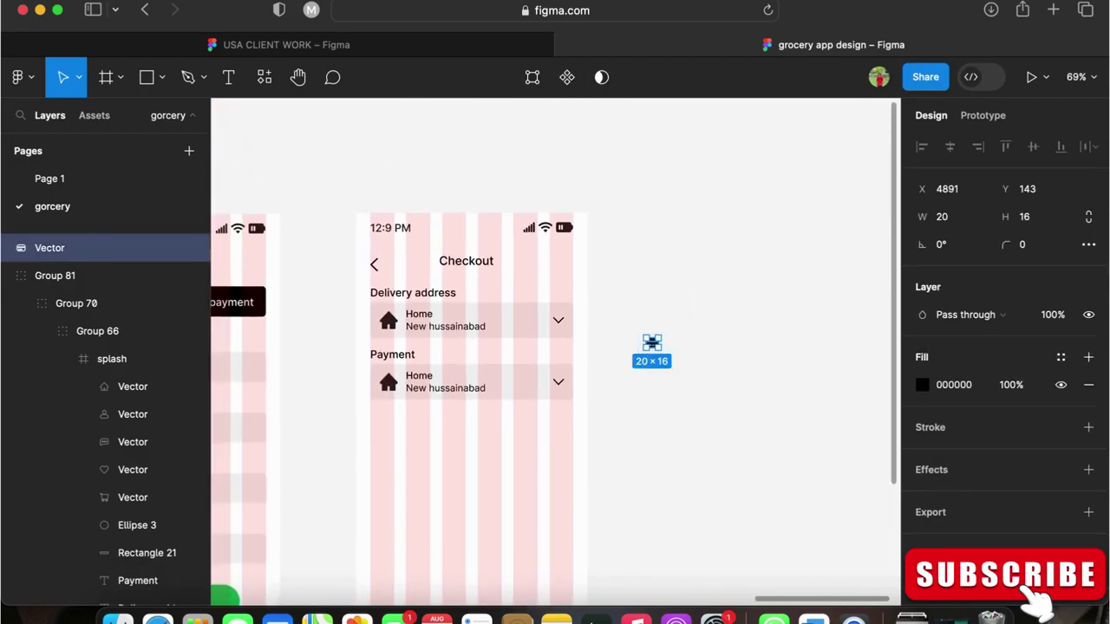
pyautogui.press('super+g')
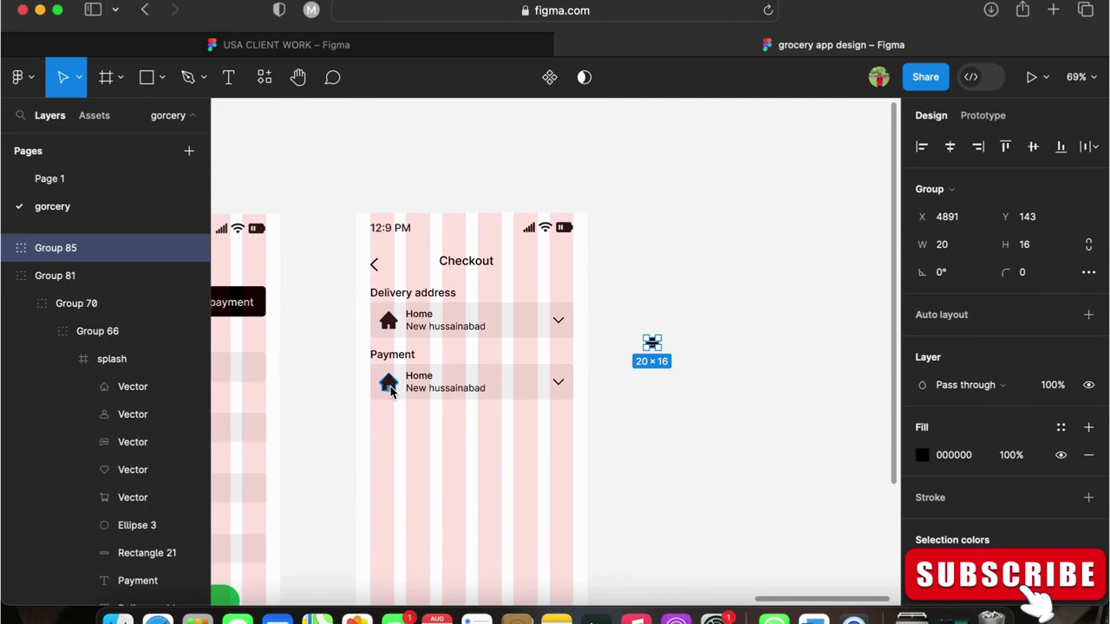
pyautogui.keyDown('super'); pyautogui.click(389, 387); pyautogui.keyUp('super')
pyautogui.press('Delete')
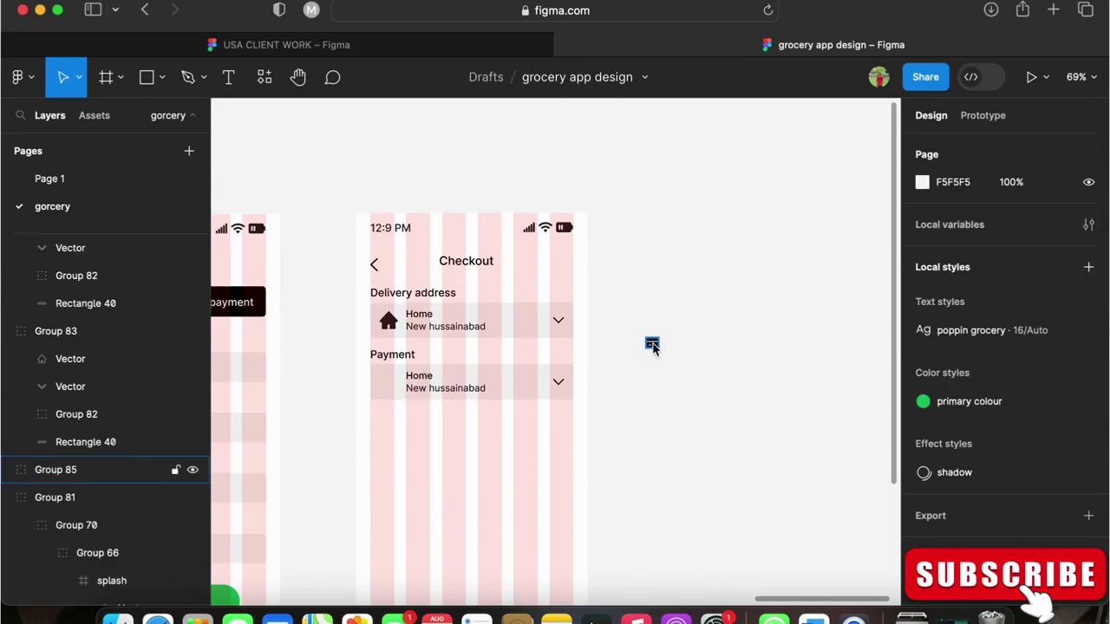
pyautogui.click(652, 344)
pyautogui.moveTo(550, 393); pyautogui.dragTo(395, 392)
pyautogui.press('super+x')
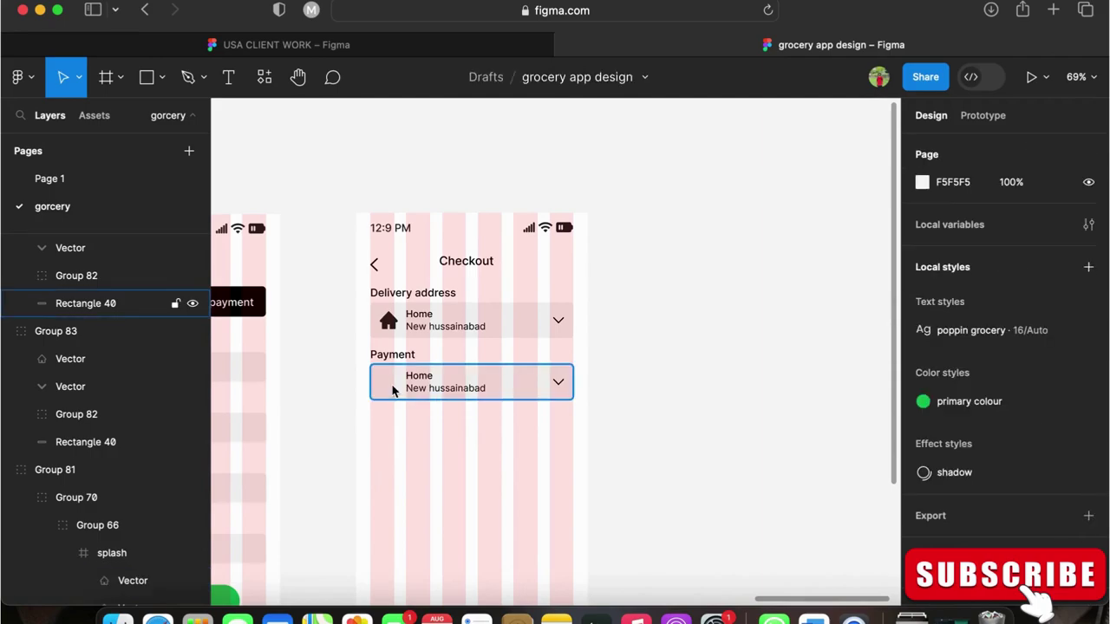
pyautogui.press('super+v')
pyautogui.scroll(5, 395, 392)
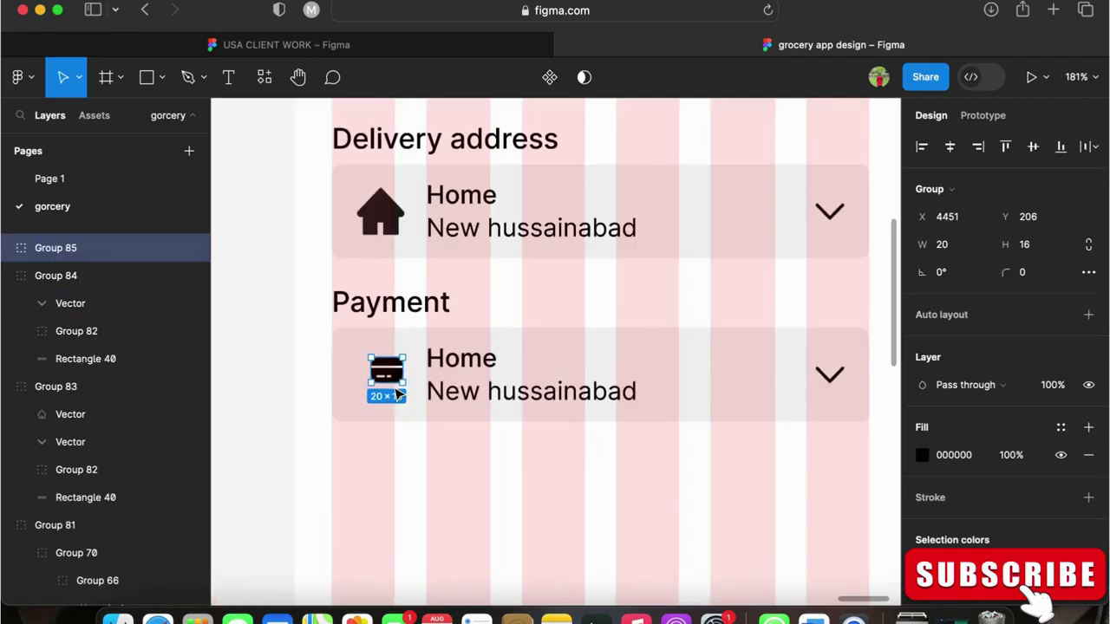
# Set the card icon's height to 30 with its proportions kept, and position it at X 4442, Y 202.
pyautogui.click(1034, 247)
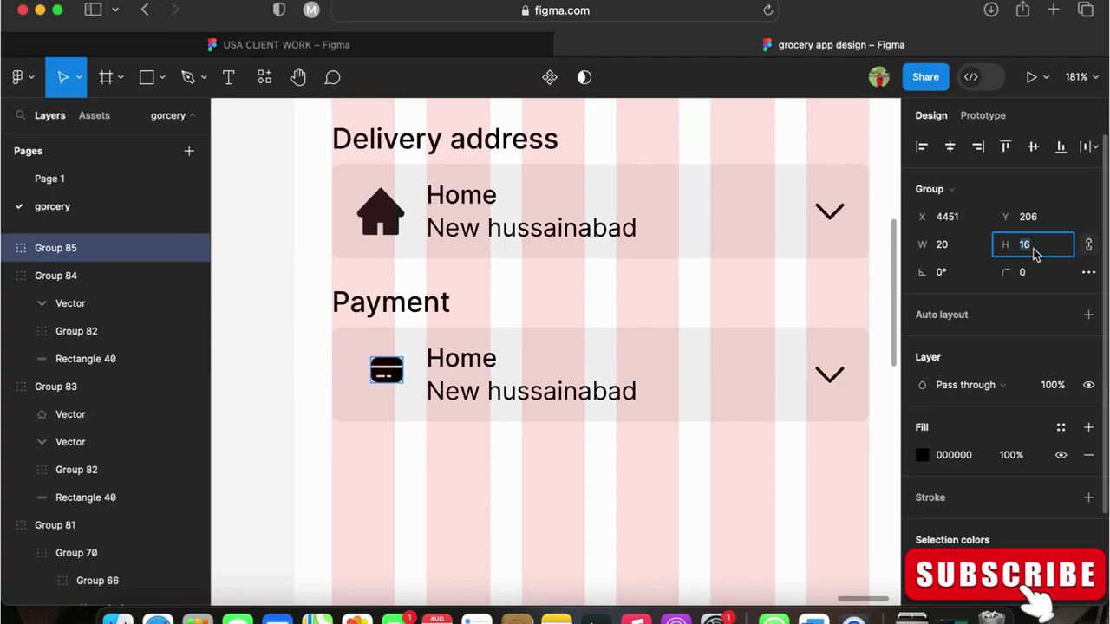
pyautogui.click(278, 403)
pyautogui.doubleClick(401, 392)
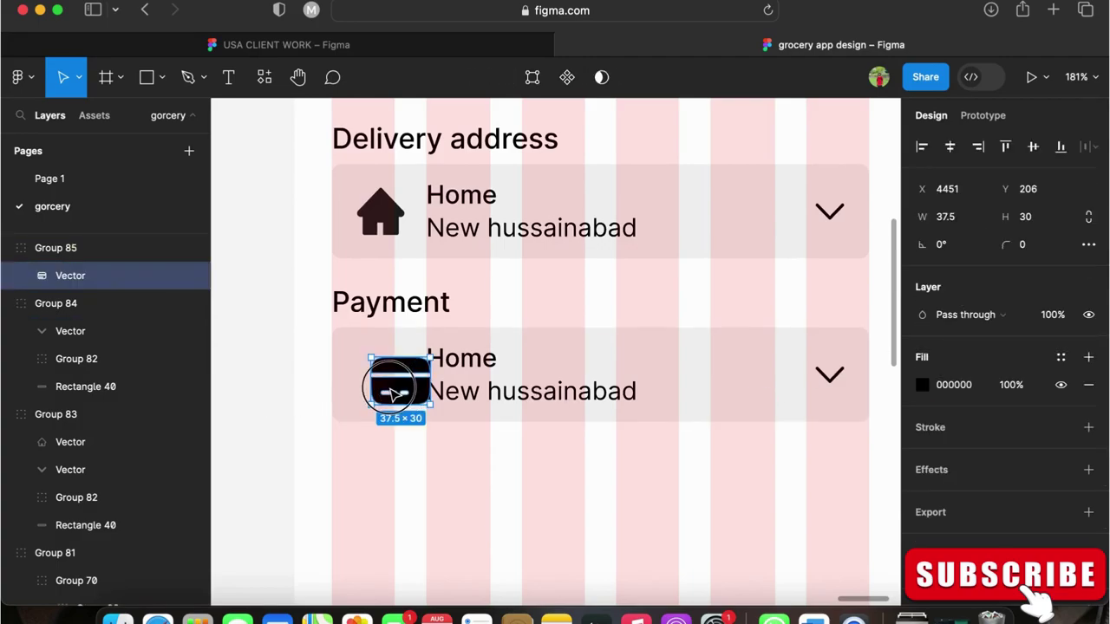
pyautogui.moveTo(401, 392); pyautogui.dragTo(389, 390)
pyautogui.press('Right')
pyautogui.press('Right')
pyautogui.press('Right')
pyautogui.press('Right')
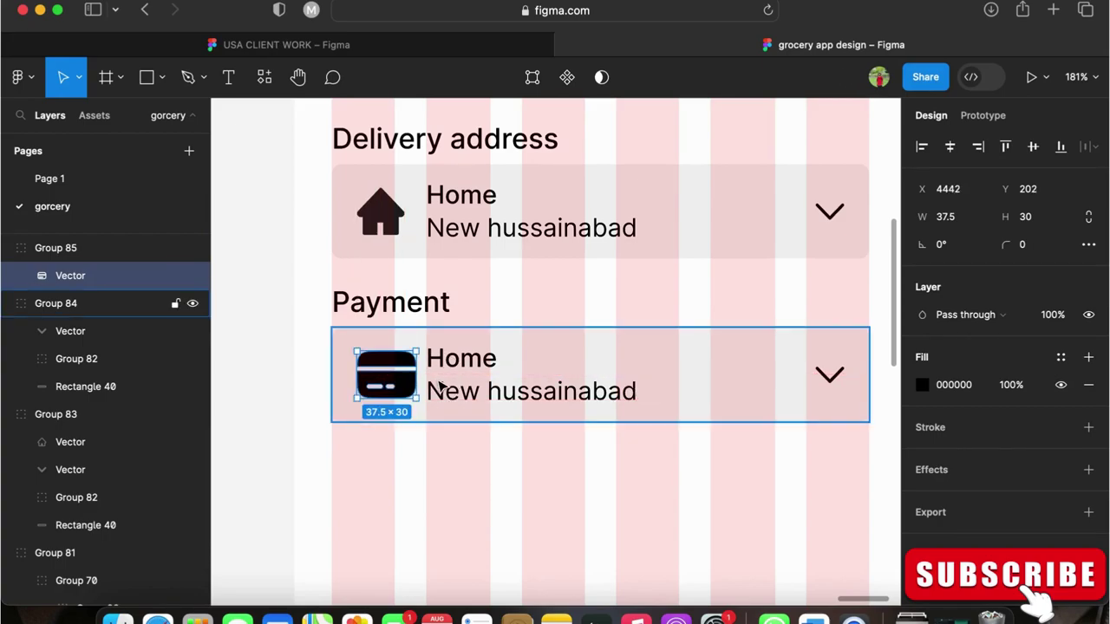
# Nudge the Home label and address line in the Payment box together to X 4487, away from the card icon.
pyautogui.click(458, 364)
pyautogui.click(458, 362)
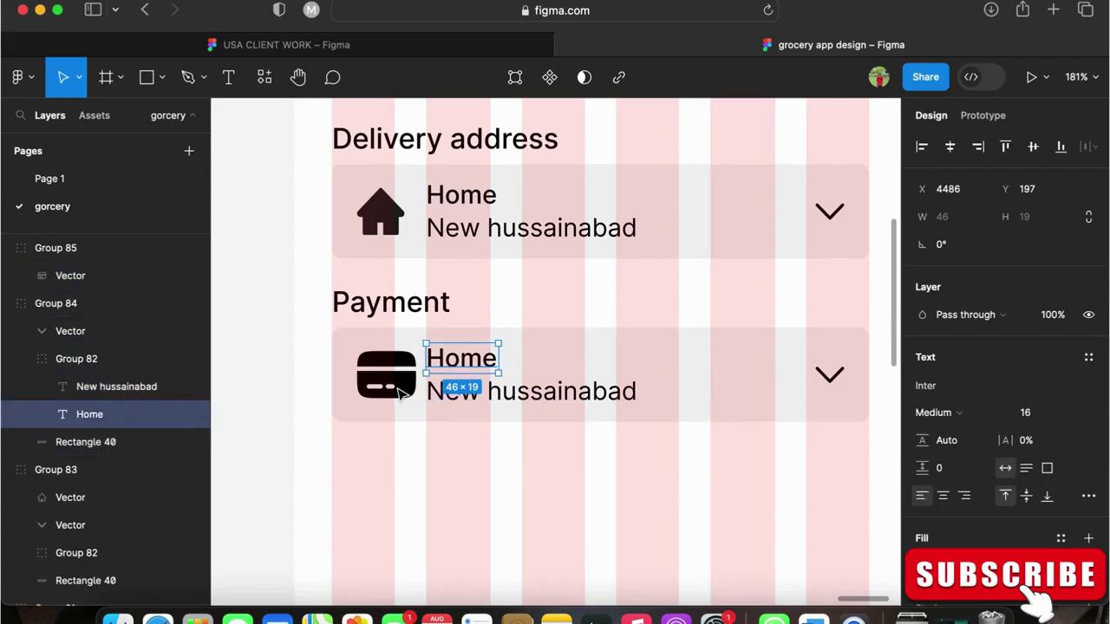
pyautogui.keyDown('shift'); pyautogui.click(442, 398); pyautogui.keyUp('shift')
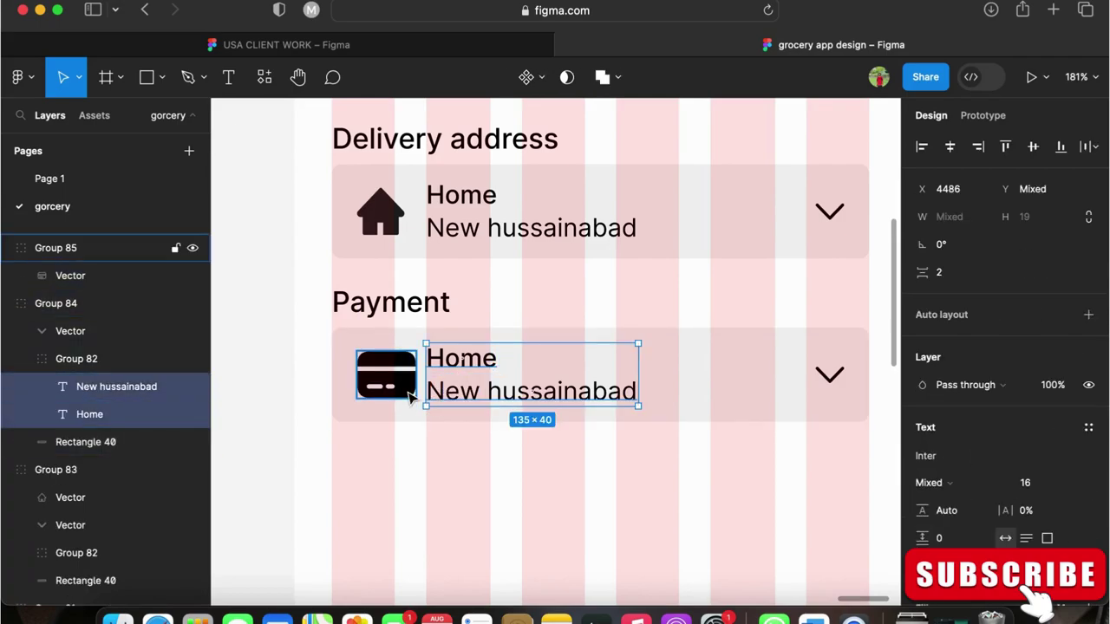
pyautogui.press('Right')
pyautogui.press('Right')
pyautogui.press('Right')
pyautogui.press('Left')
pyautogui.press('Left')
pyautogui.press('Left')
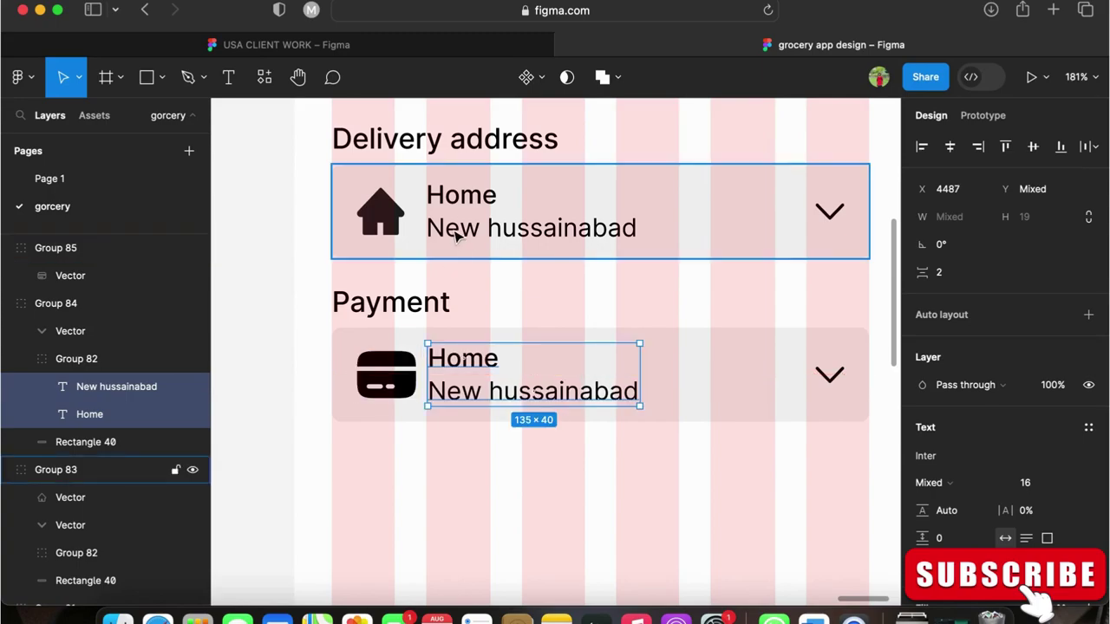
pyautogui.doubleClick(454, 232)
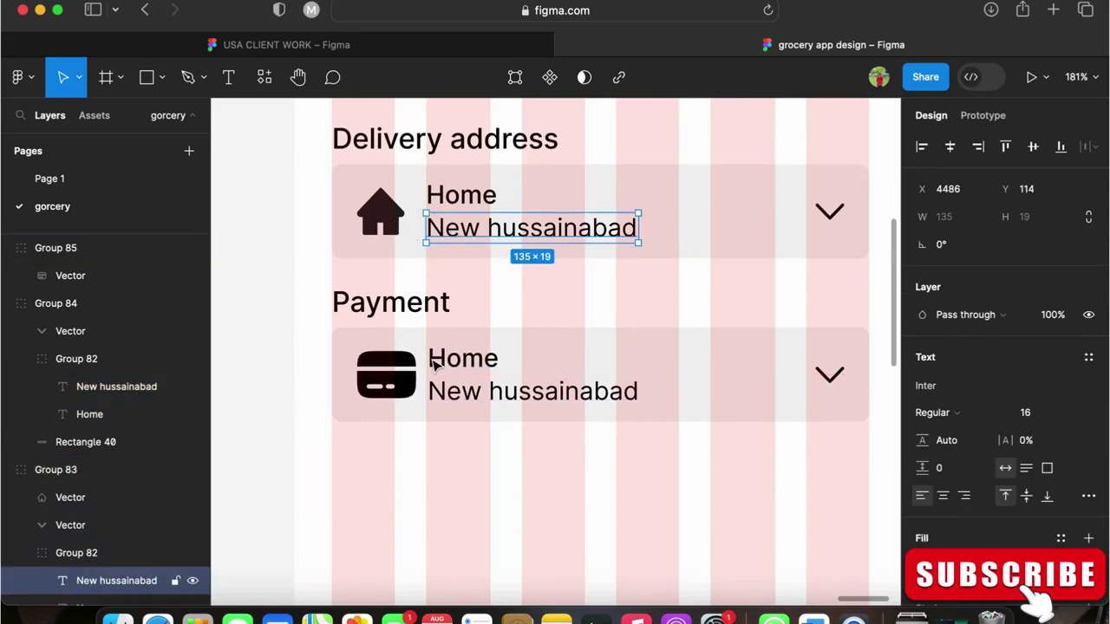
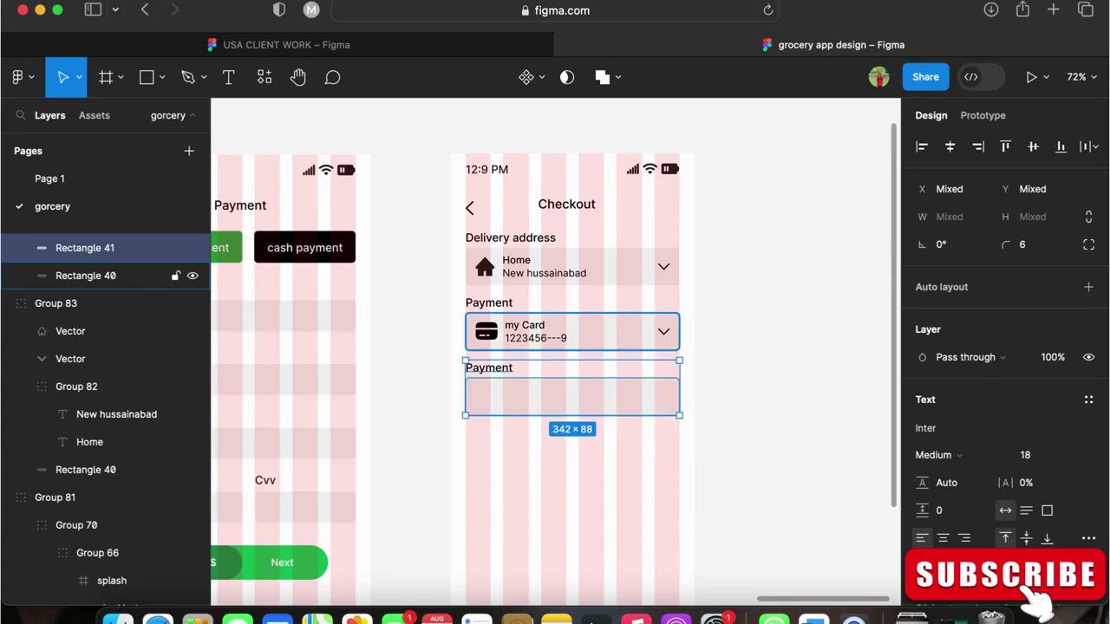
# Change the duplicated Payment heading above the empty third box to "Compaigns".
pyautogui.doubleClick(475, 369)
pyautogui.doubleClick(486, 371)
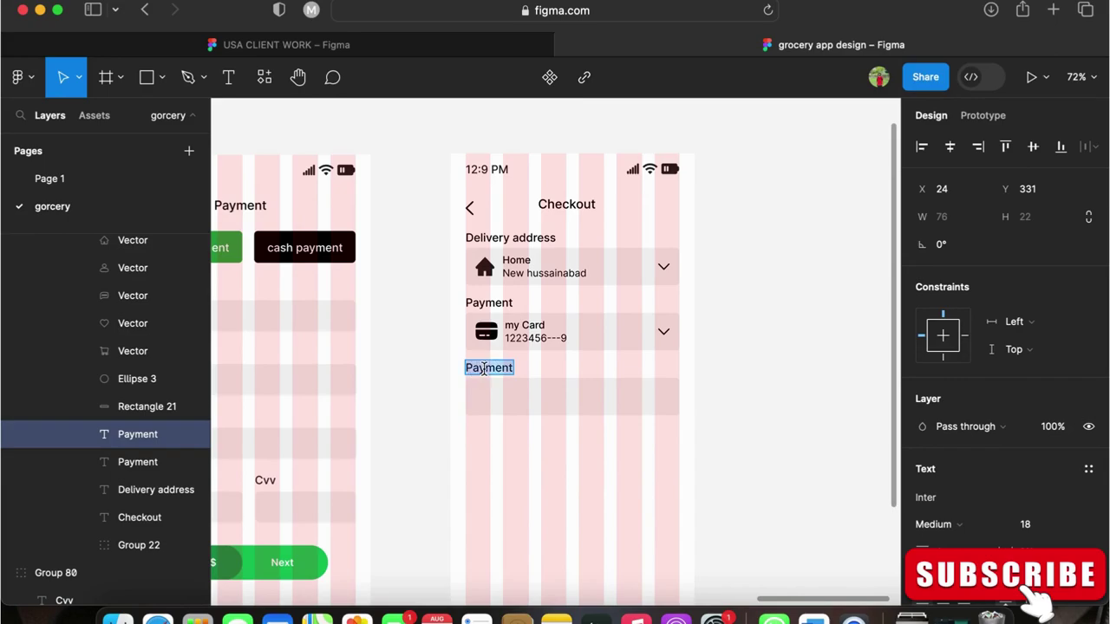
pyautogui.write('Compaigns')
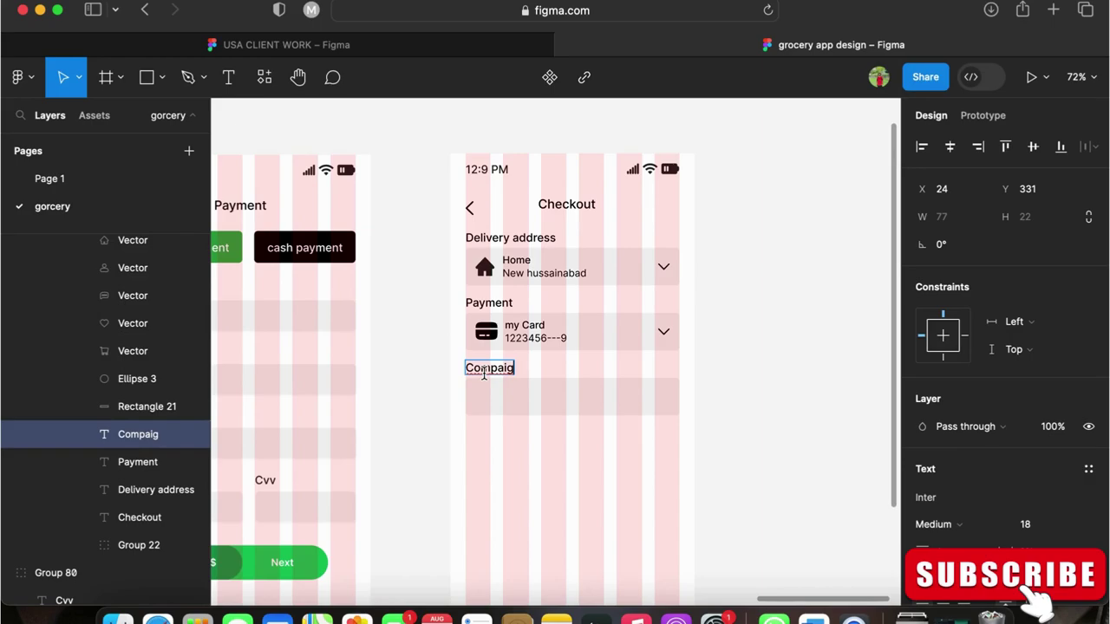
pyautogui.click(538, 405)
pyautogui.click(724, 420)
# Open the Iconify plugin and search its icons for "phone".
pyautogui.keyDown('ctrl'); pyautogui.scroll(-5, 731, 421); pyautogui.keyUp('ctrl')
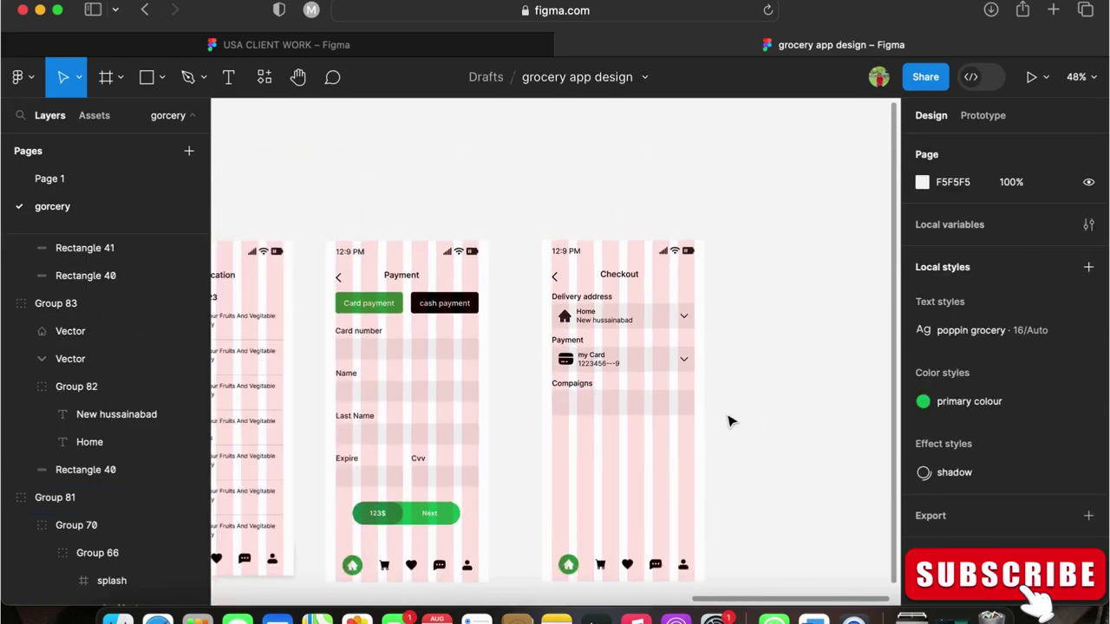
pyautogui.rightClick(729, 412)
pyautogui.moveTo(762, 531)
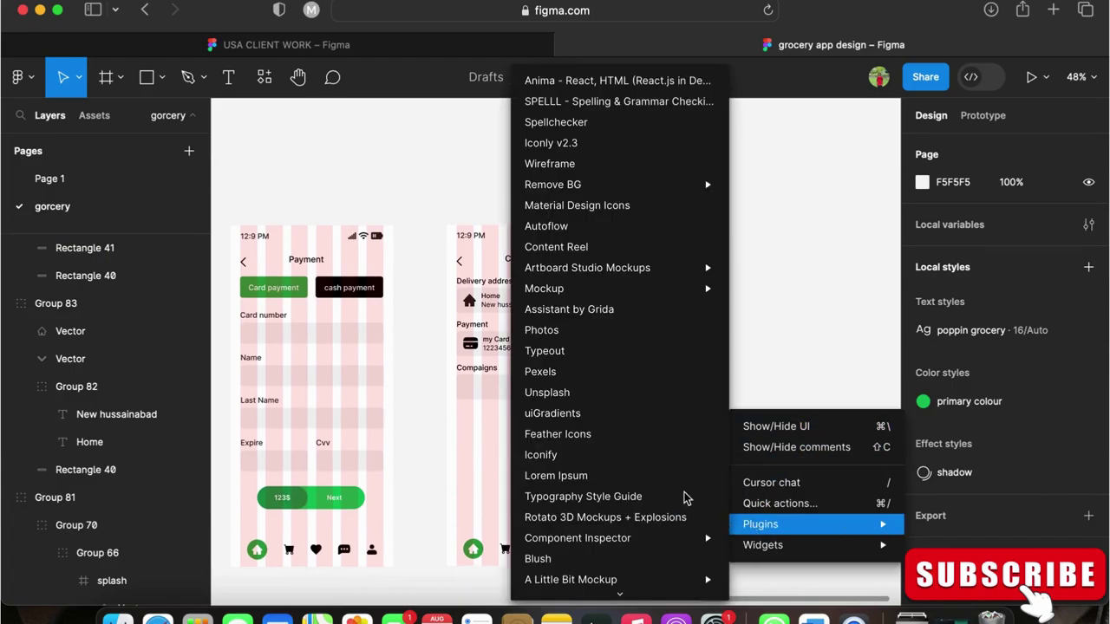
pyautogui.click(601, 456)
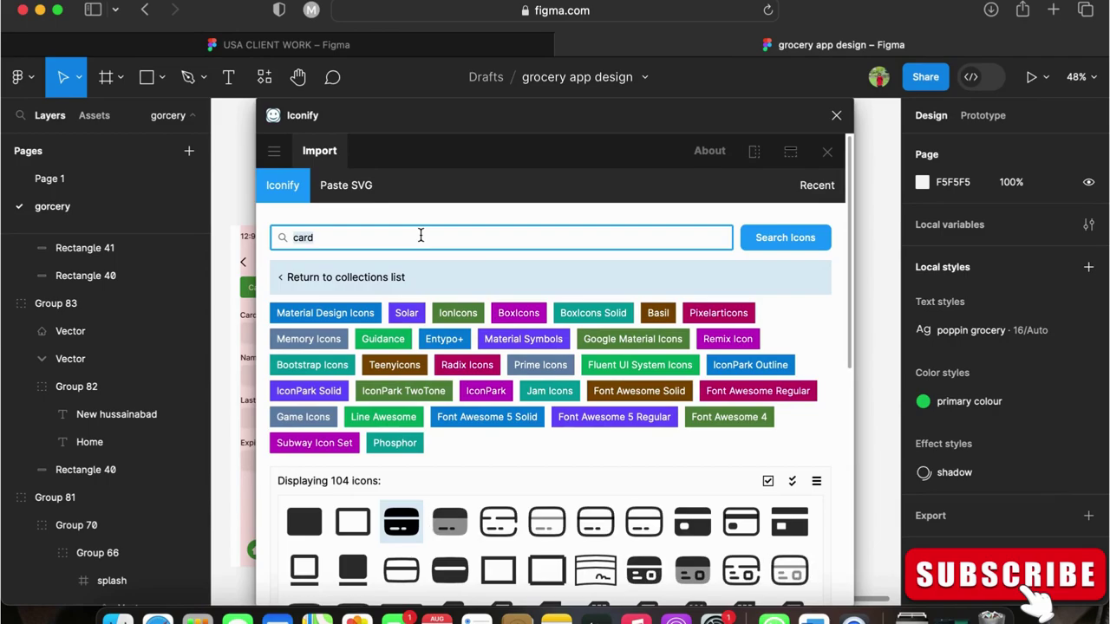
pyautogui.write('e')
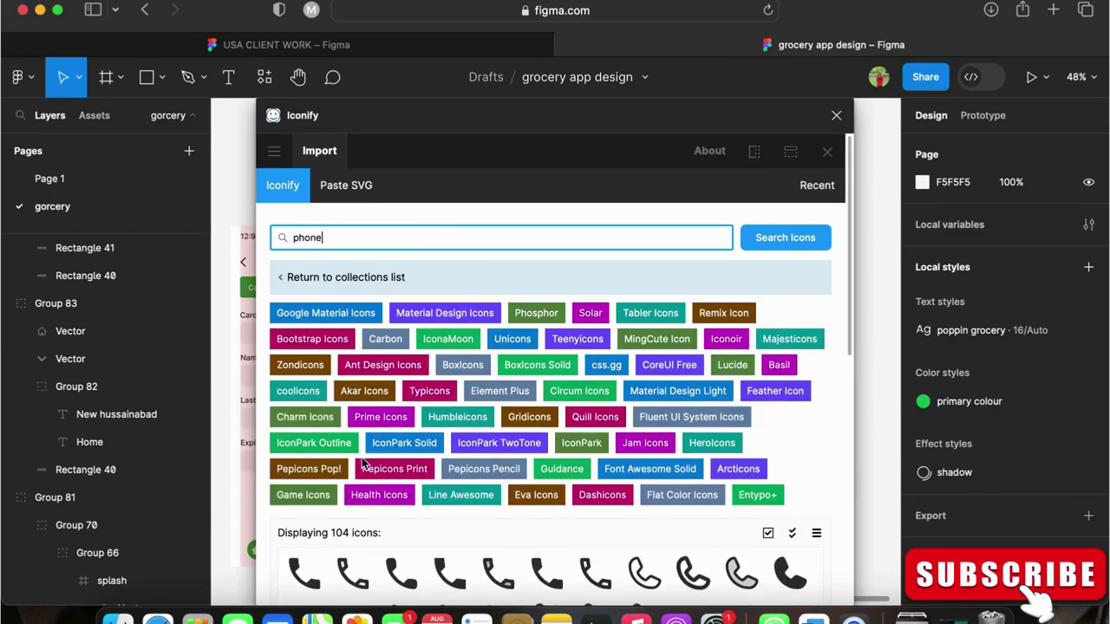
# Import the solid jam:phone-f icon from the third page of phone results and close Iconify.
pyautogui.scroll(-4, 451, 471)
pyautogui.scroll(-3, 451, 471)
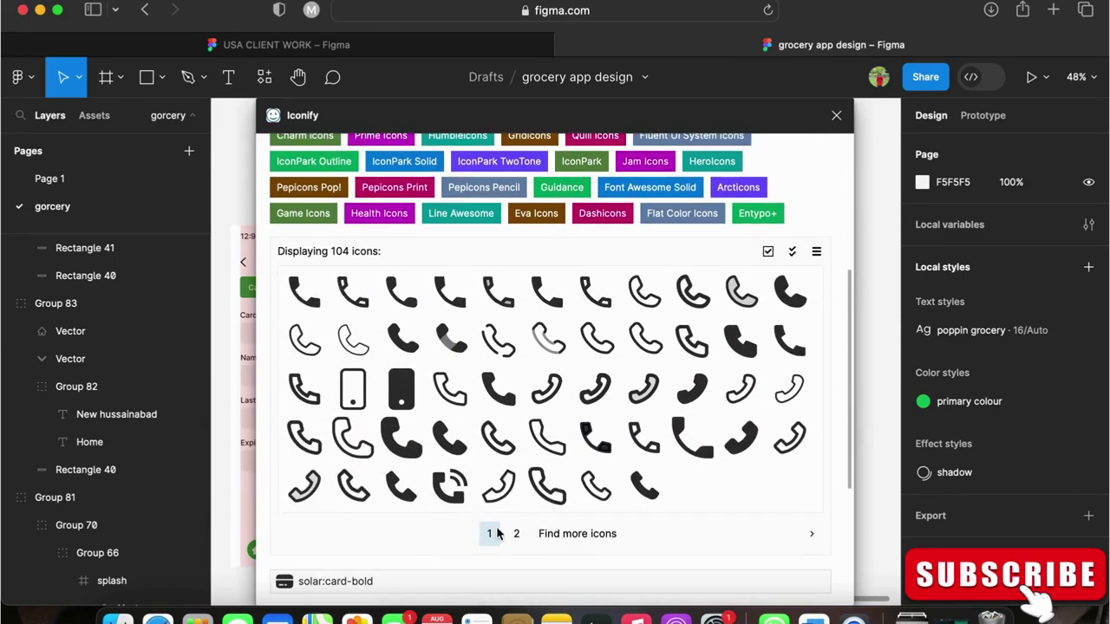
pyautogui.click(512, 533)
pyautogui.scroll(-2, 676, 477)
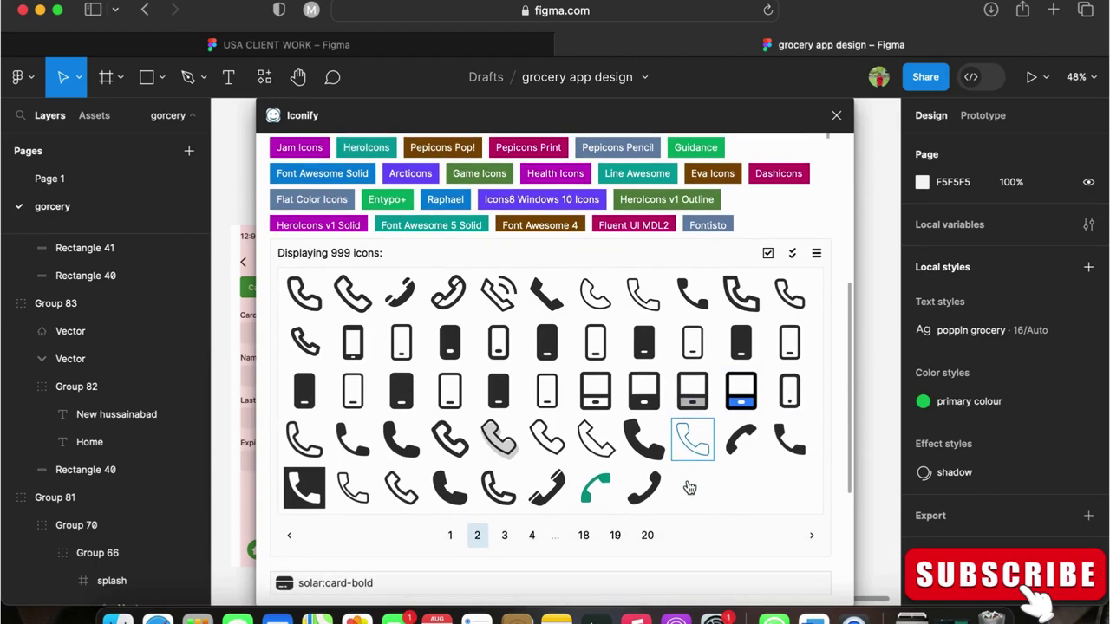
pyautogui.click(509, 510)
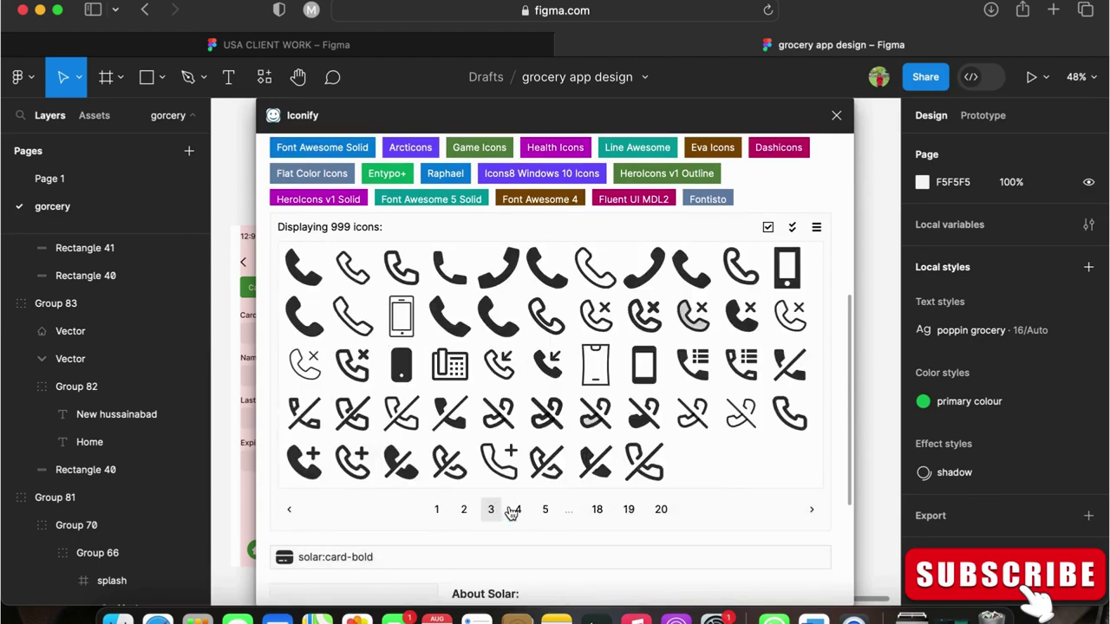
pyautogui.click(400, 364)
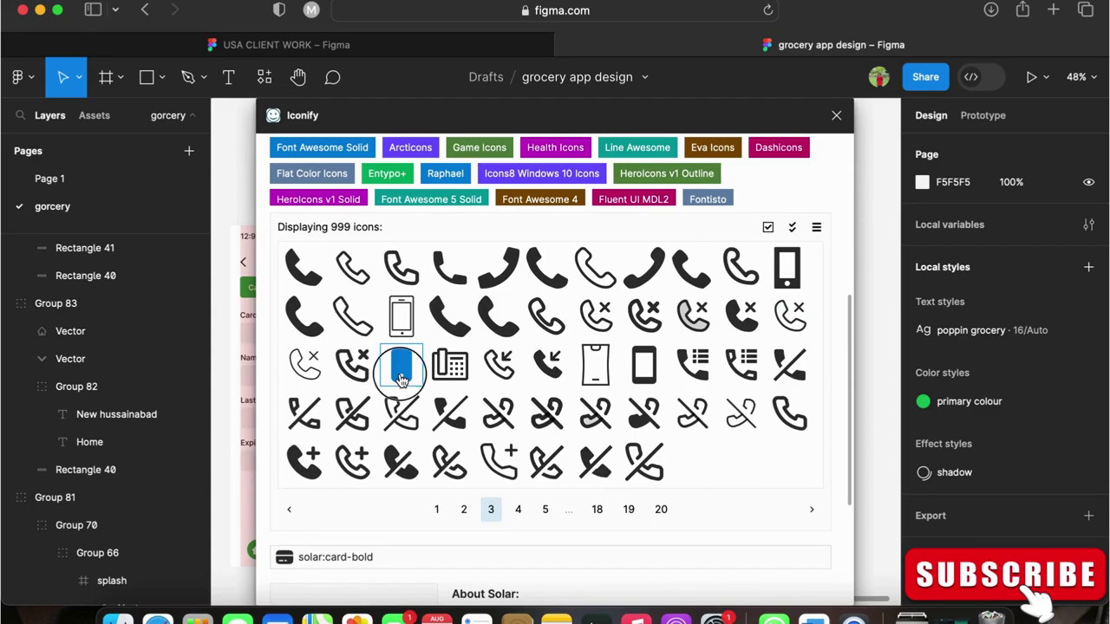
pyautogui.scroll(-5, 537, 416)
pyautogui.click(594, 576)
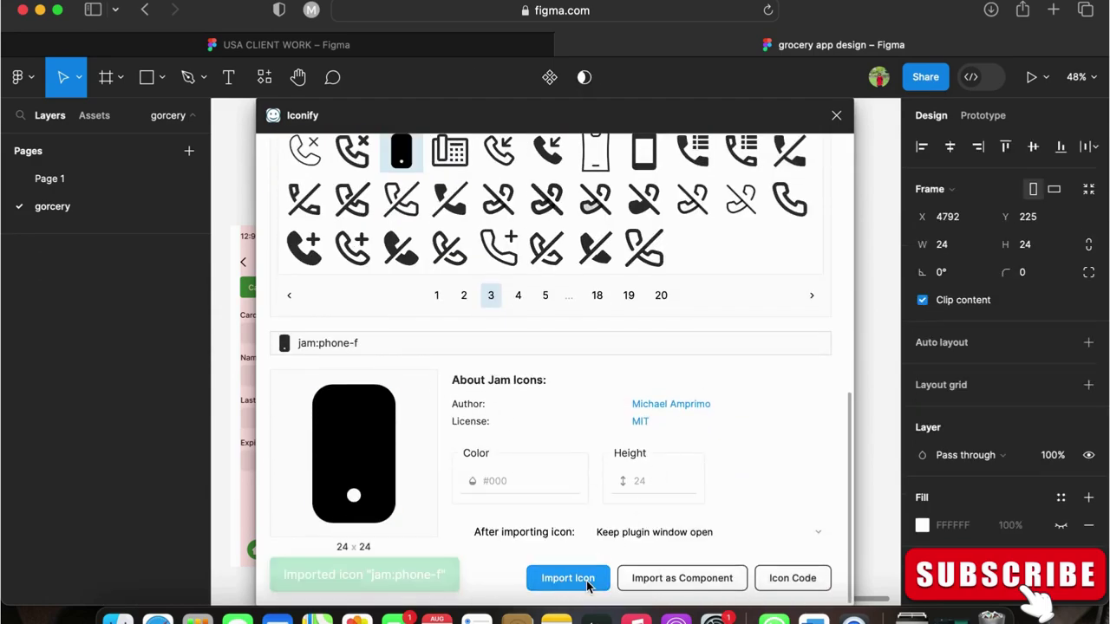
pyautogui.click(837, 115)
# Move the imported phone icon out of its frame and into the Compaigns box near its start.
pyautogui.scroll(5, 624, 351)
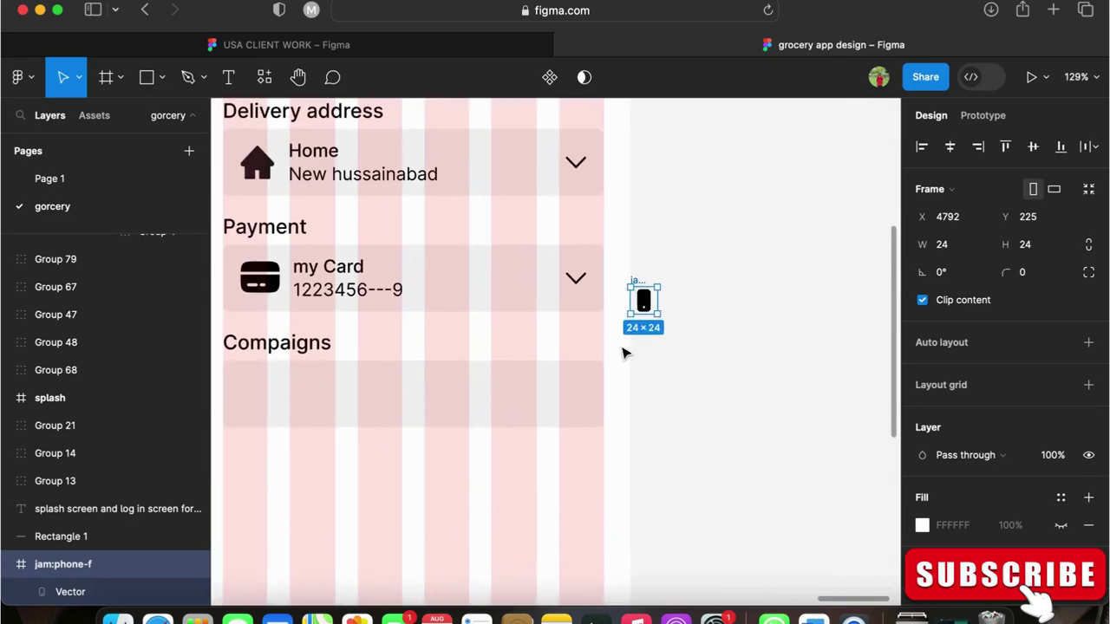
pyautogui.moveTo(646, 303); pyautogui.dragTo(260, 416)
pyautogui.doubleClick(716, 323)
pyautogui.press('BackSpace')
pyautogui.press('super+z')
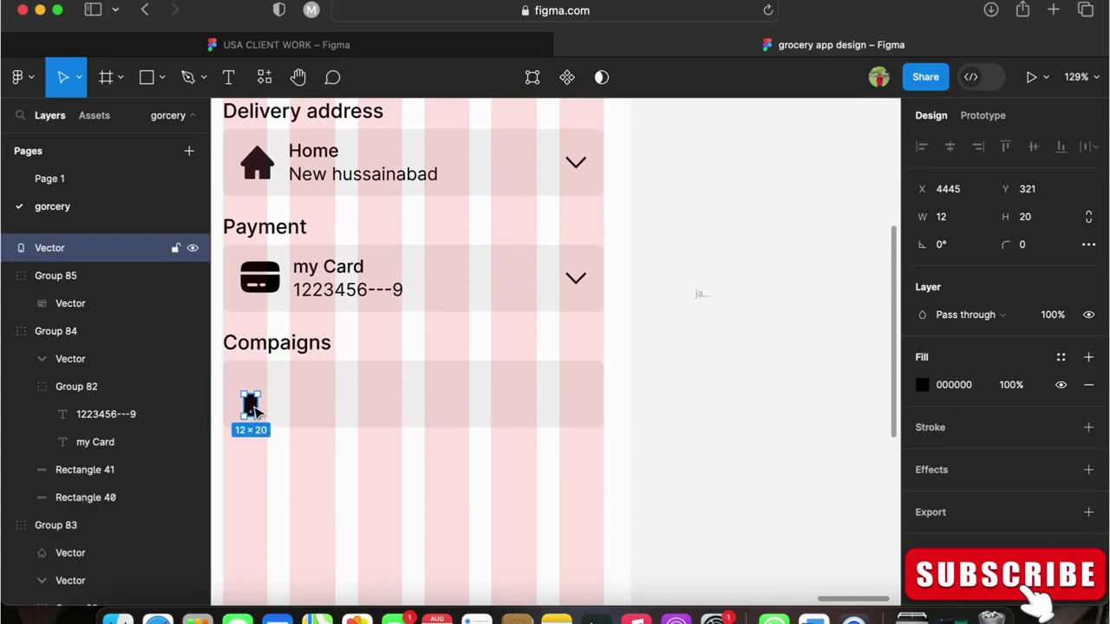
# Set the phone icon's height to 28 with its proportions kept, and position it at X 4444, Y 308.
pyautogui.click(1046, 224)
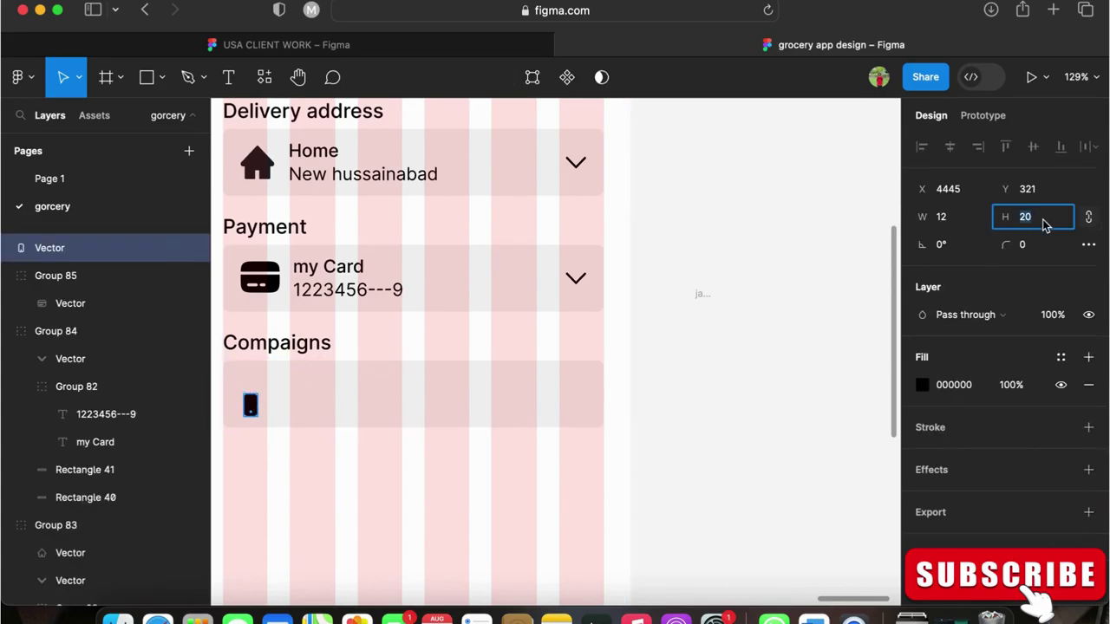
pyautogui.click(821, 367)
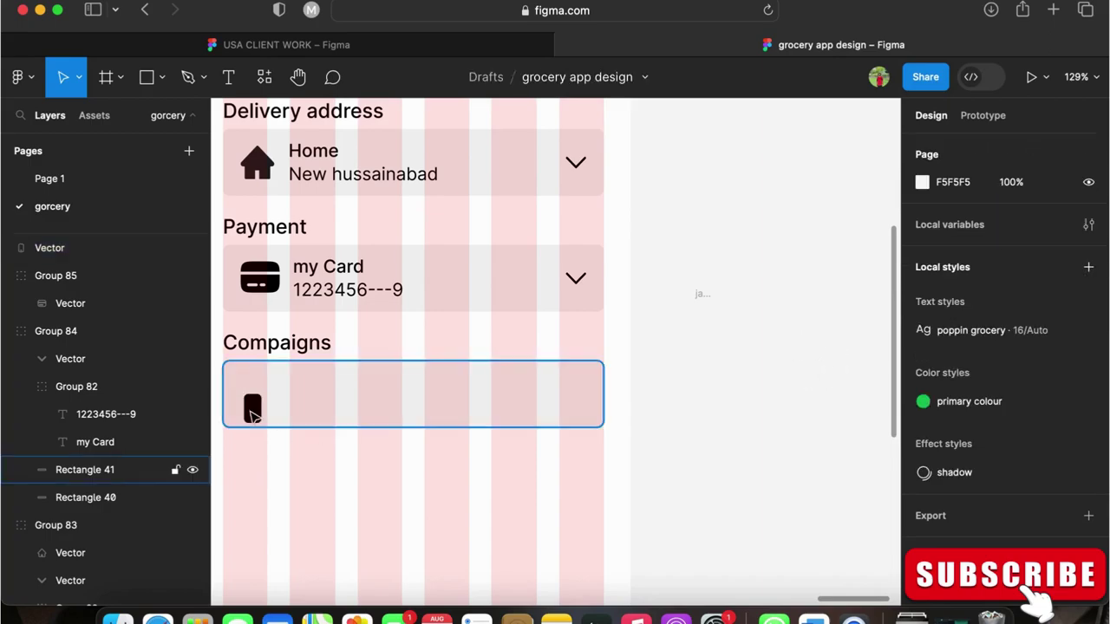
pyautogui.click(253, 406)
pyautogui.moveTo(254, 409); pyautogui.dragTo(252, 395)
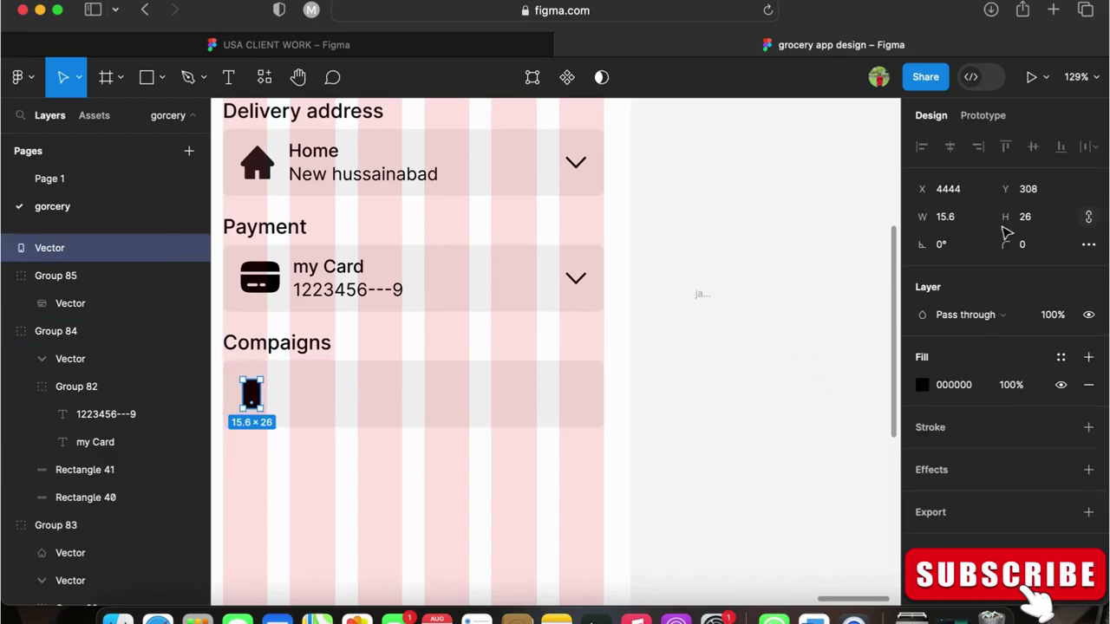
pyautogui.click(1065, 221)
pyautogui.write('28')
pyautogui.click(872, 320)
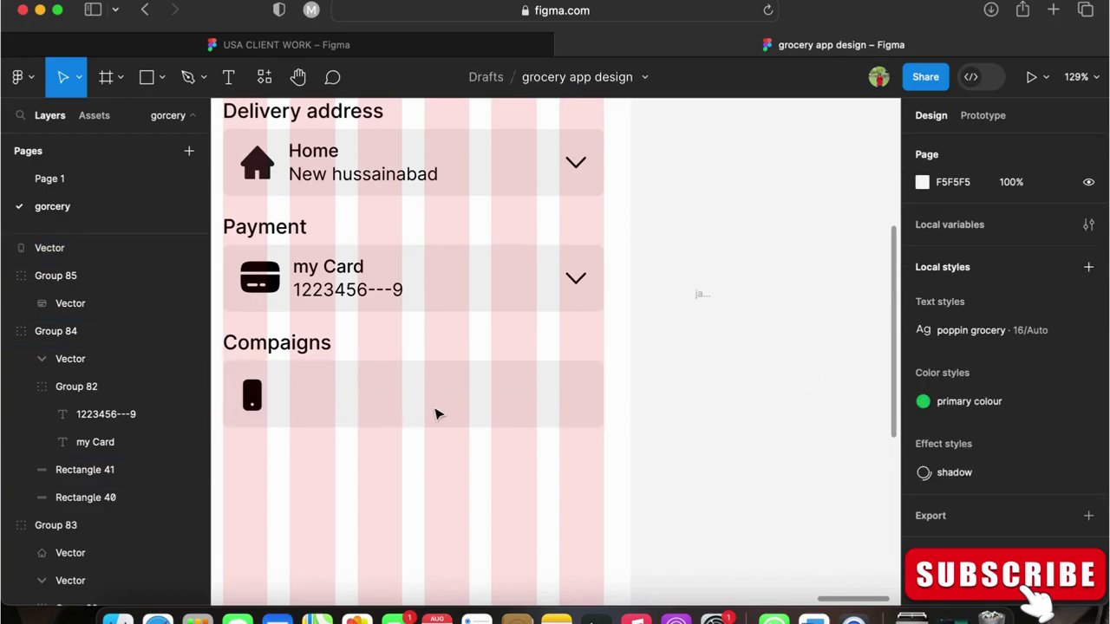
# Copy the my Card label into the Compaigns box beside the phone icon and change its text to "Free delivery".
pyautogui.click(253, 397)
pyautogui.click(345, 291)
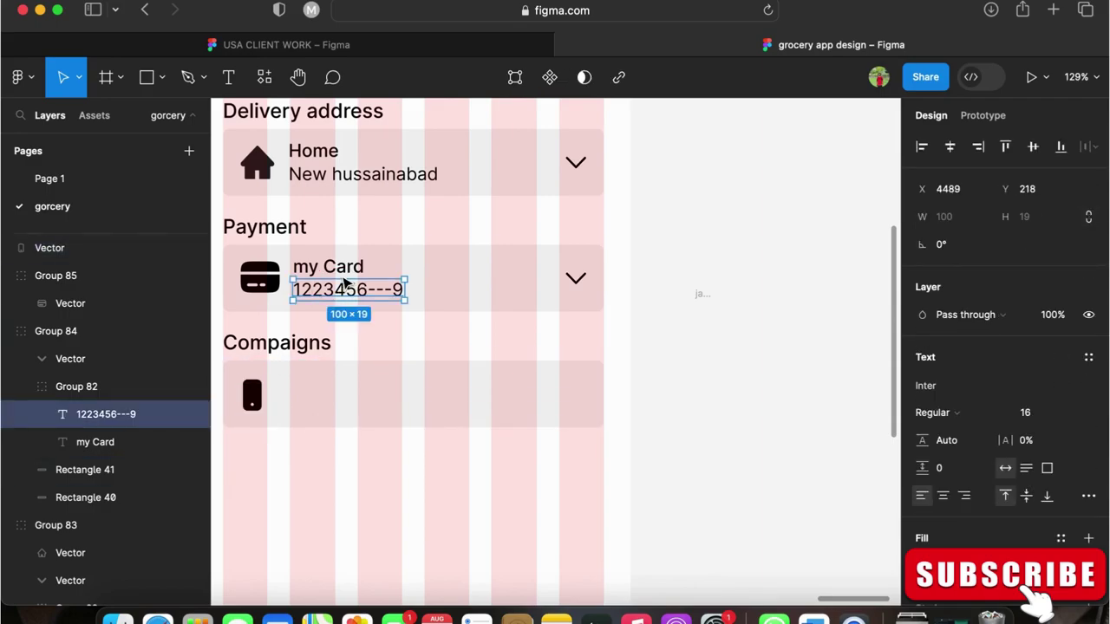
pyautogui.moveTo(343, 274); pyautogui.dragTo(334, 392)
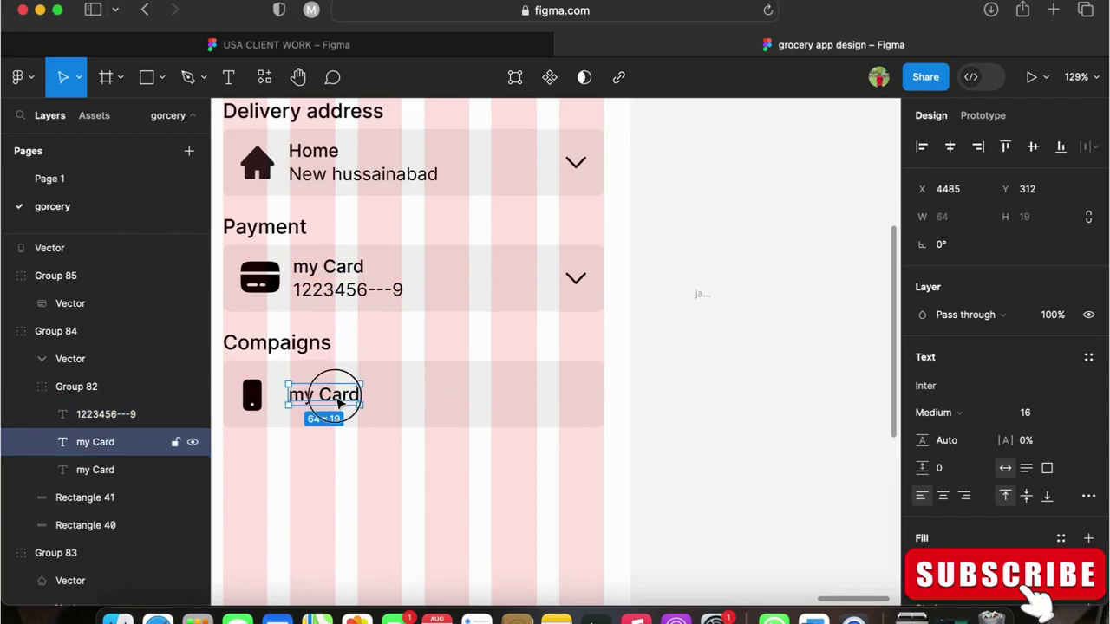
pyautogui.doubleClick(334, 392)
pyautogui.write('Free de')
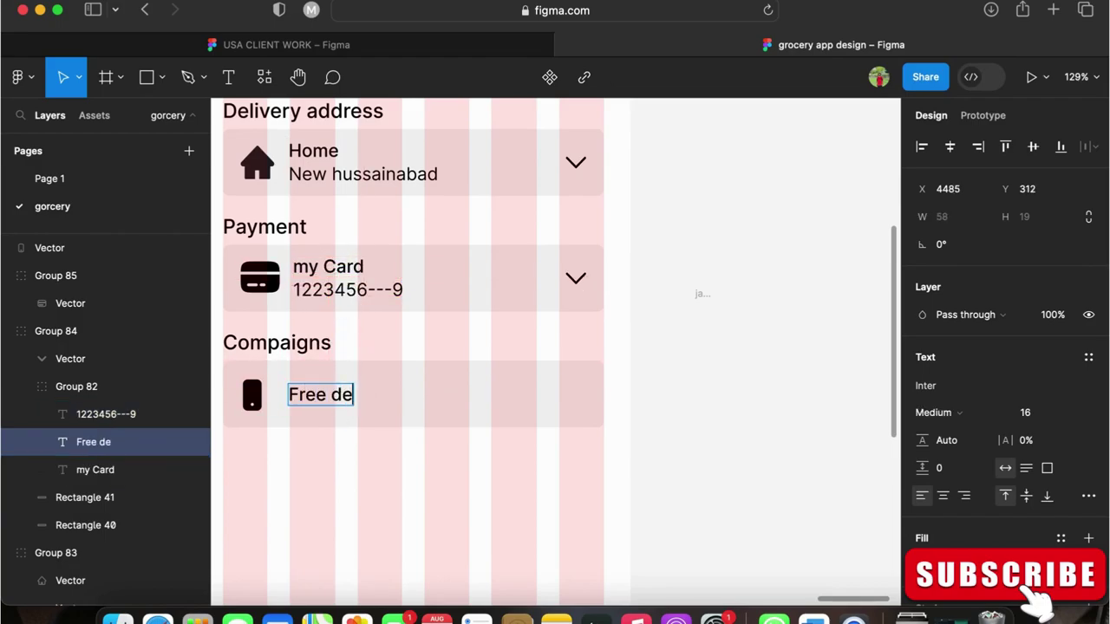
pyautogui.write('livery')
pyautogui.press('Escape')
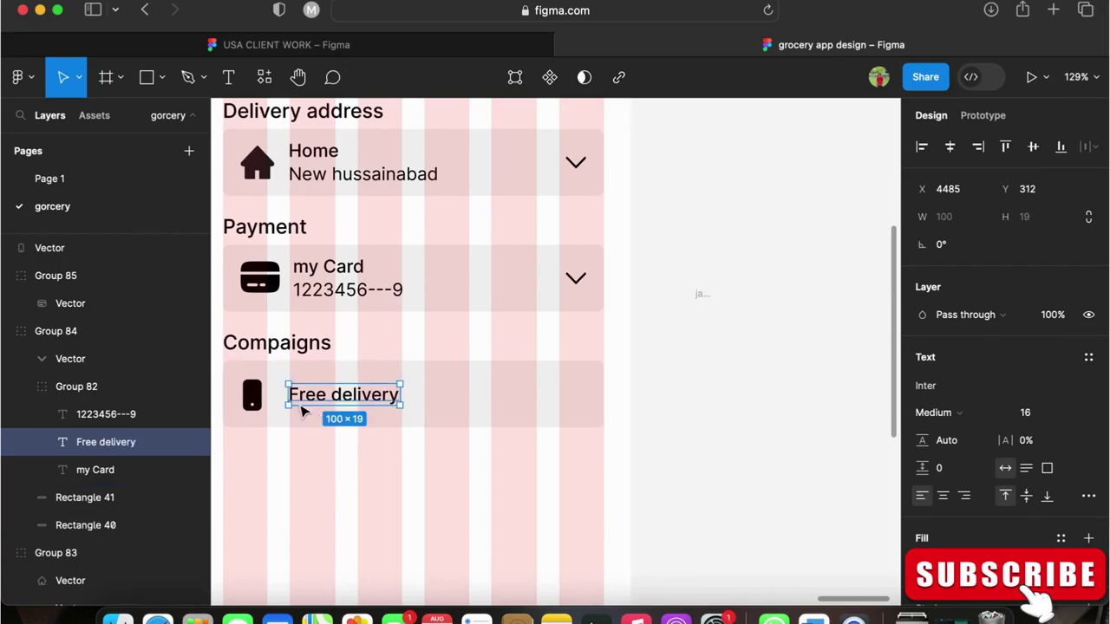
# Set the phone icon's height to 30 with its proportions kept.
pyautogui.click(251, 396)
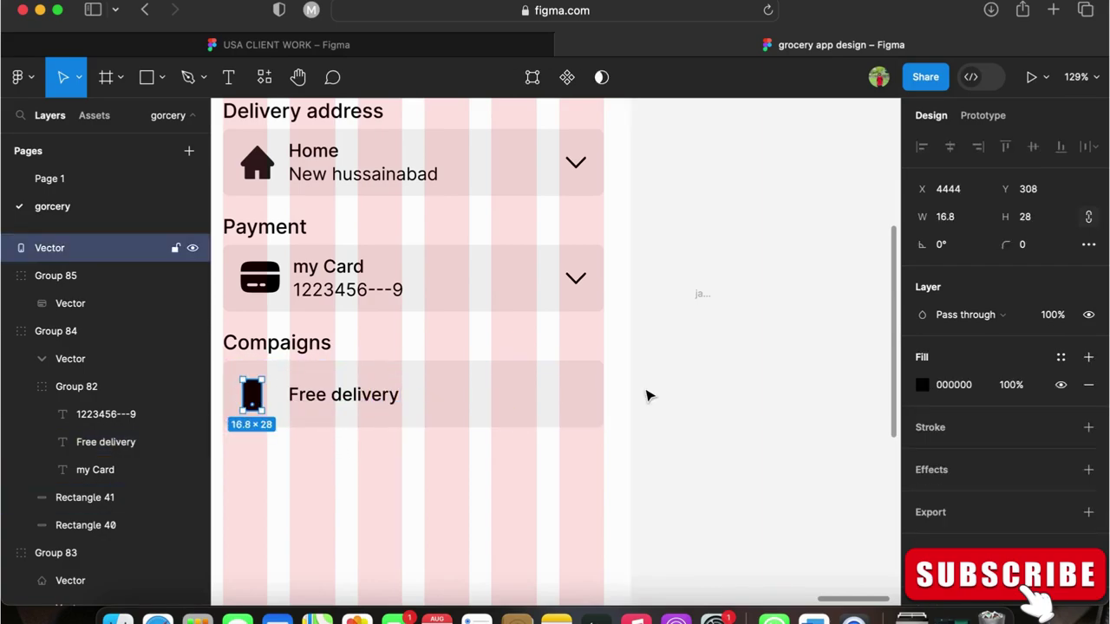
pyautogui.click(1046, 222)
pyautogui.press('Return')
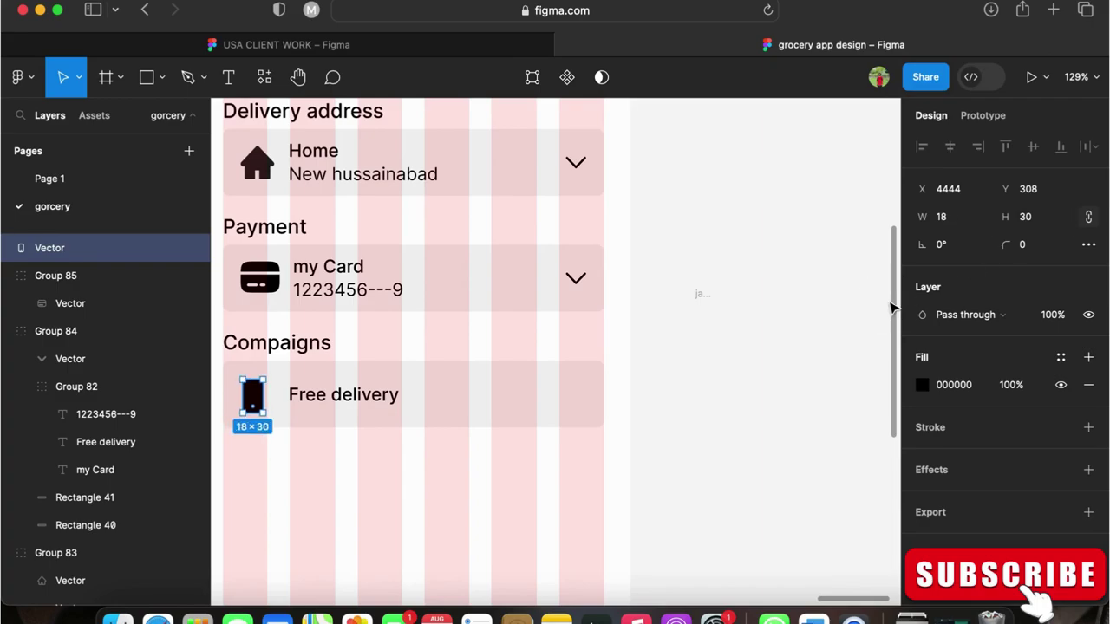
# Centre the phone icon and Free delivery label vertically on each other, nudge them to X 4442, and group them.
pyautogui.keyDown('shift'); pyautogui.click(355, 396); pyautogui.keyUp('shift')
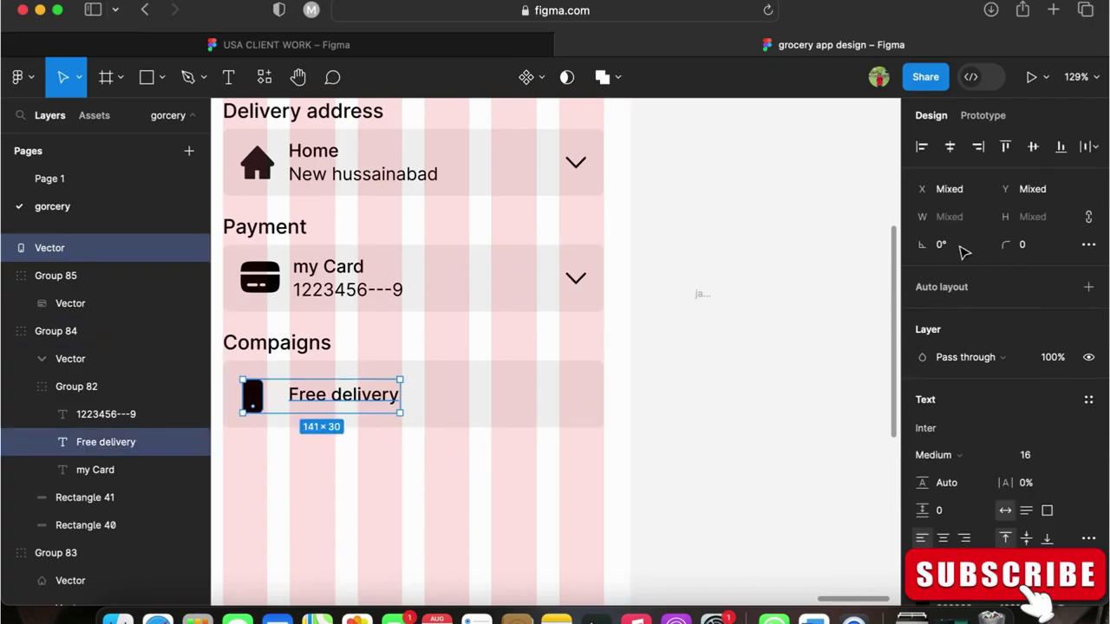
pyautogui.click(429, 455)
pyautogui.press('super+z')
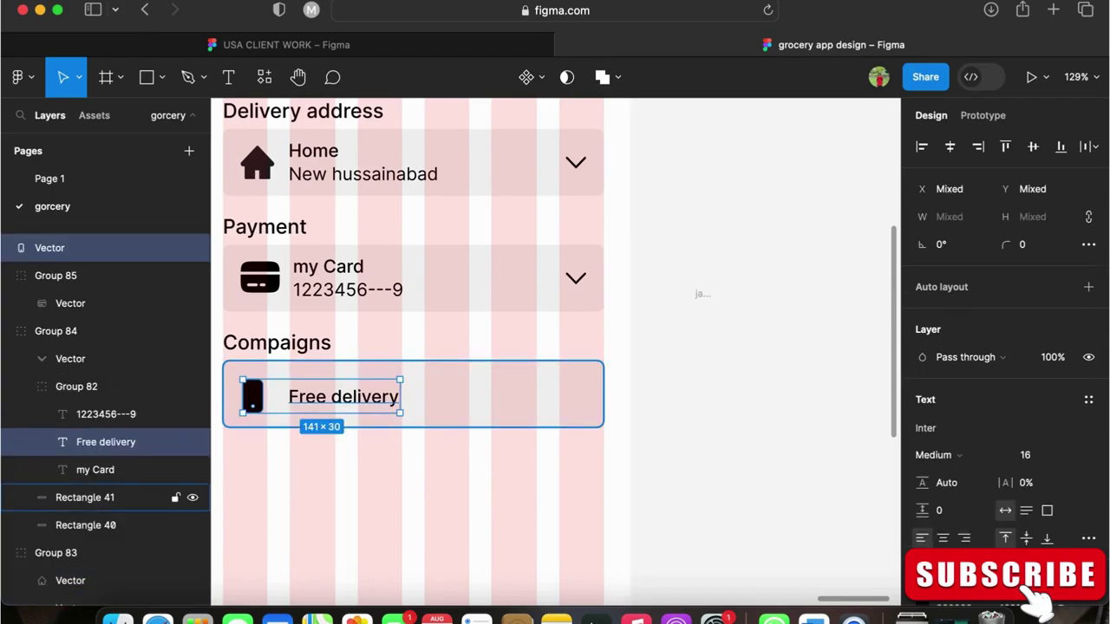
pyautogui.press('Left')
pyautogui.press('Left')
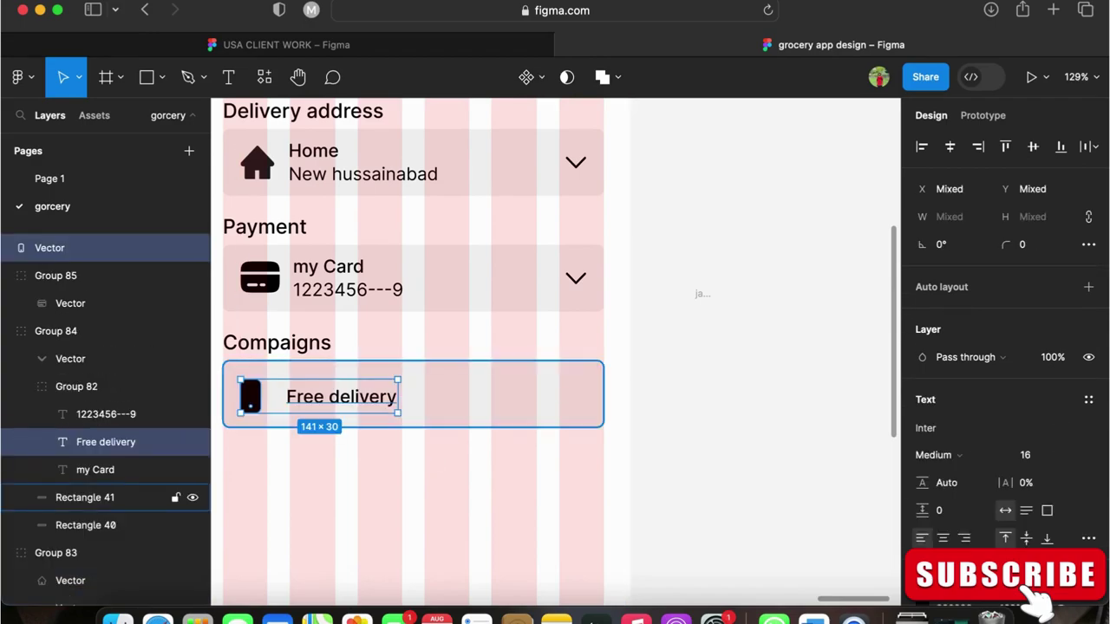
pyautogui.press('super+g')
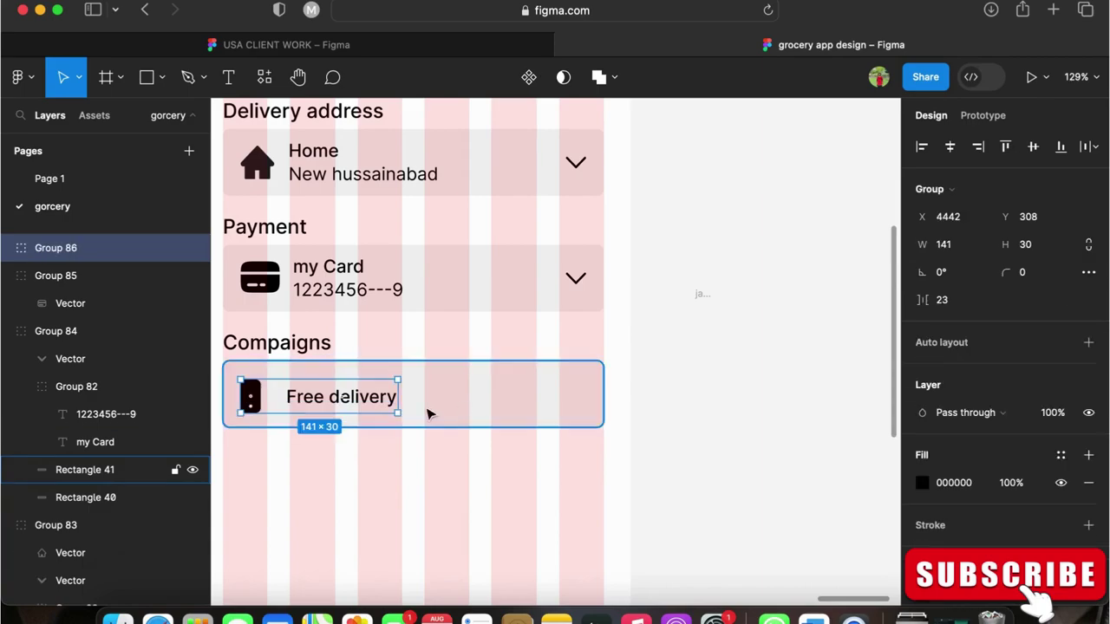
# Copy the Payment box's dropdown arrow into the Compaigns box and position it at X 4752, Y 319, 16 from the right edge.
pyautogui.click(577, 278)
pyautogui.moveTo(580, 281); pyautogui.dragTo(567, 396)
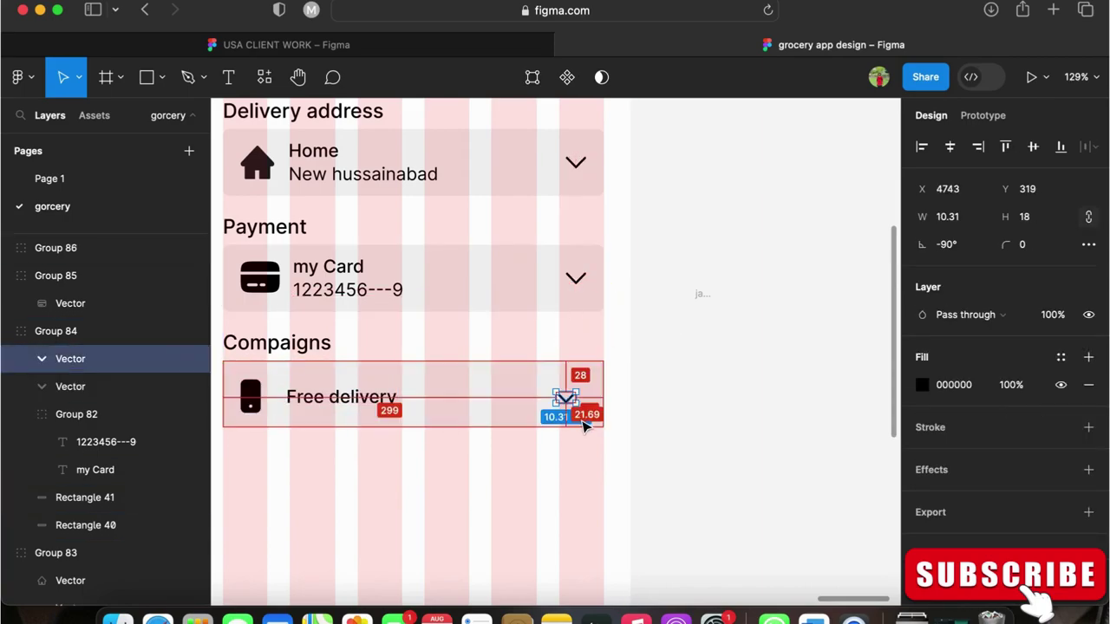
pyautogui.scroll(5, 579, 414)
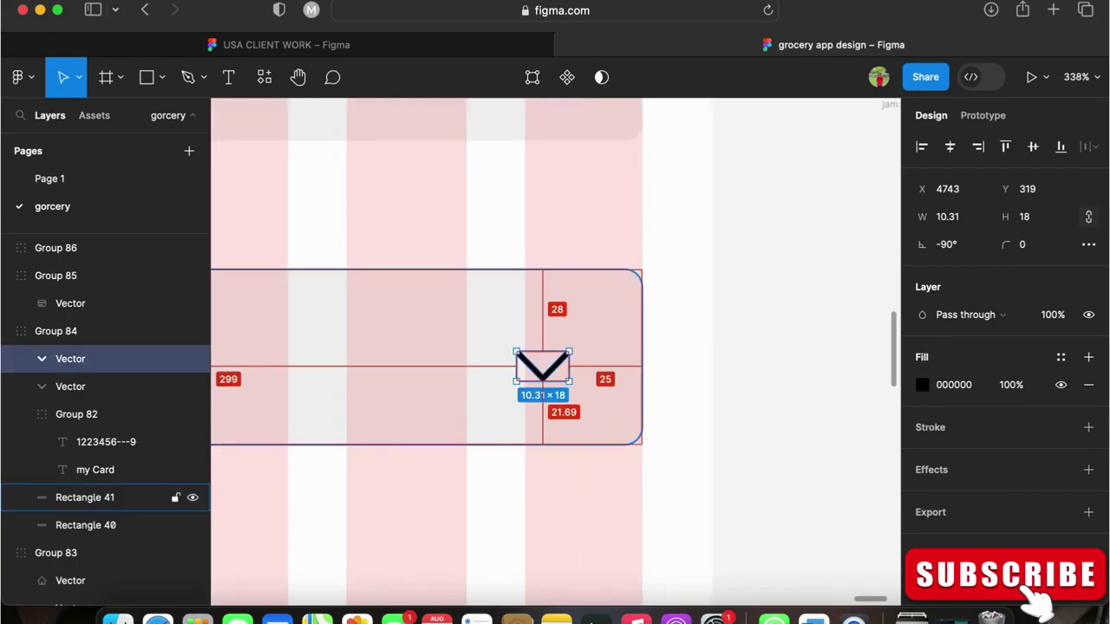
pyautogui.press('Right')
pyautogui.press('Right')
pyautogui.press('Right')
pyautogui.press('Right')
pyautogui.press('Right')
pyautogui.press('Right')
pyautogui.press('Right')
pyautogui.press('Right')
pyautogui.press('Right')
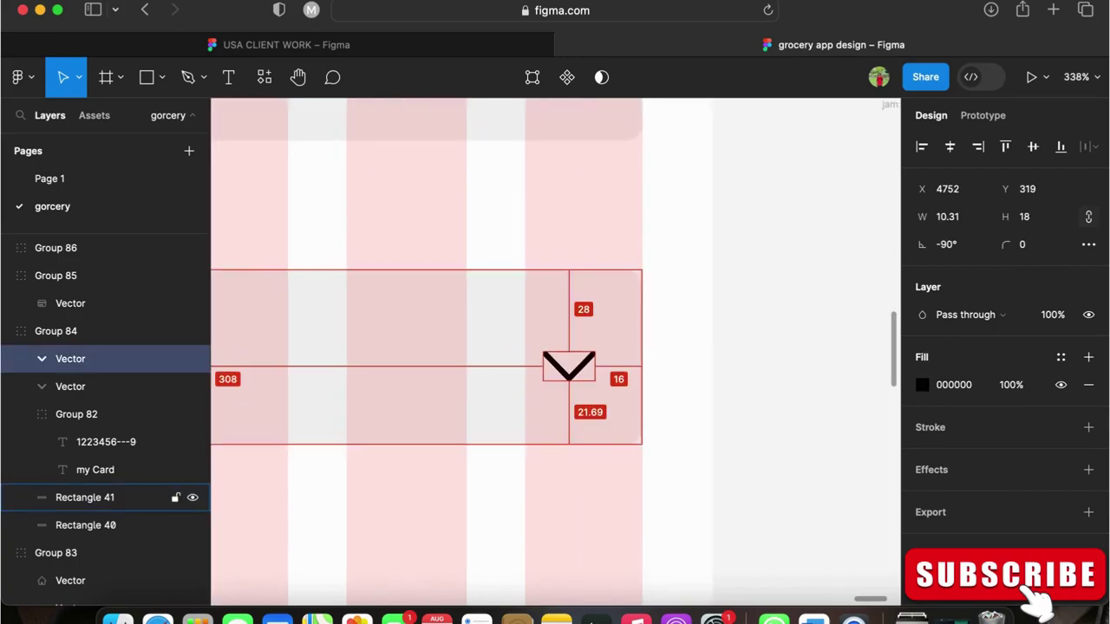
pyautogui.scroll(-8, 692, 416)
pyautogui.click(693, 416)
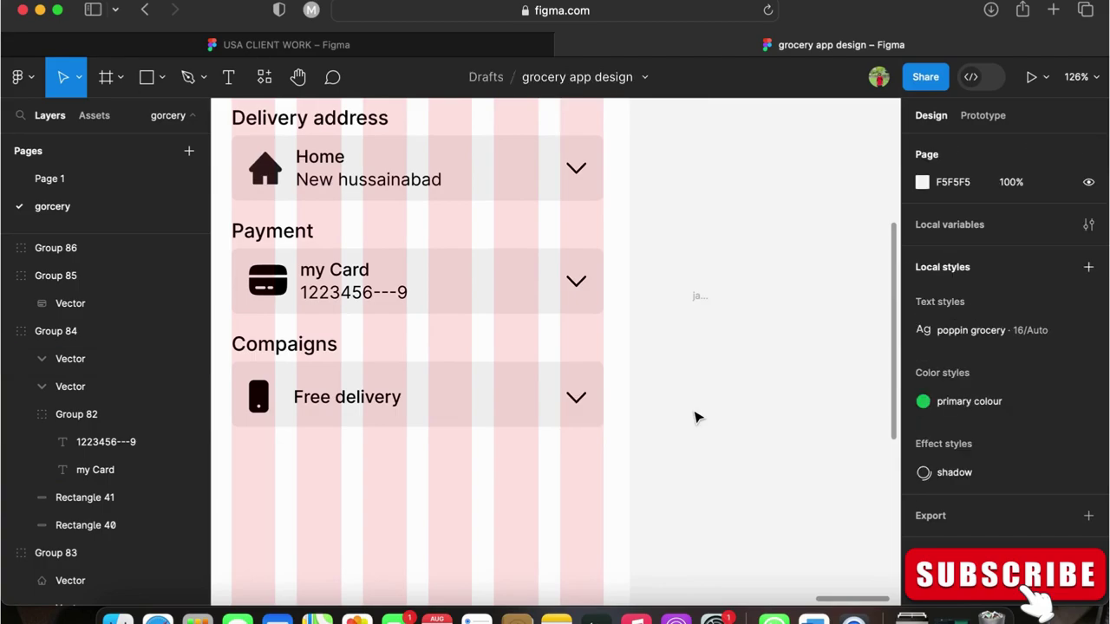
# Duplicate the Compaigns box's background rectangle directly below it at Y 367, leaving a gap of 16.
pyautogui.scroll(-4, 696, 417)
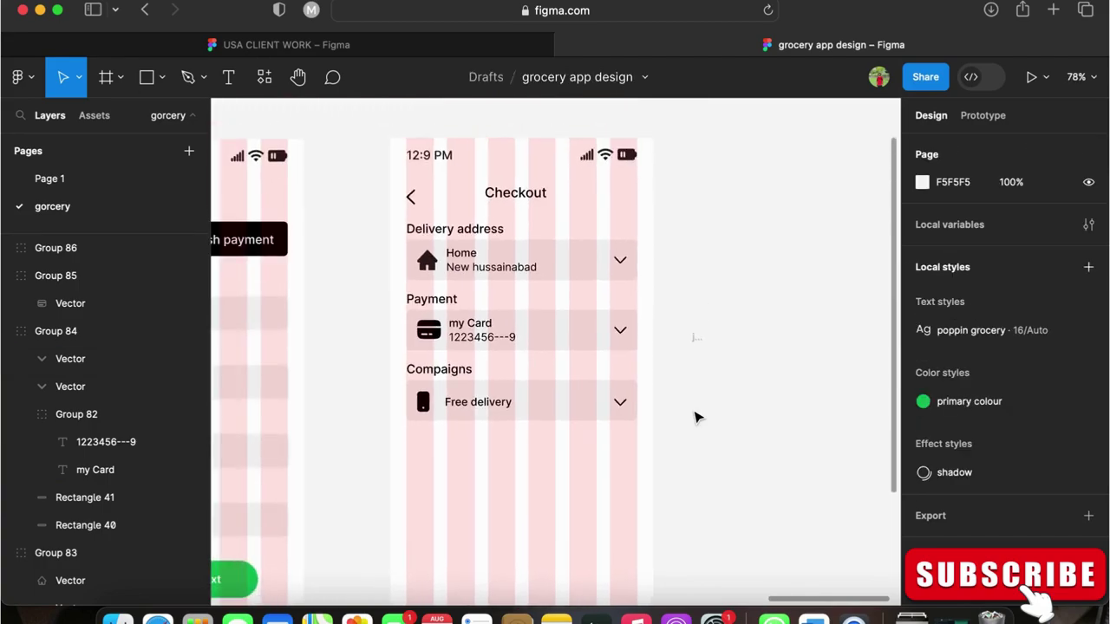
pyautogui.click(559, 409)
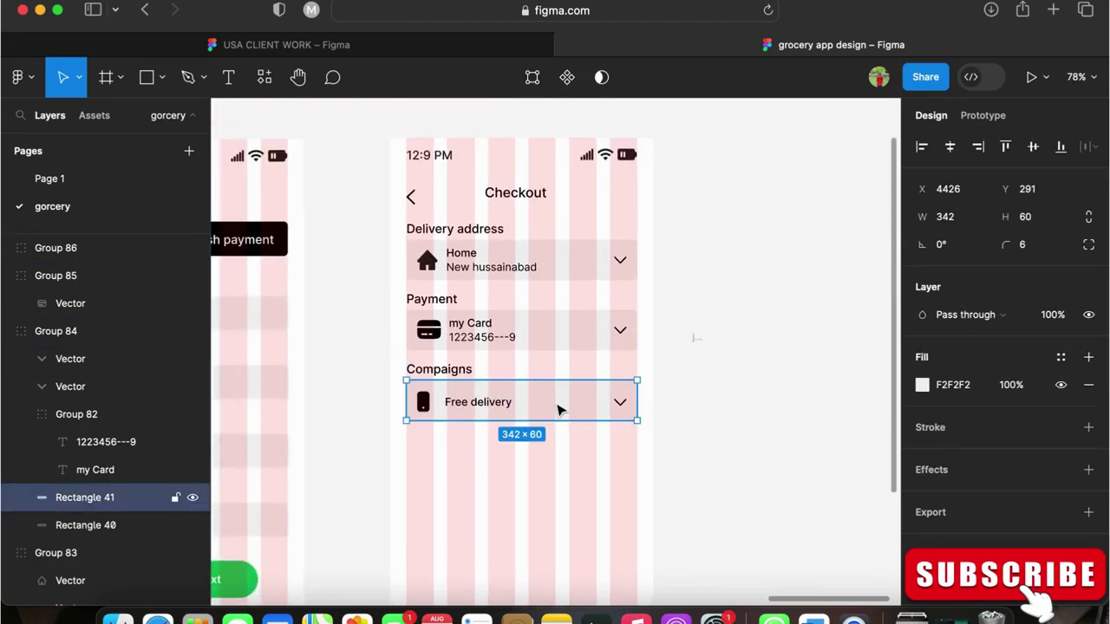
pyautogui.moveTo(559, 410); pyautogui.dragTo(556, 461)
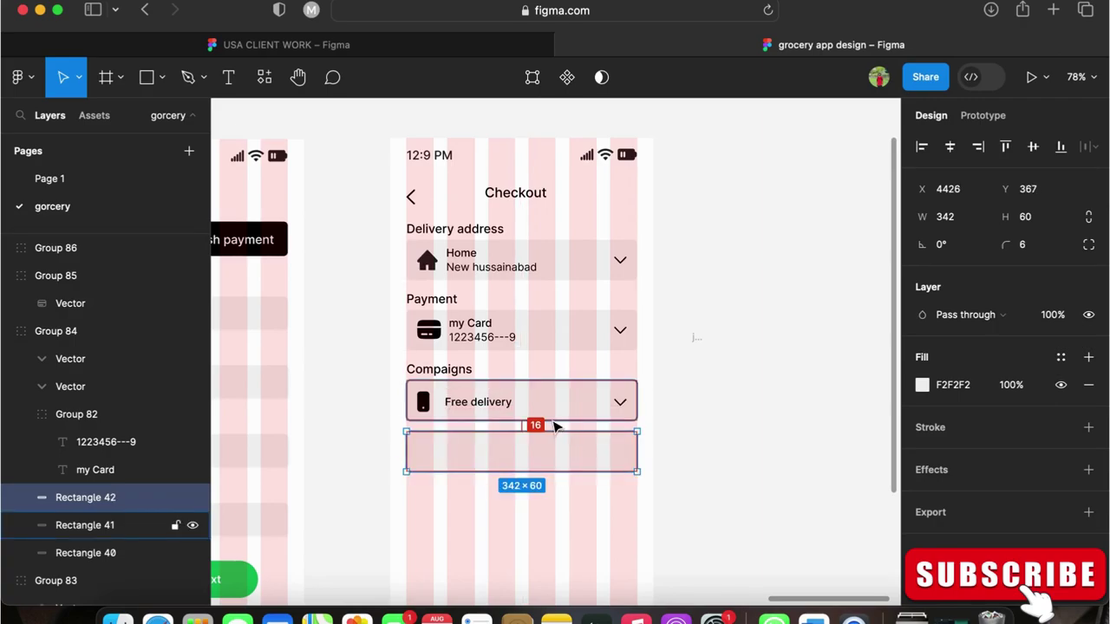
# Stretch the lower box to a height of 205 and place a copied label reading "Order details" inside it at X 4440, Y 381.
pyautogui.moveTo(549, 526); pyautogui.dragTo(547, 575)
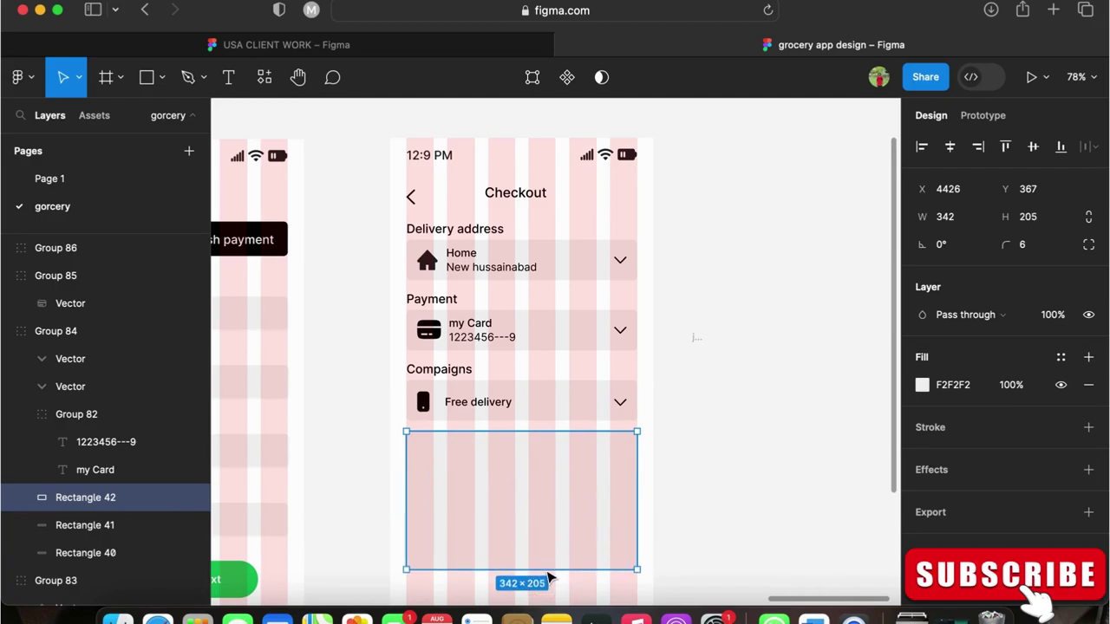
pyautogui.doubleClick(478, 403)
pyautogui.moveTo(474, 401); pyautogui.dragTo(446, 451)
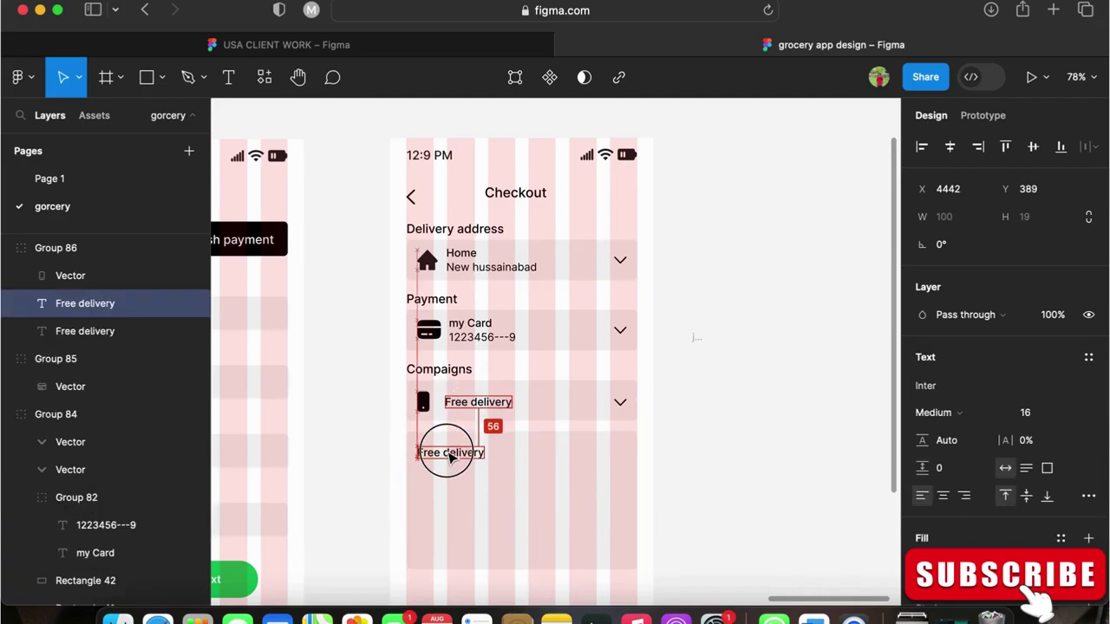
pyautogui.doubleClick(445, 450)
pyautogui.write('0')
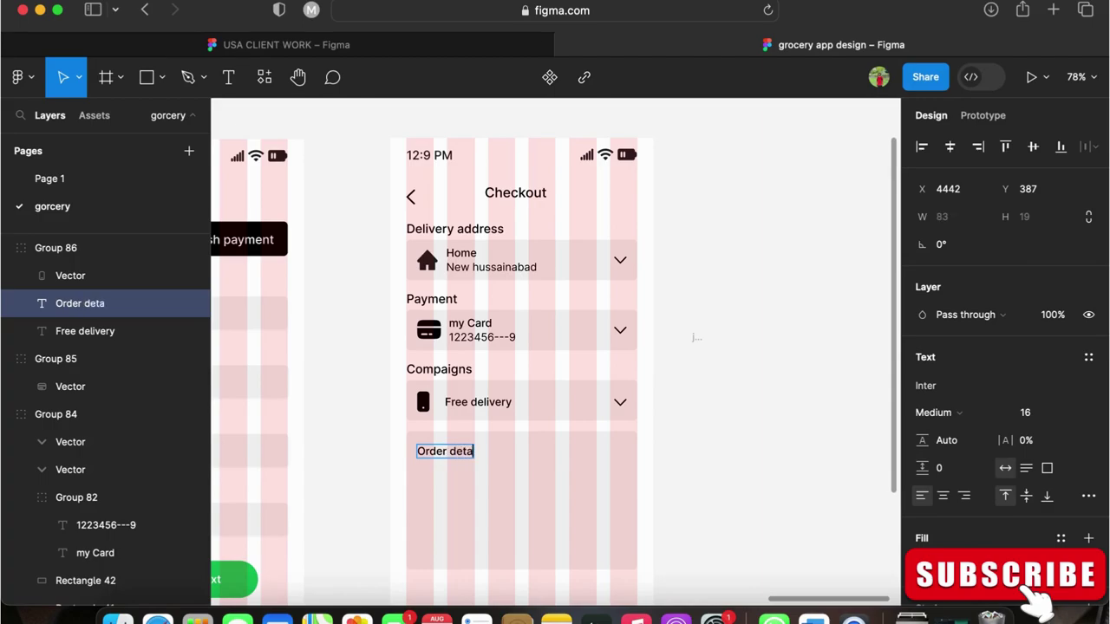
pyautogui.press('Escape')
pyautogui.keyDown('ctrl'); pyautogui.scroll(5, 430, 459); pyautogui.keyUp('ctrl')
pyautogui.moveTo(435, 444); pyautogui.dragTo(521, 446)
# Reword the label to "Order Summary", correcting the spelling with the suggested word.
pyautogui.doubleClick(441, 445)
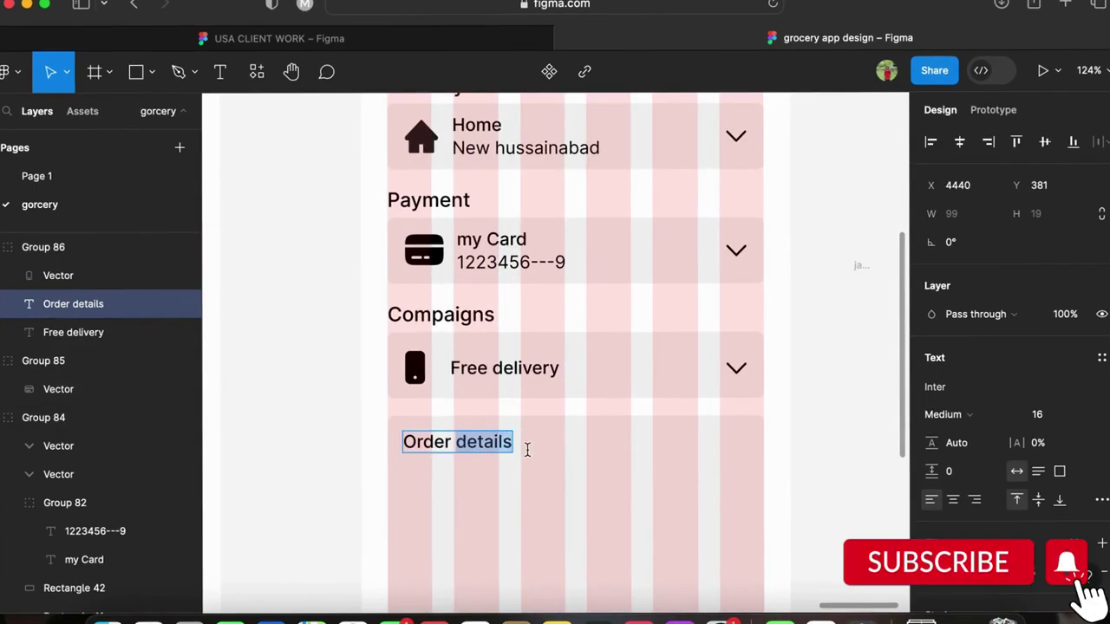
pyautogui.write('Sumary')
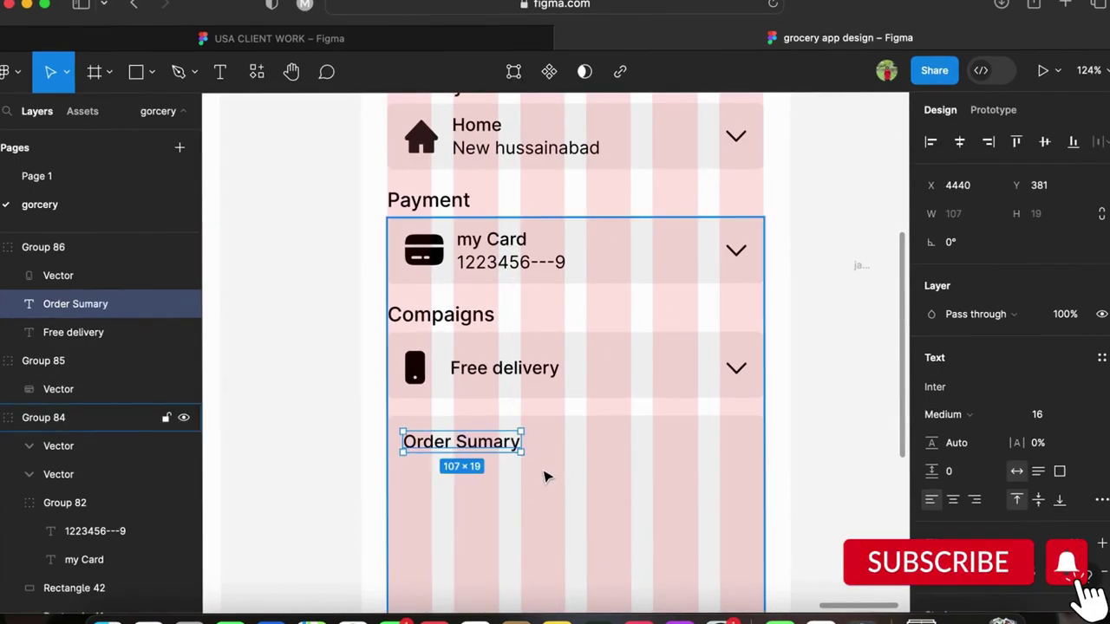
pyautogui.doubleClick(490, 442)
pyautogui.rightClick(498, 440)
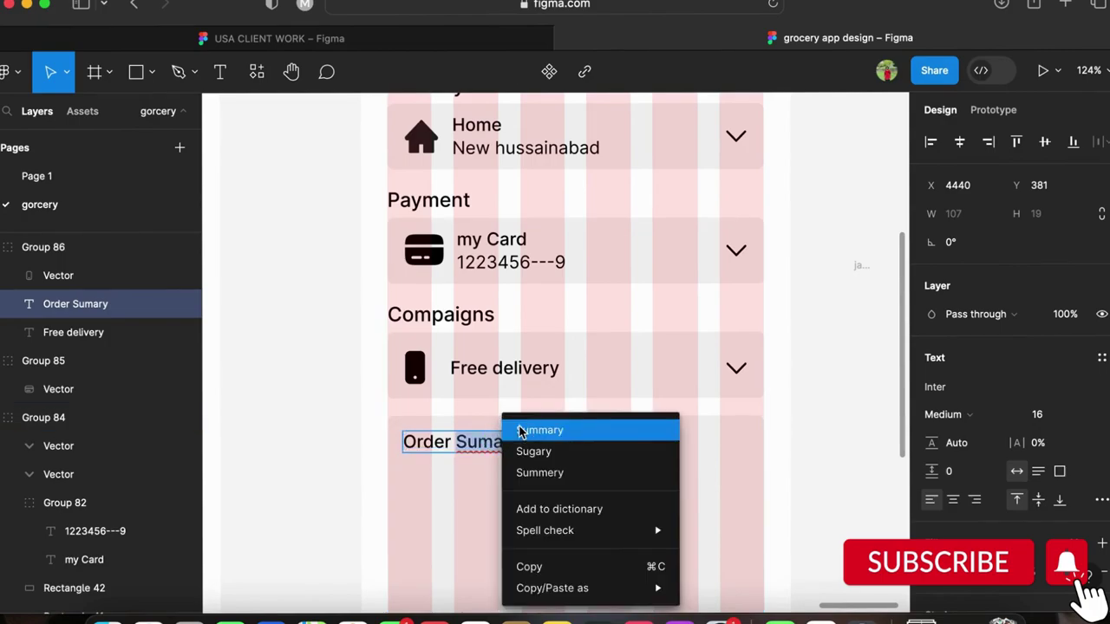
pyautogui.click(529, 429)
pyautogui.press('Escape')
# Duplicate the Order Summary label below itself, reword the copy to "total item", and position it at Y 415.
pyautogui.moveTo(482, 445); pyautogui.dragTo(486, 479)
pyautogui.doubleClick(483, 474)
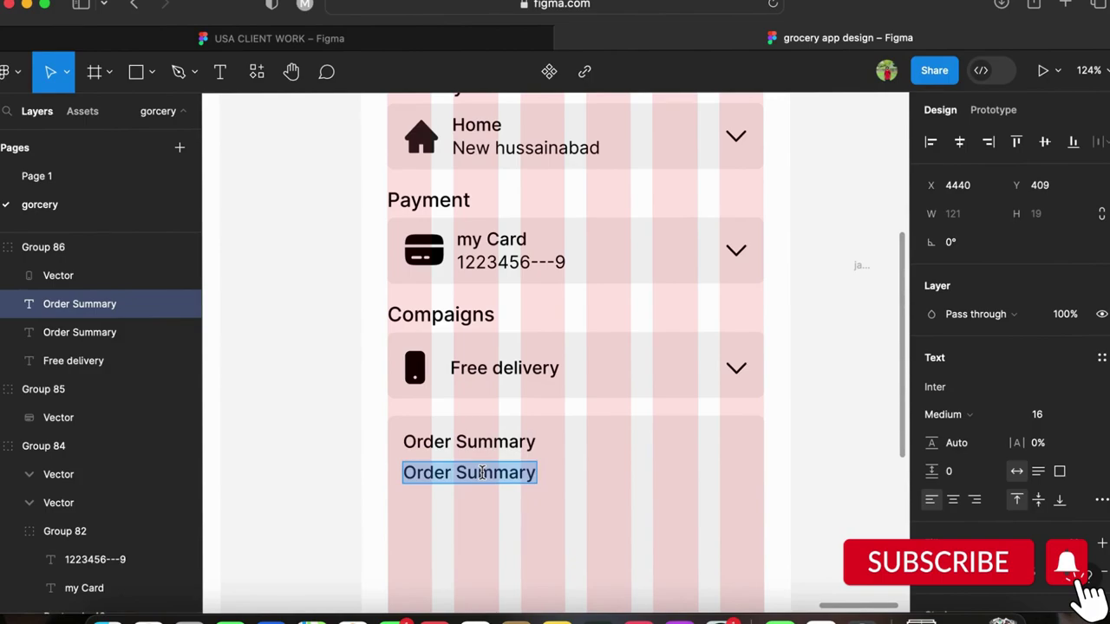
pyautogui.write('tota')
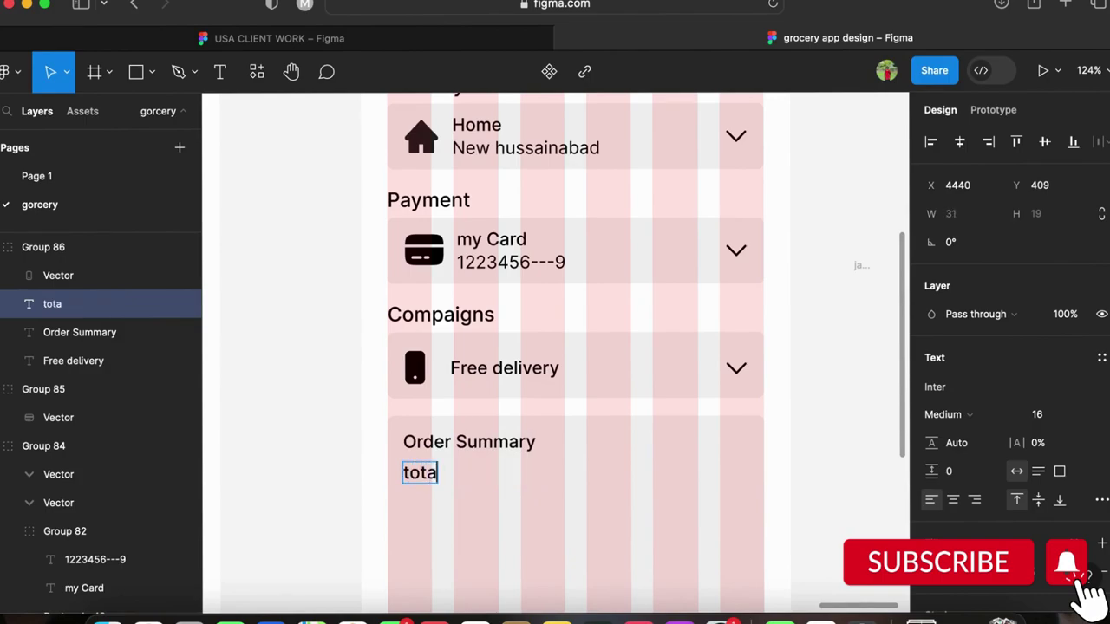
pyautogui.write('l item')
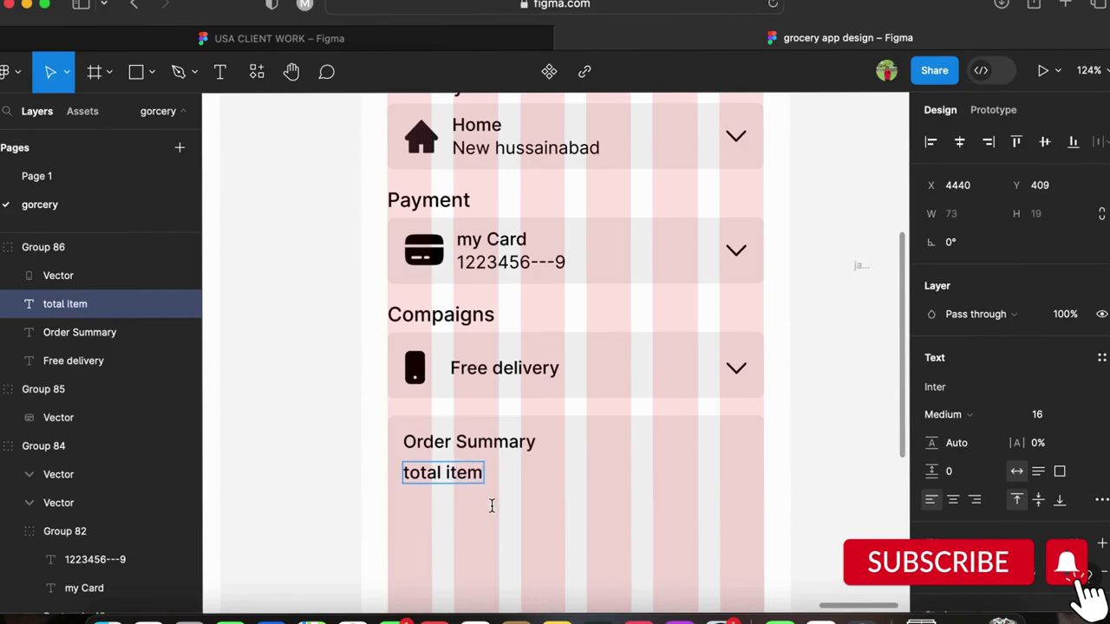
pyautogui.press('Escape')
pyautogui.click(448, 478)
pyautogui.moveTo(447, 482); pyautogui.dragTo(447, 489)
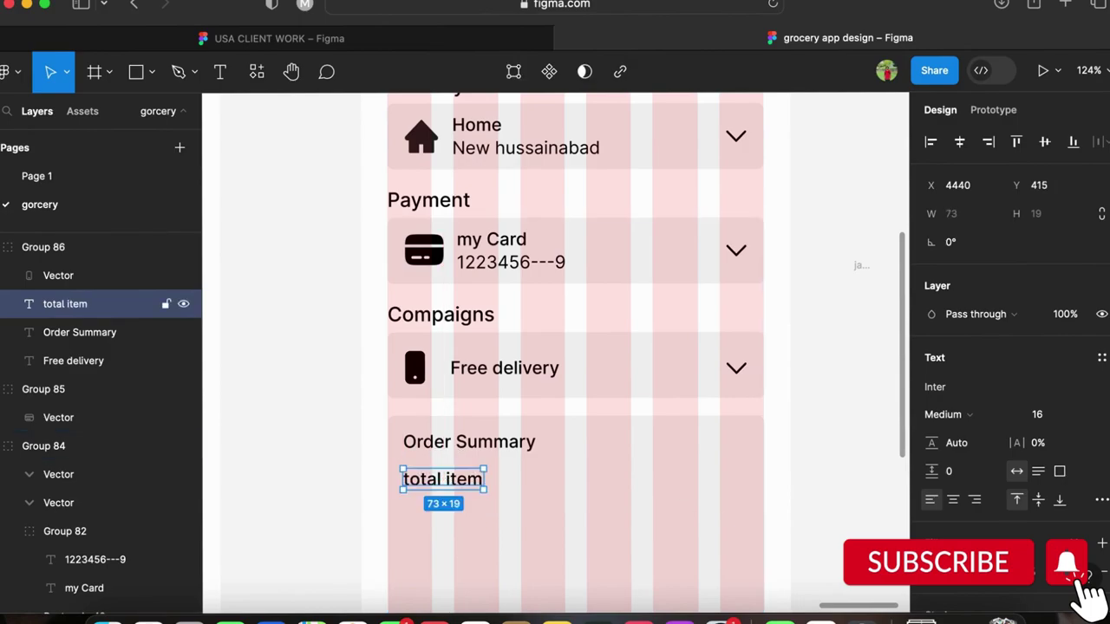
# Set the Order Summary heading's font size to 18.
pyautogui.click(1037, 415)
pyautogui.click(508, 441)
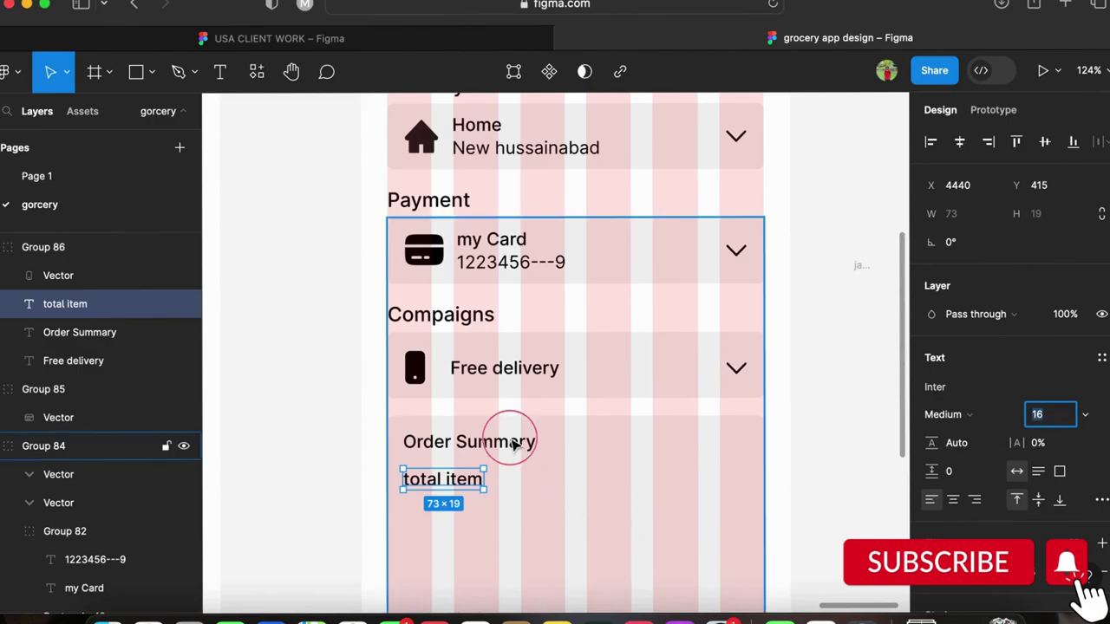
pyautogui.write('18')
pyautogui.click(852, 467)
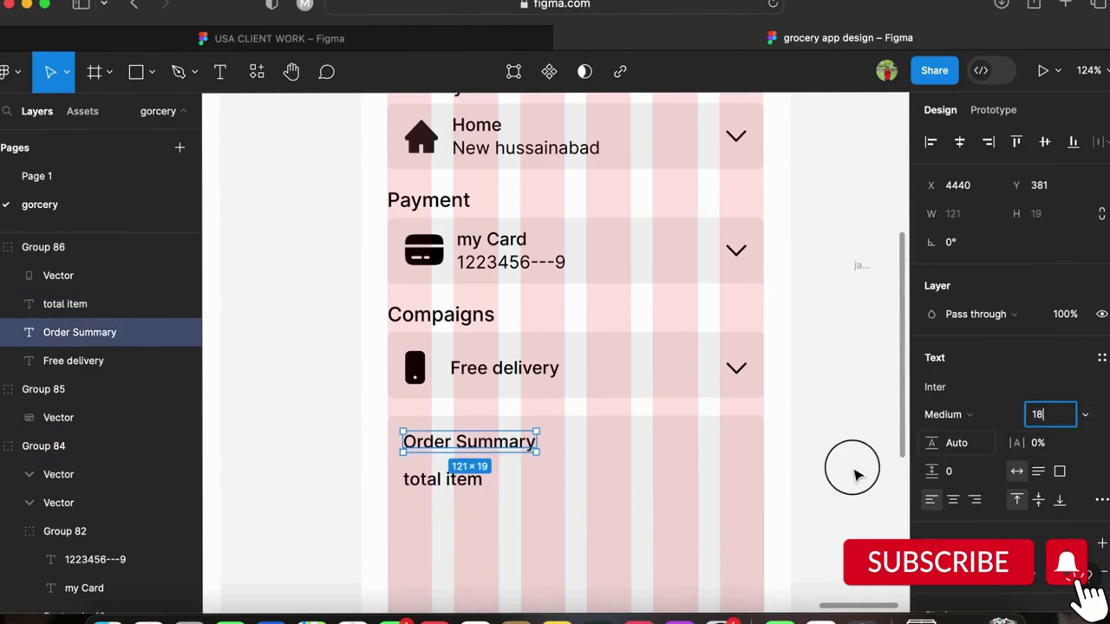
# Copy the total item label to the far end of its row at X 4742, change it to "2", and check its spacing.
pyautogui.click(468, 473)
pyautogui.doubleClick(463, 480)
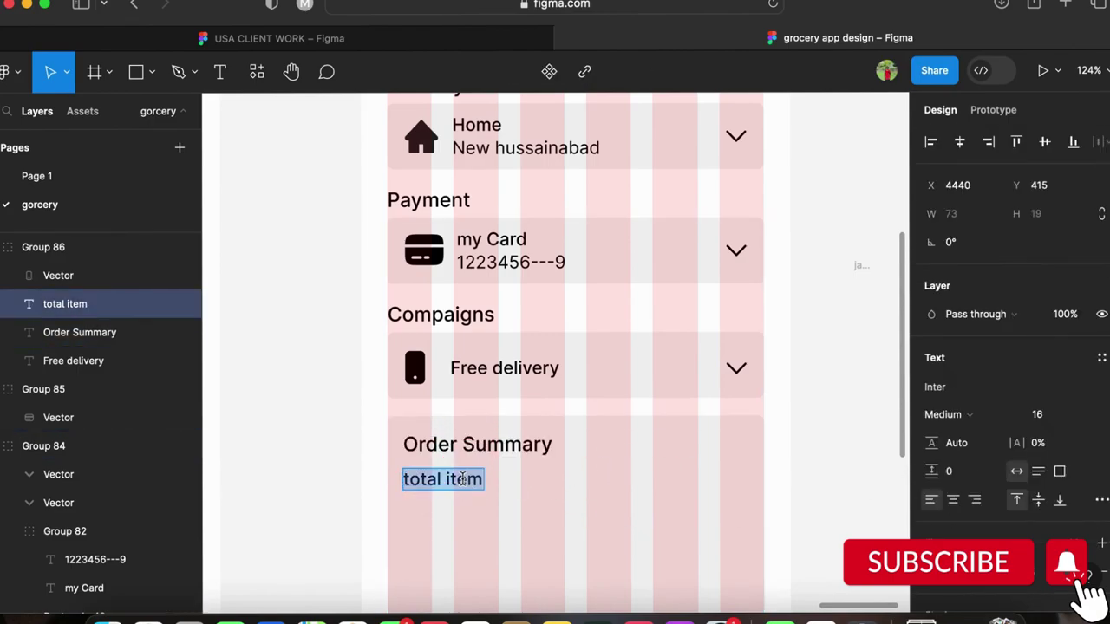
pyautogui.press('Escape')
pyautogui.moveTo(465, 485); pyautogui.dragTo(742, 488)
pyautogui.doubleClick(727, 489)
pyautogui.write('2')
pyautogui.press('Escape')
pyautogui.press('alt')
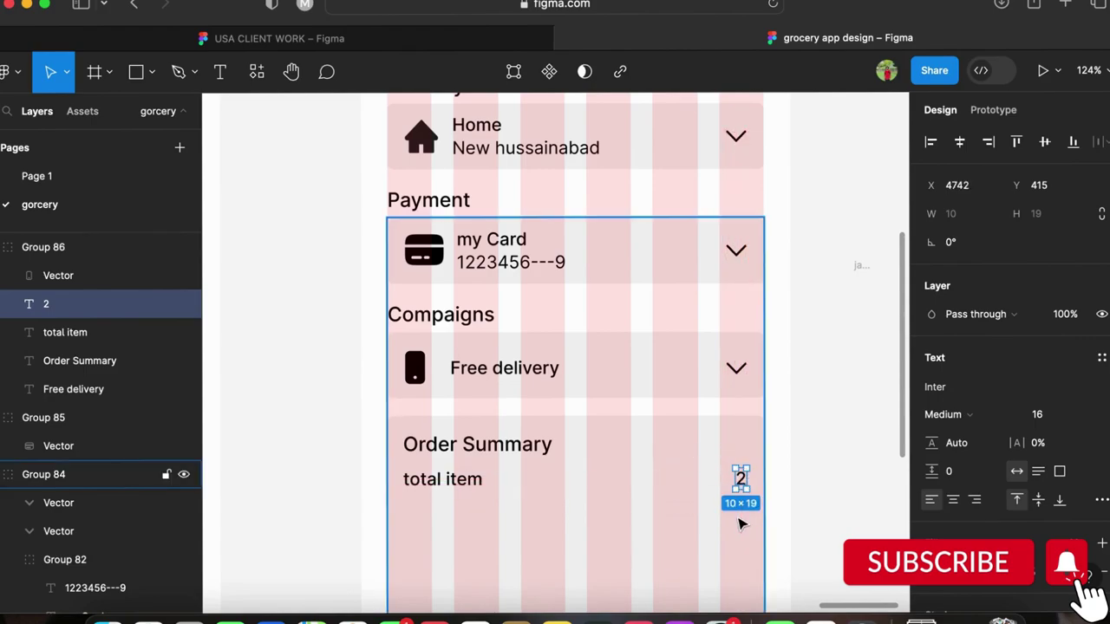
pyautogui.press('alt')
pyautogui.doubleClick(739, 373)
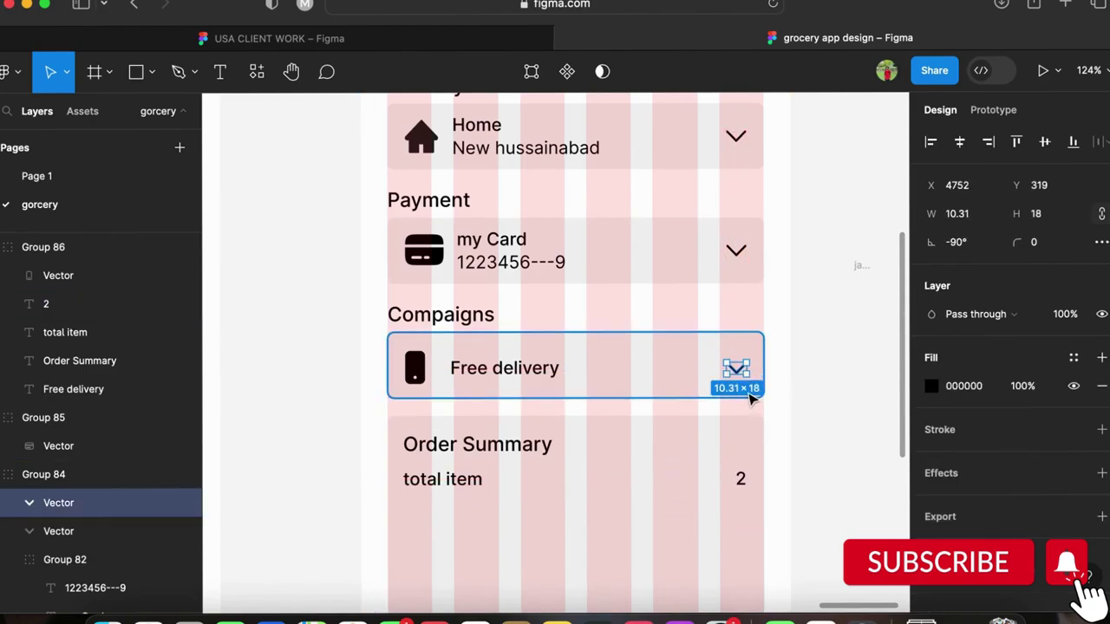
# Duplicate the total item row with its value below at Y 446 and reword the copied label to "total picking fee".
pyautogui.scroll(1, 750, 395)
pyautogui.scroll(3, 751, 394)
pyautogui.scroll(-5, 751, 392)
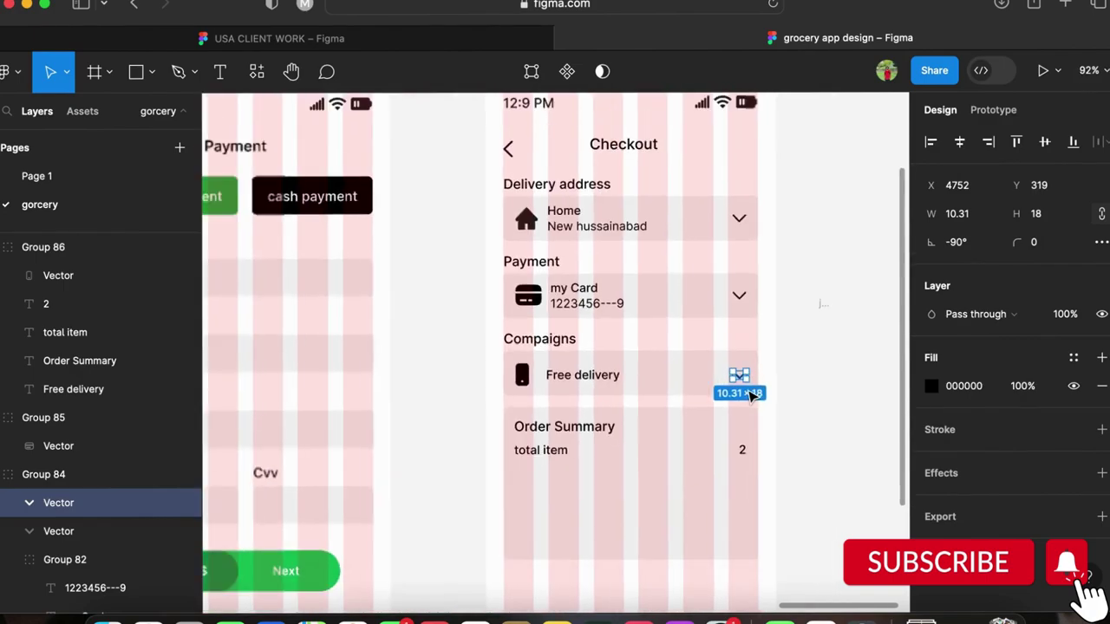
pyautogui.click(743, 452)
pyautogui.keyDown('shift'); pyautogui.click(532, 452); pyautogui.keyUp('shift')
pyautogui.moveTo(536, 452); pyautogui.dragTo(548, 474)
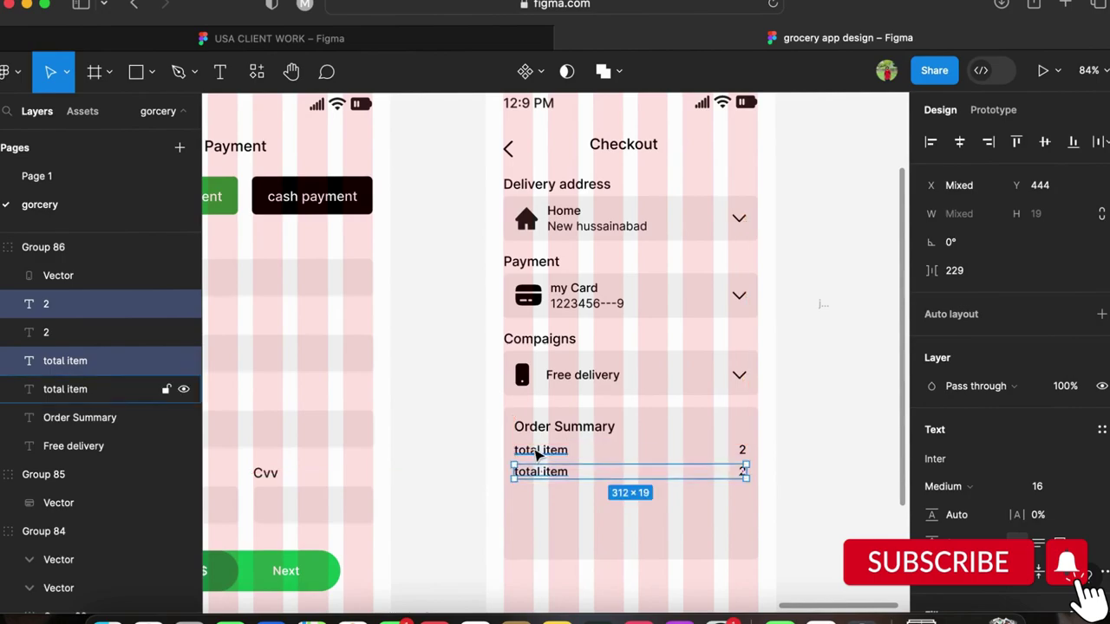
pyautogui.click(538, 473)
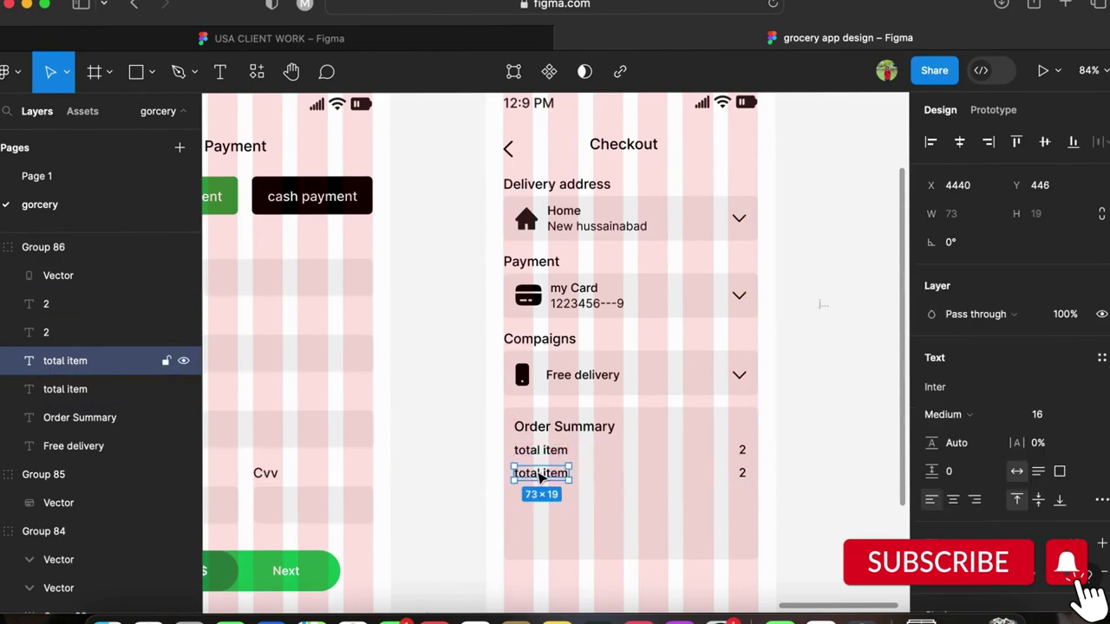
pyautogui.doubleClick(536, 472)
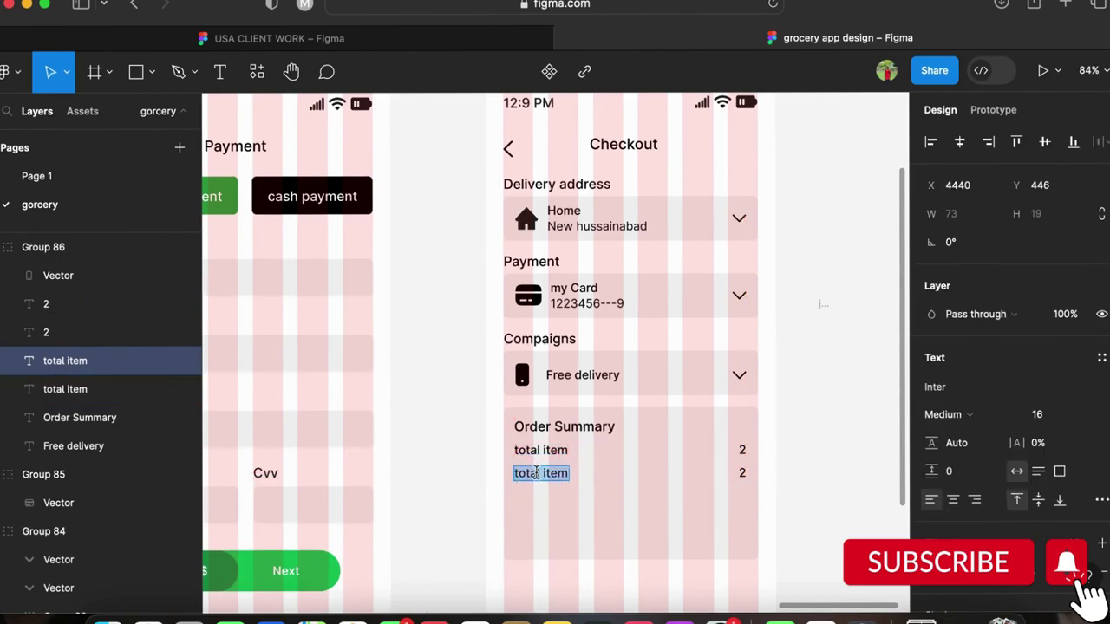
pyautogui.write('t')
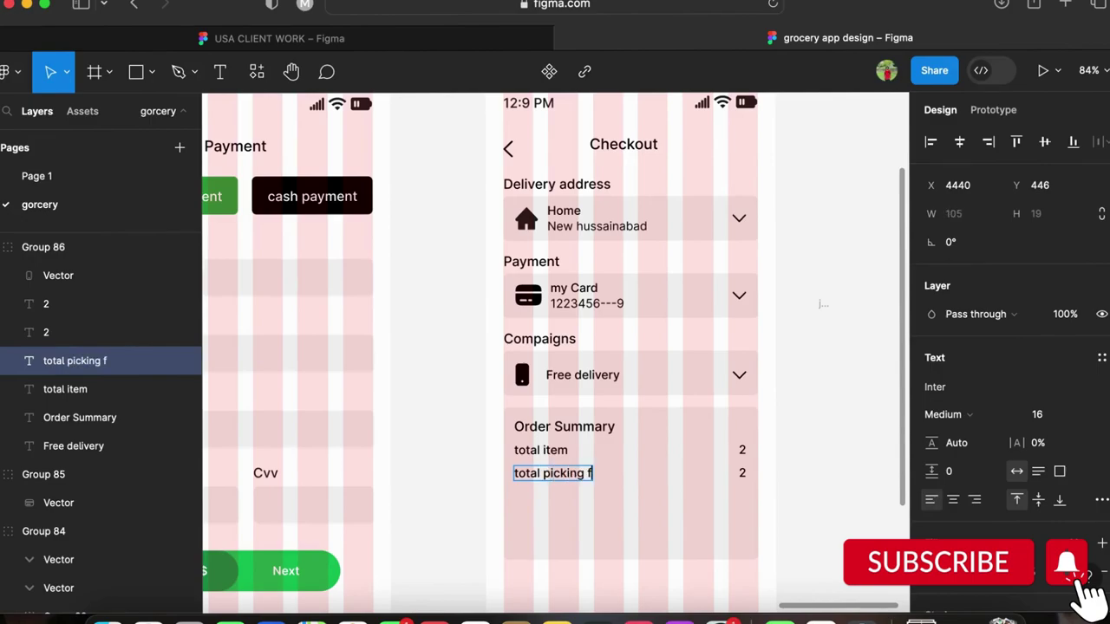
# Change the total picking fee value to "12$" and align it with the 2 above along their right edges.
pyautogui.click(742, 473)
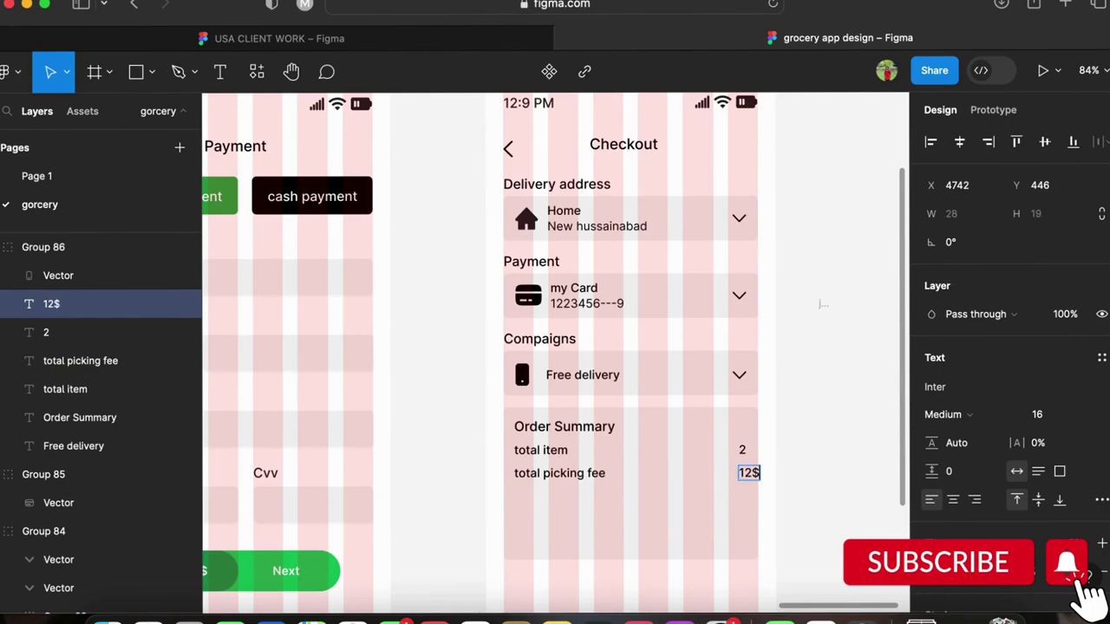
pyautogui.scroll(5, 771, 520)
pyautogui.moveTo(748, 454)
pyautogui.mouseDown()
pyautogui.moveTo(726, 460)
pyautogui.moveTo(736, 453)
pyautogui.mouseUp()
pyautogui.keyDown('shift'); pyautogui.click(734, 419); pyautogui.keyUp('shift')
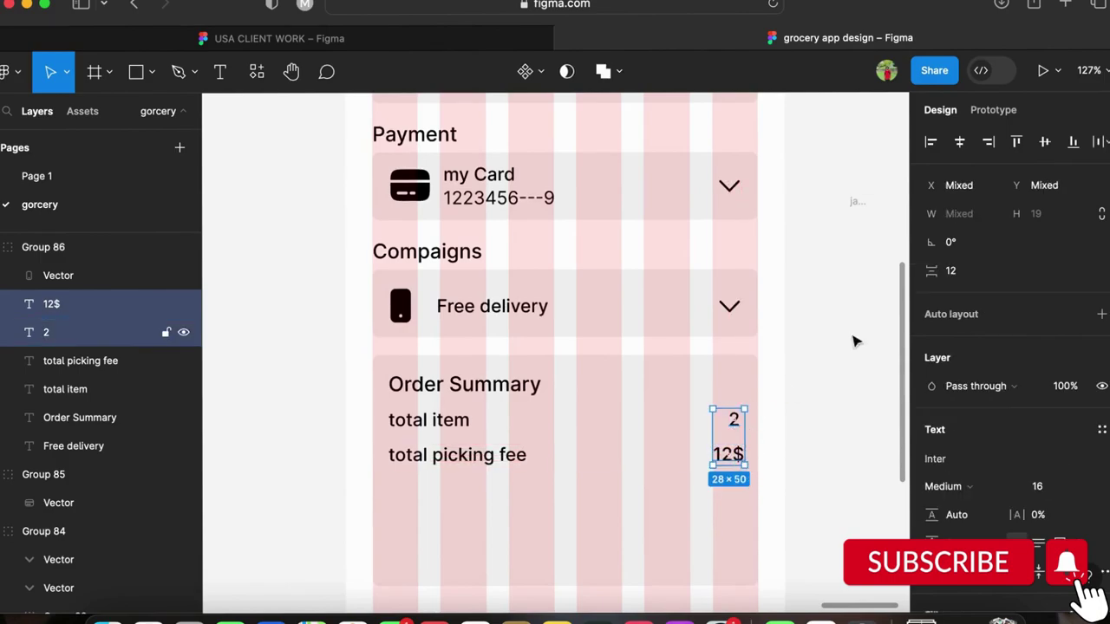
pyautogui.click(988, 143)
pyautogui.press('alt')
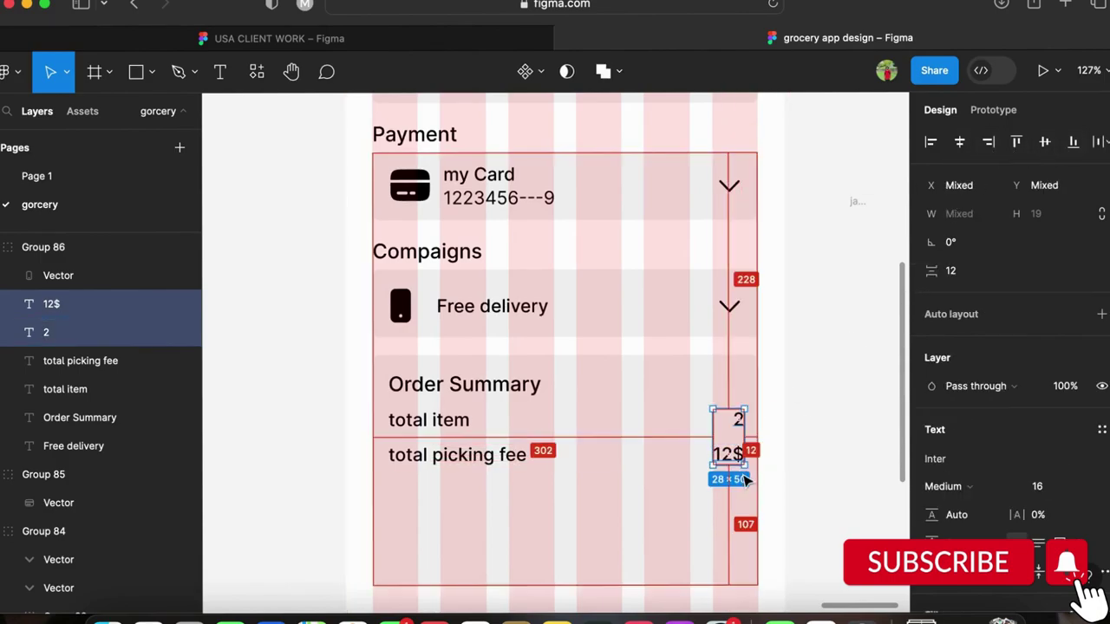
# Nudge the Order Summary, total item and total picking fee labels together to X 4442.
pyautogui.click(428, 454)
pyautogui.keyDown('shift'); pyautogui.click(409, 421); pyautogui.keyUp('shift')
pyautogui.keyDown('shift'); pyautogui.click(438, 390); pyautogui.keyUp('shift')
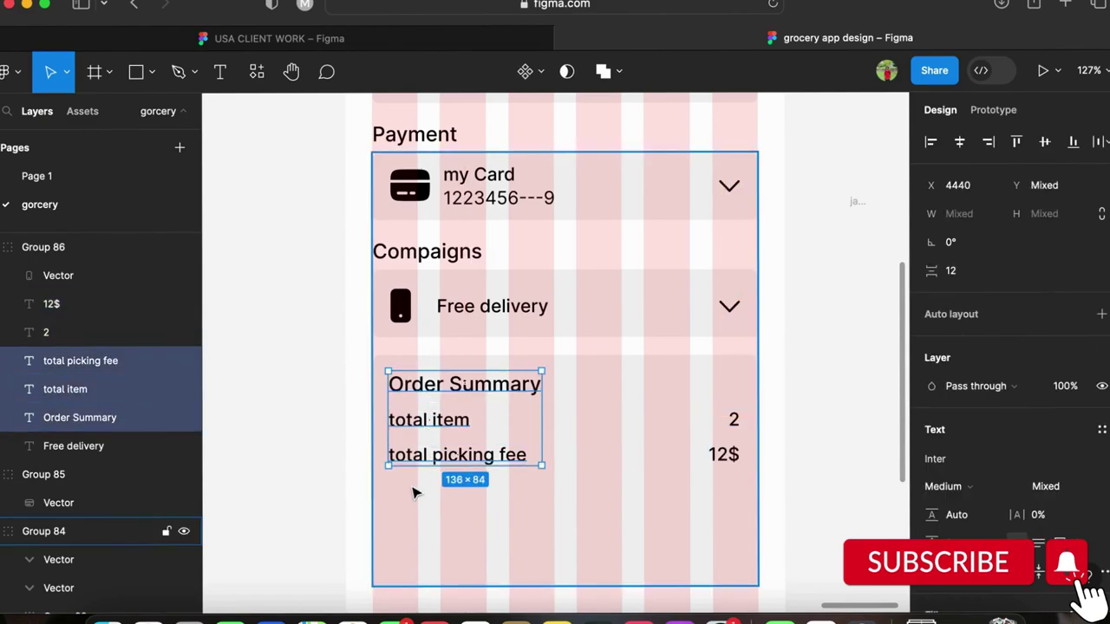
pyautogui.press('Right')
pyautogui.press('Right')
# Duplicate the total picking fee row below at Y 477 and change it to "total item fee" with the value "30$".
pyautogui.click(463, 456)
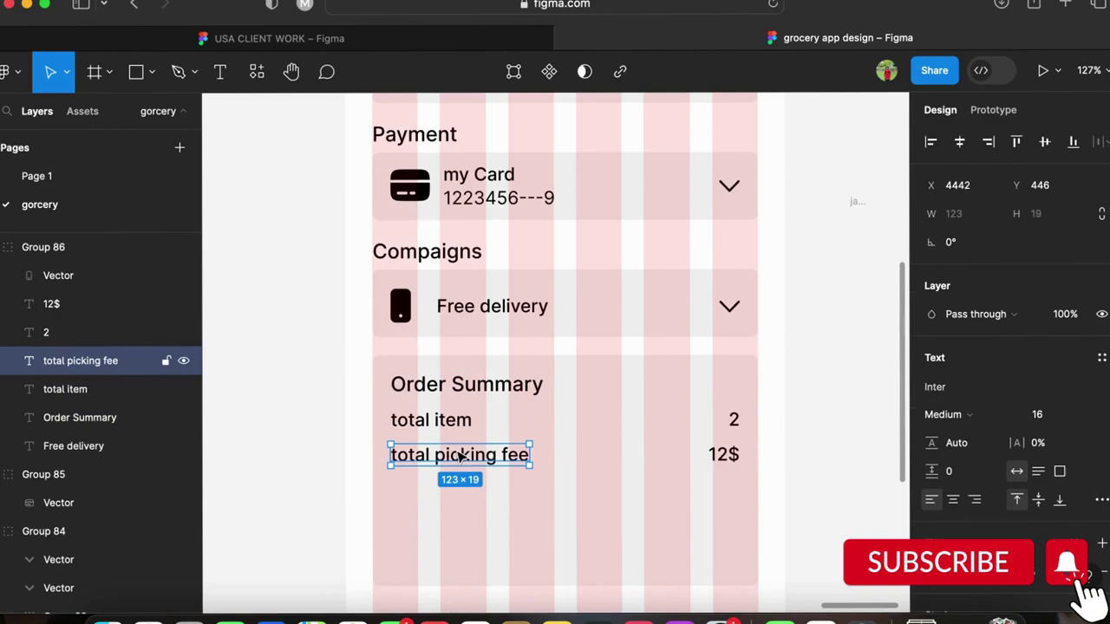
pyautogui.keyDown('shift'); pyautogui.click(716, 458); pyautogui.keyUp('shift')
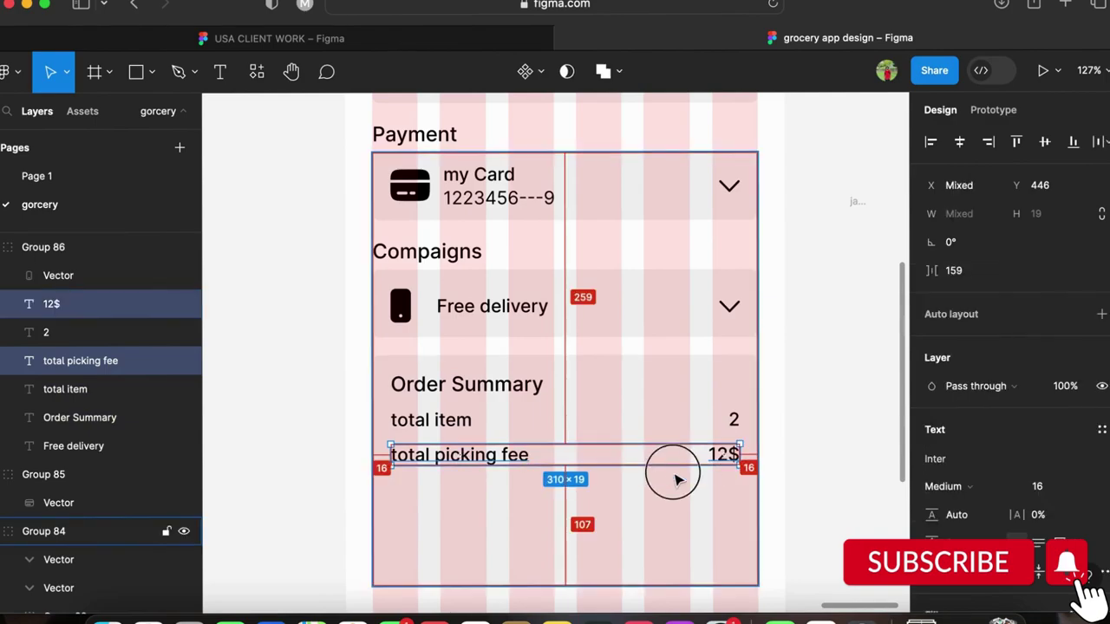
pyautogui.moveTo(678, 480); pyautogui.dragTo(677, 496)
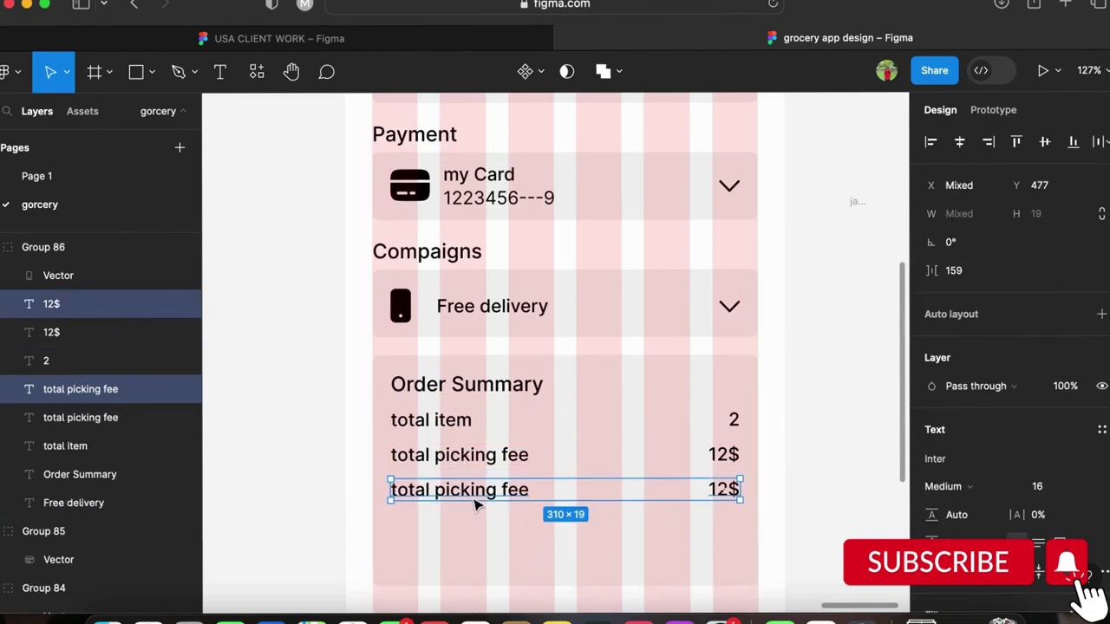
pyautogui.doubleClick(470, 490)
pyautogui.write('tot')
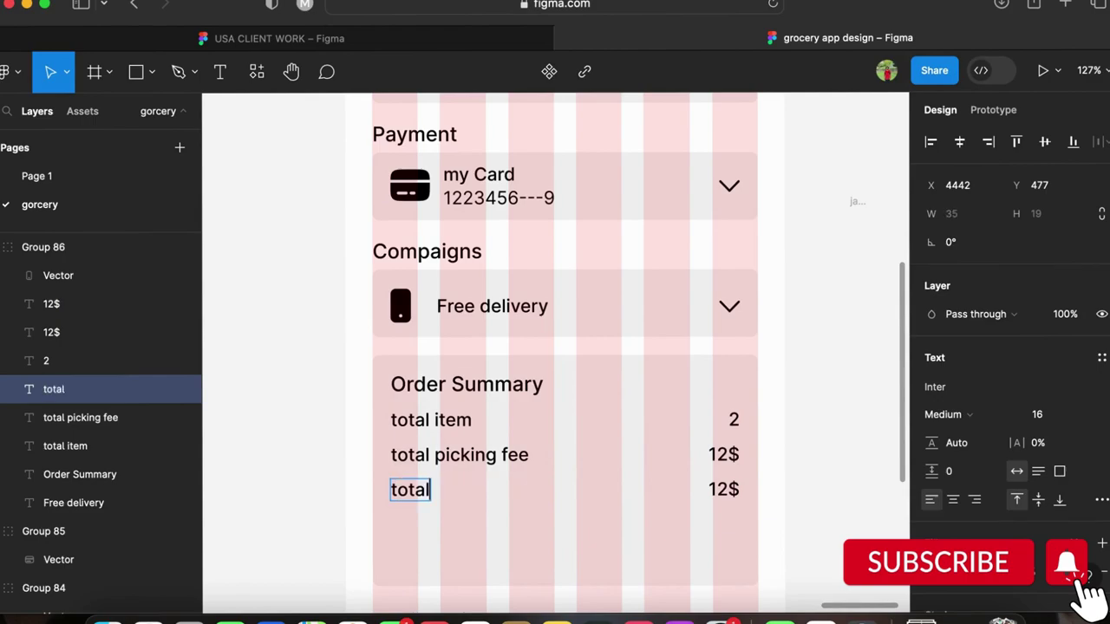
pyautogui.press('Escape')
pyautogui.doubleClick(728, 491)
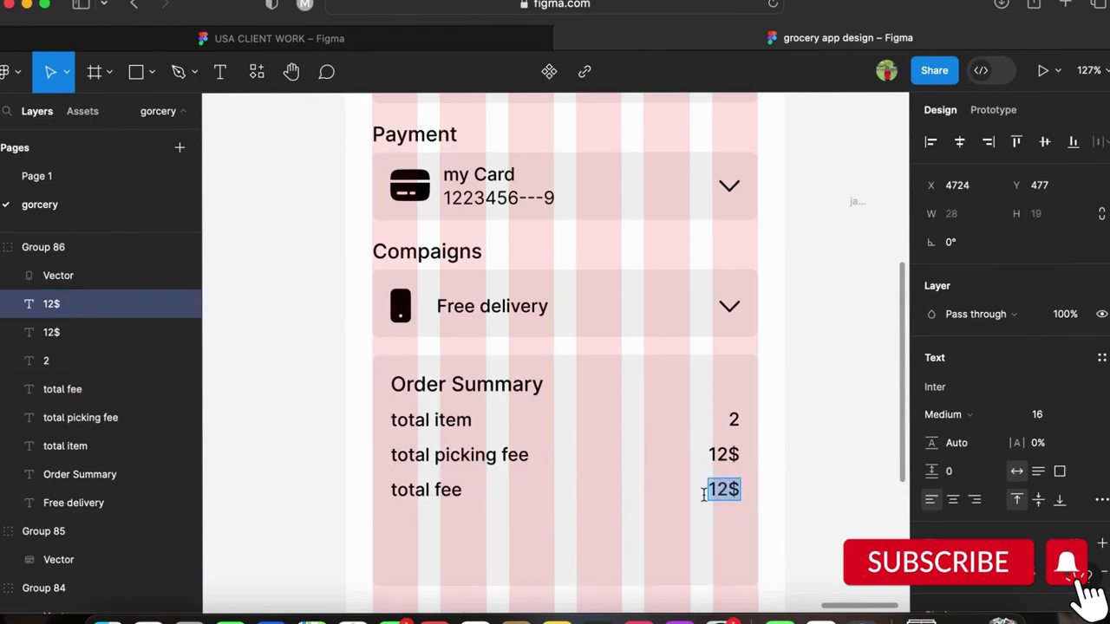
pyautogui.click(445, 494)
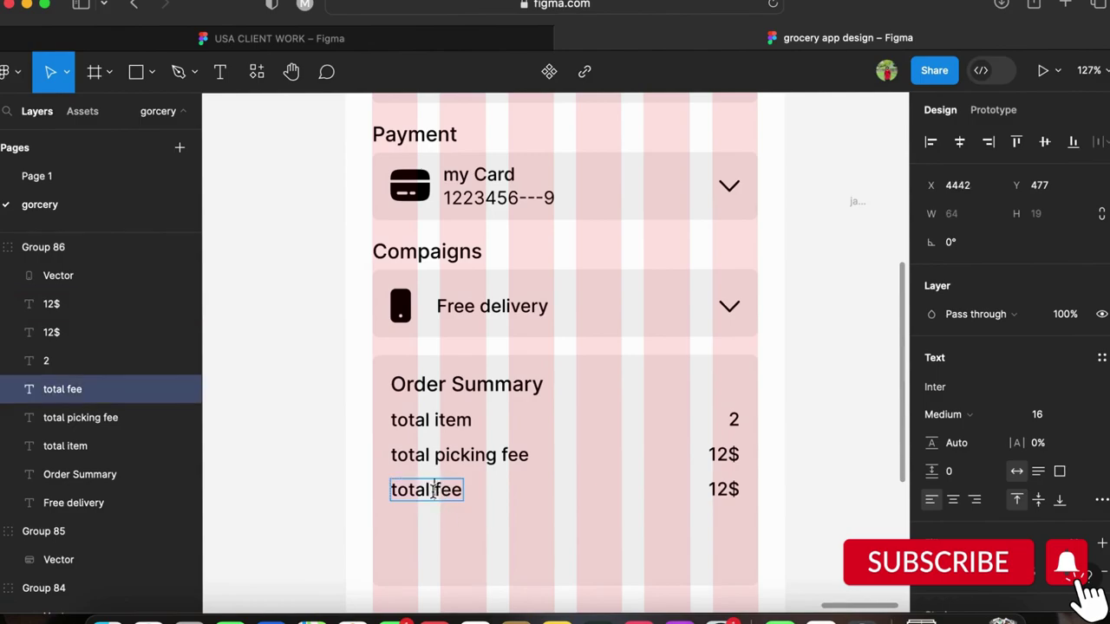
pyautogui.write('item')
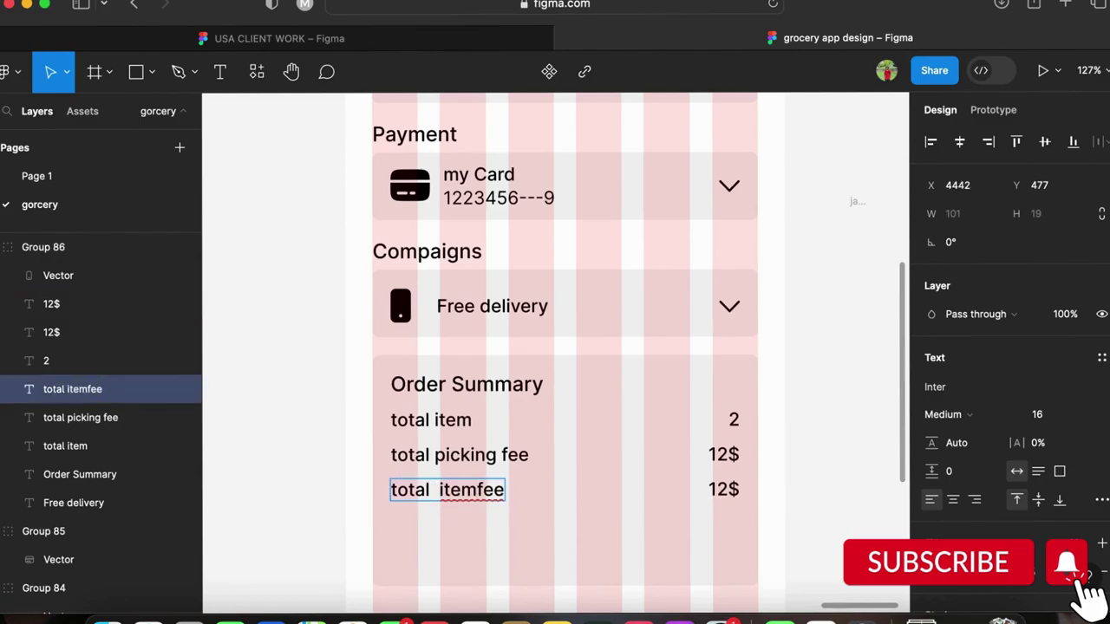
pyautogui.doubleClick(725, 491)
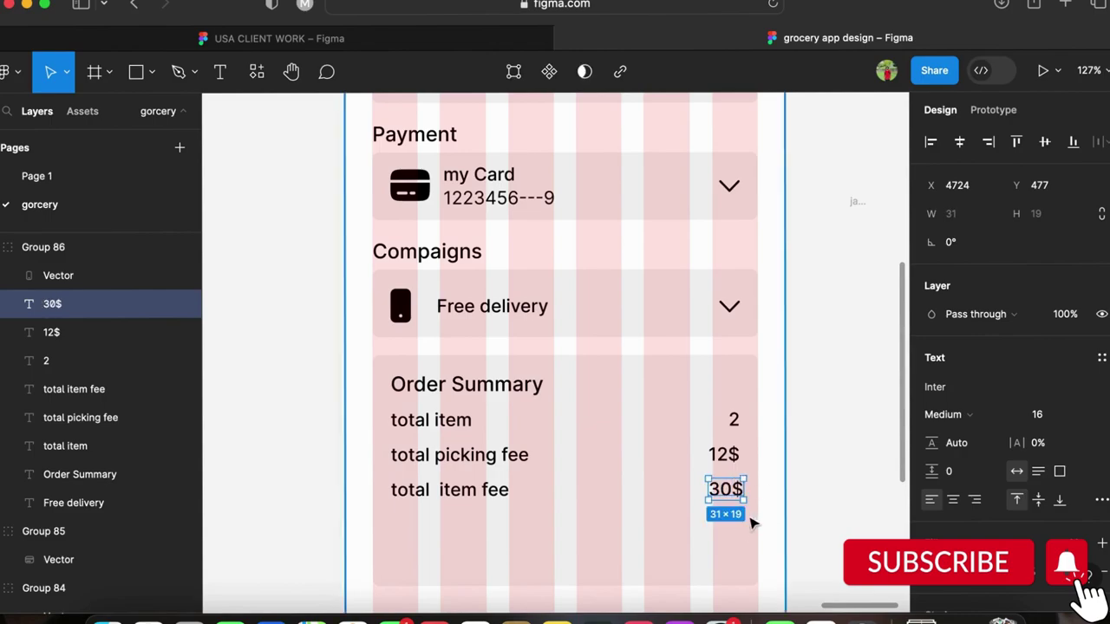
# Set the font weight of the total item, total picking fee and total item fee labels to Regular.
pyautogui.keyDown('shift'); pyautogui.click(508, 488); pyautogui.keyUp('shift')
pyautogui.click(487, 459)
pyautogui.click(459, 491)
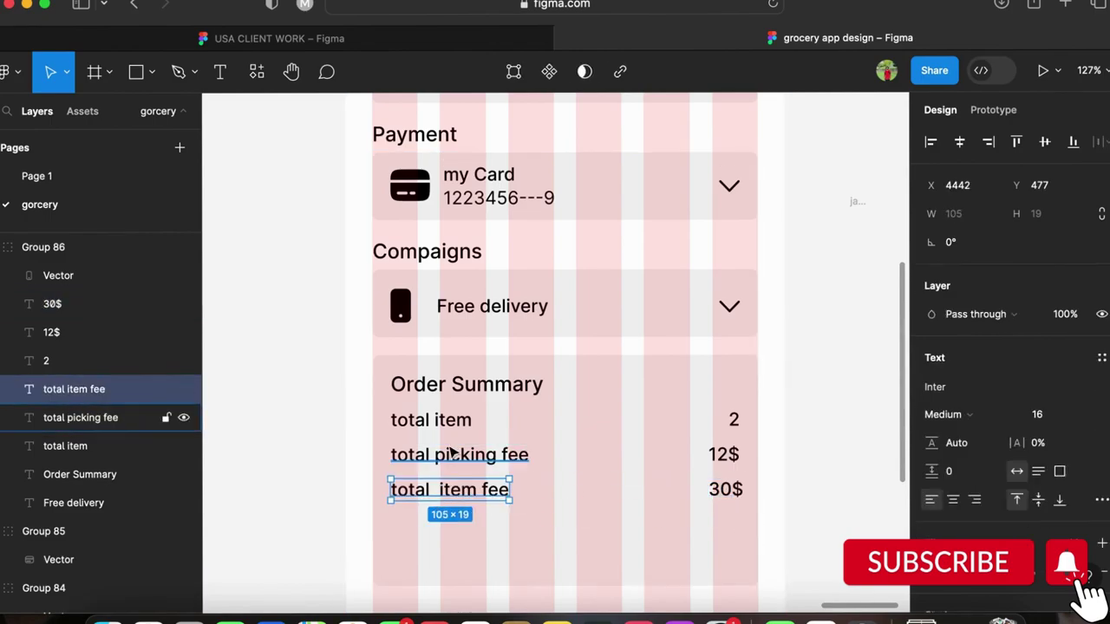
pyautogui.keyDown('shift'); pyautogui.click(408, 454); pyautogui.keyUp('shift')
pyautogui.keyDown('shift'); pyautogui.click(407, 420); pyautogui.keyUp('shift')
pyautogui.scroll(-2, 1060, 499)
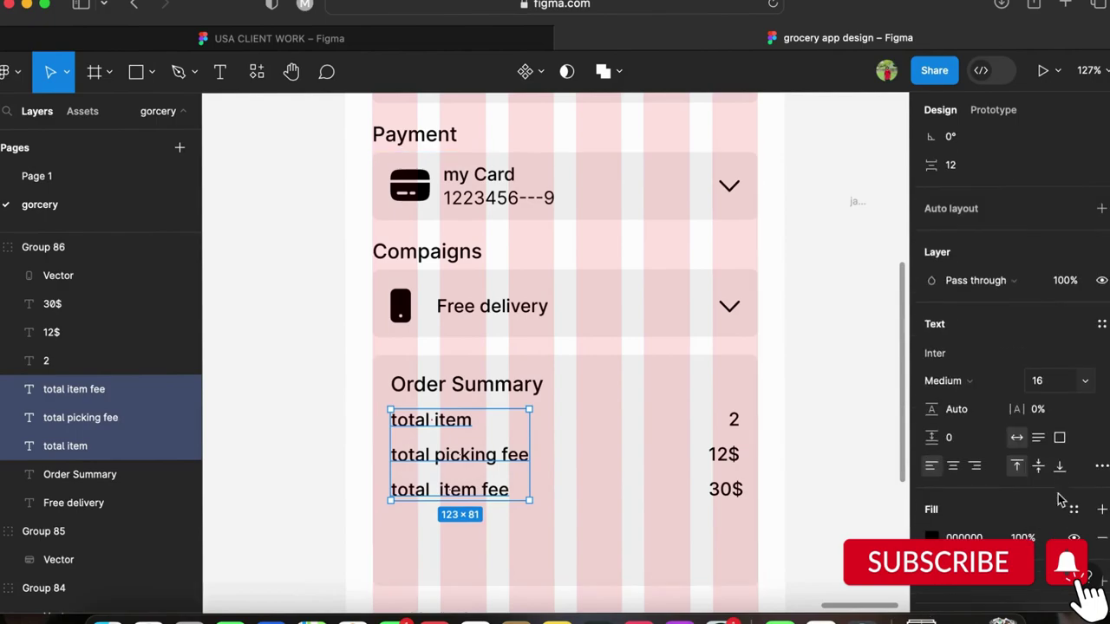
pyautogui.click(958, 390)
pyautogui.click(953, 369)
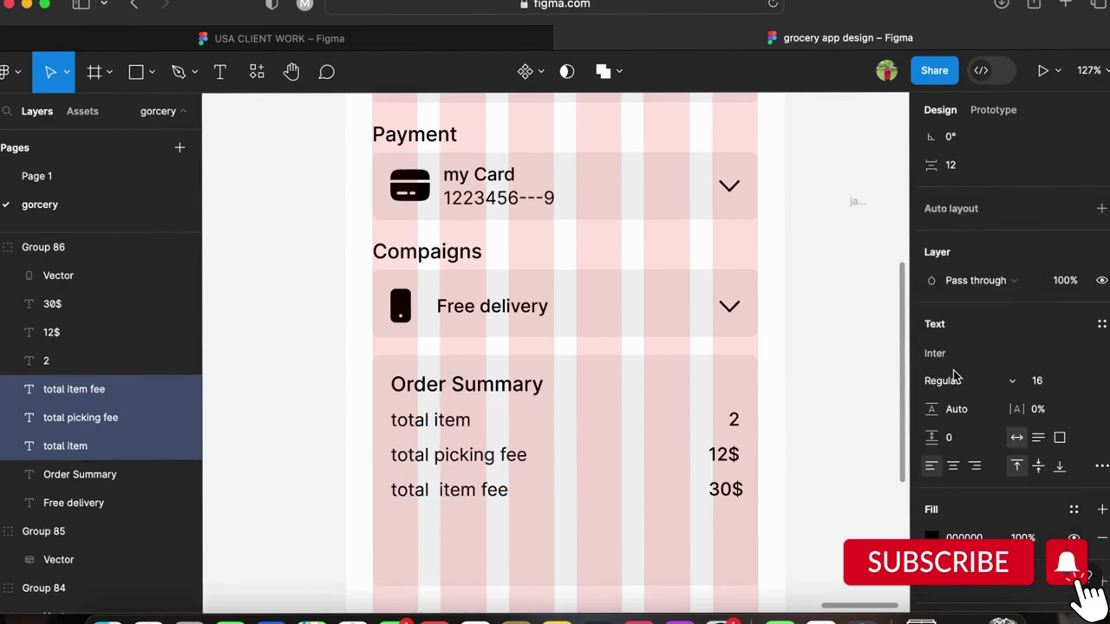
# Set the letter case of the total item, total picking fee and total item fee labels to Title Case.
pyautogui.click(1100, 466)
pyautogui.click(868, 420)
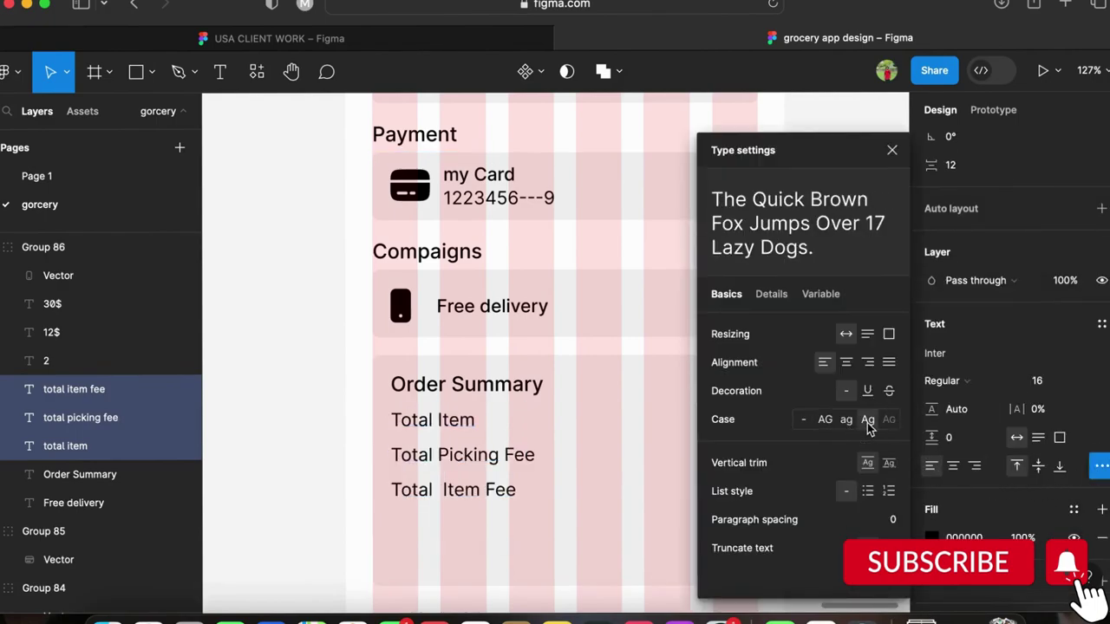
pyautogui.press('Escape')
pyautogui.click(829, 381)
# Draw a roughly horizontal line about 307 wide below the Total Item Fee row in the Order Summary box, starting at X 4442.
pyautogui.scroll(-2, 830, 381)
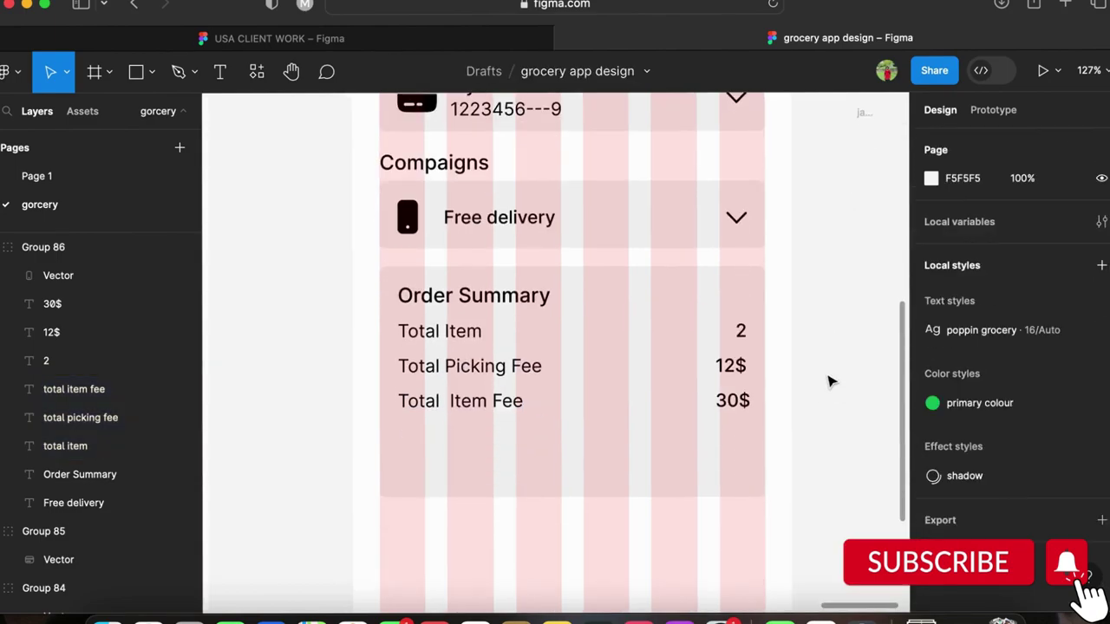
pyautogui.click(154, 71)
pyautogui.click(149, 137)
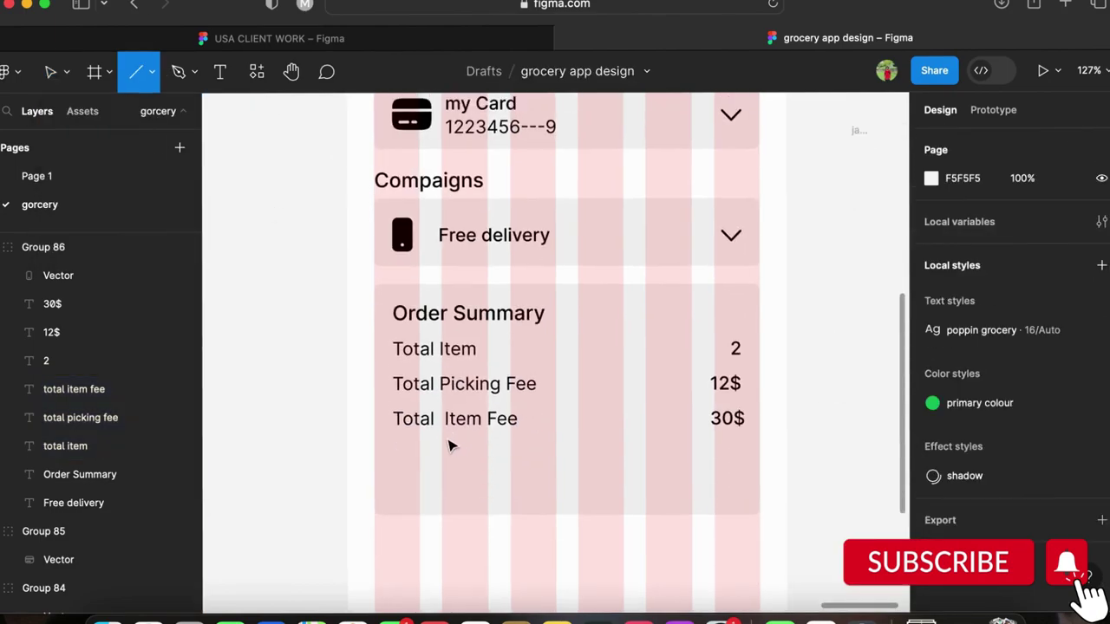
pyautogui.moveTo(401, 444); pyautogui.dragTo(749, 452)
pyautogui.moveTo(660, 448); pyautogui.dragTo(652, 450)
pyautogui.press('super+z')
pyautogui.press('super+z')
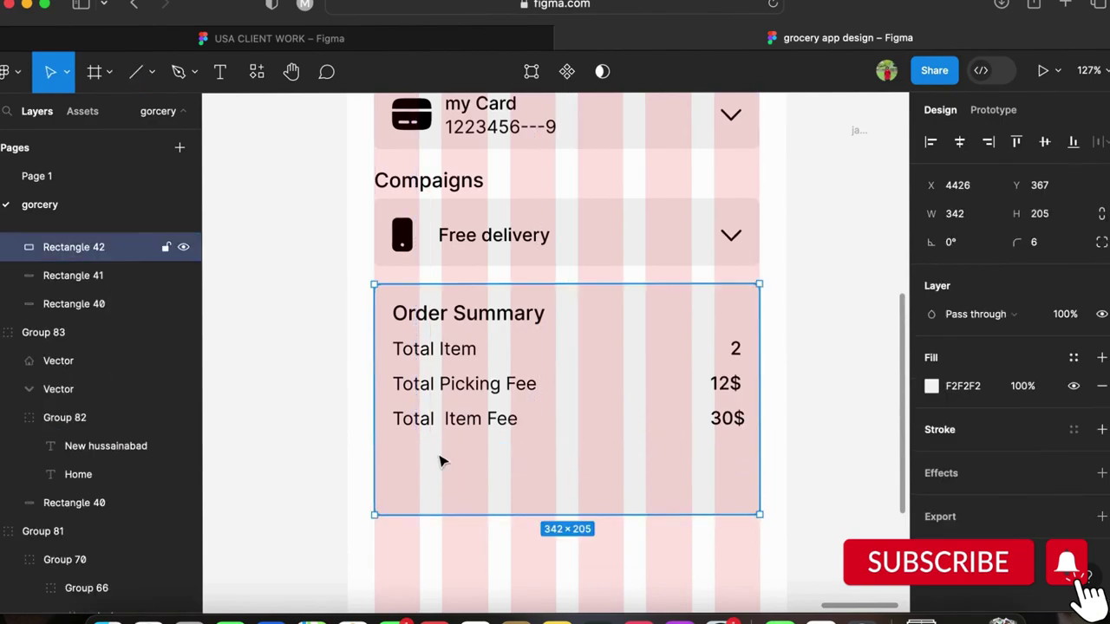
pyautogui.scroll(3, 440, 460)
pyautogui.press('super+shift+z')
pyautogui.press('Delete')
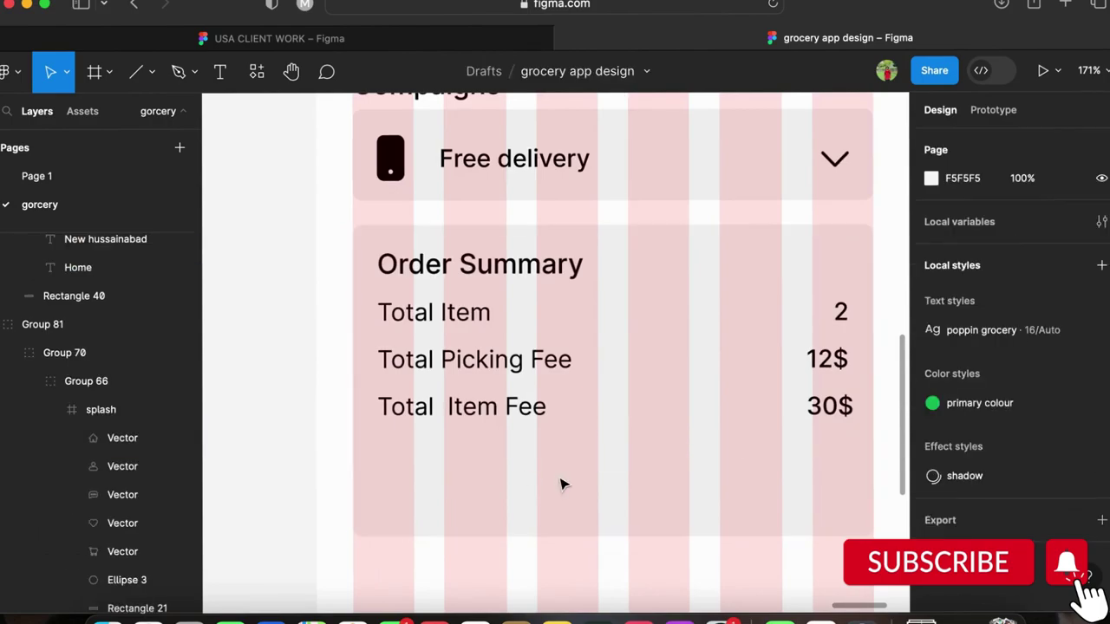
pyautogui.hotkey('ctrl', 'z')
pyautogui.moveTo(504, 452); pyautogui.dragTo(484, 453)
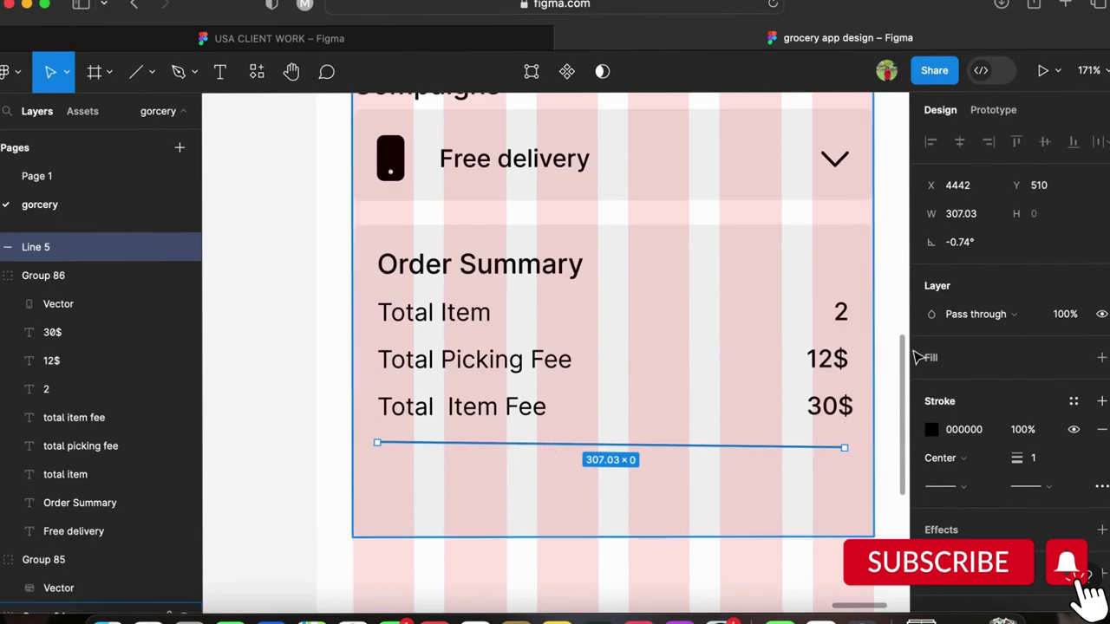
# Set the line's rotation to 0° and extend its right end to the Order Summary box's right edge, for a width of 326.
pyautogui.write('0')
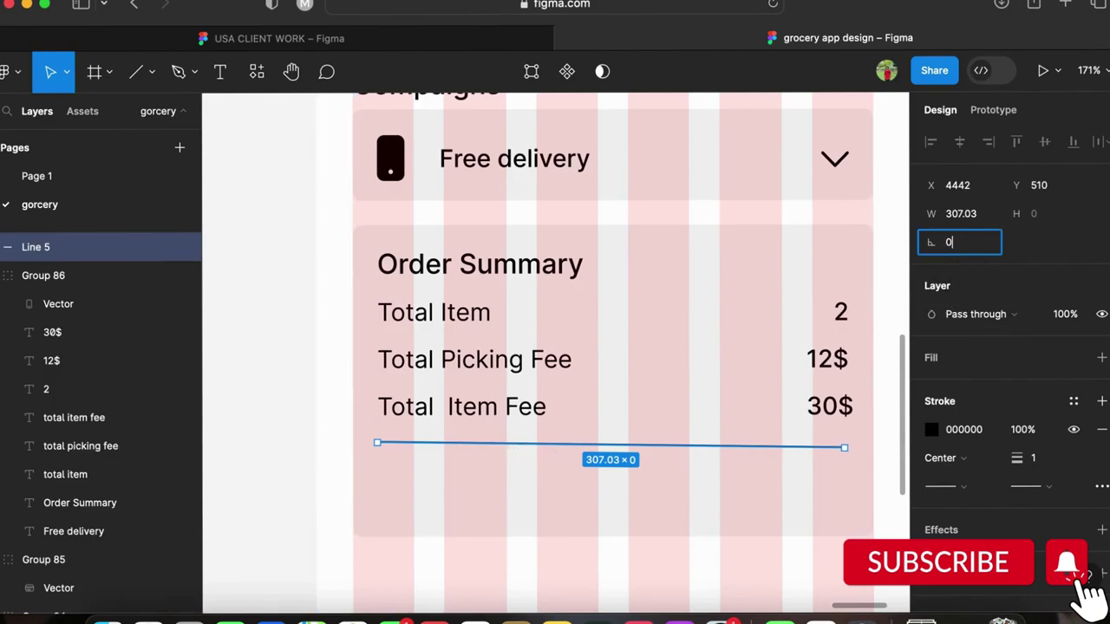
pyautogui.click(788, 505)
pyautogui.click(846, 445)
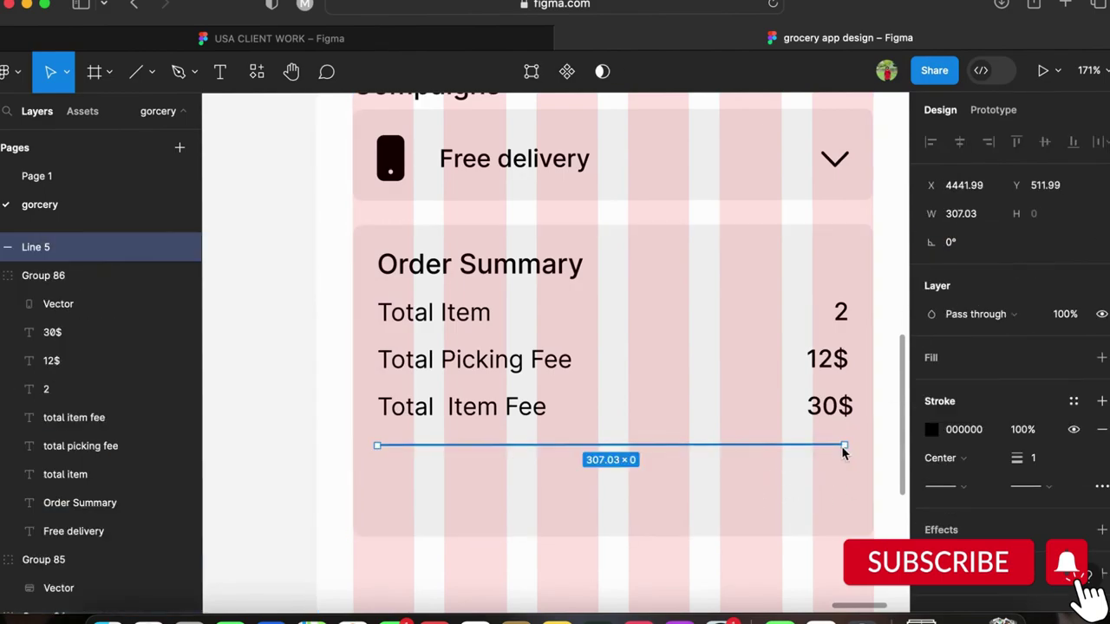
pyautogui.scroll(3, 843, 451)
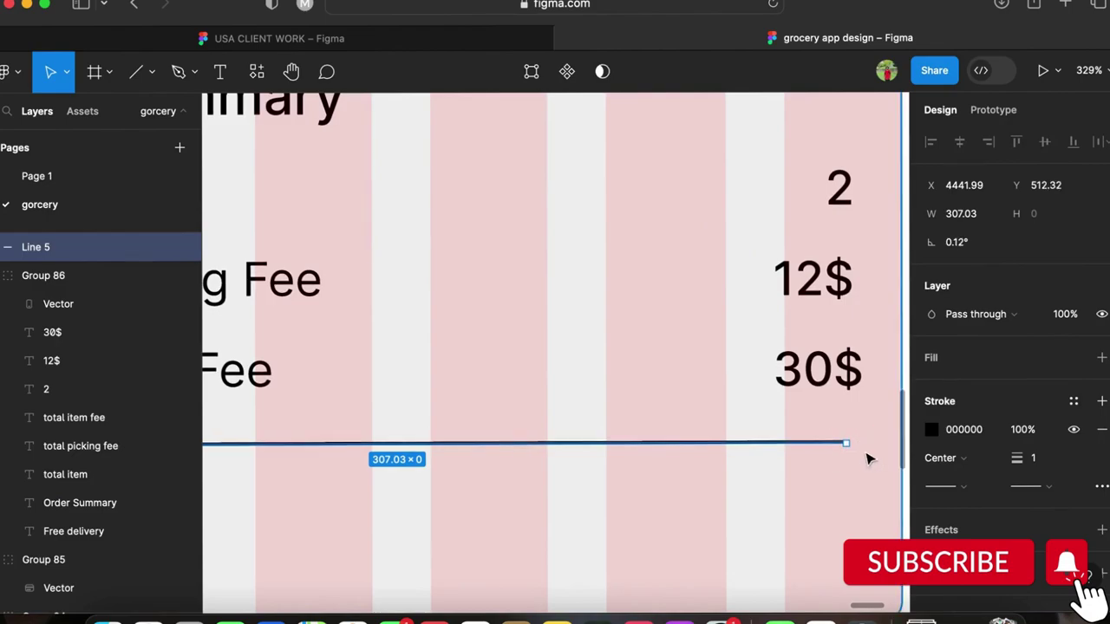
pyautogui.moveTo(848, 445); pyautogui.dragTo(894, 446)
pyautogui.hscroll(2, 877, 456)
pyautogui.scroll(5, 784, 452)
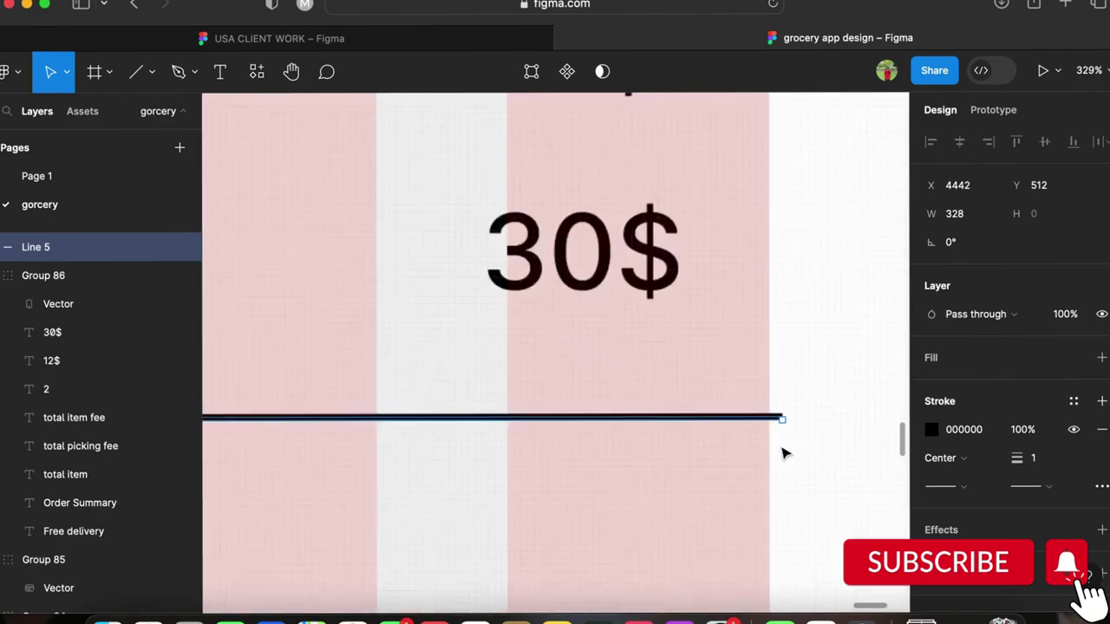
pyautogui.moveTo(787, 401); pyautogui.dragTo(768, 403)
pyautogui.scroll(-15, 768, 402)
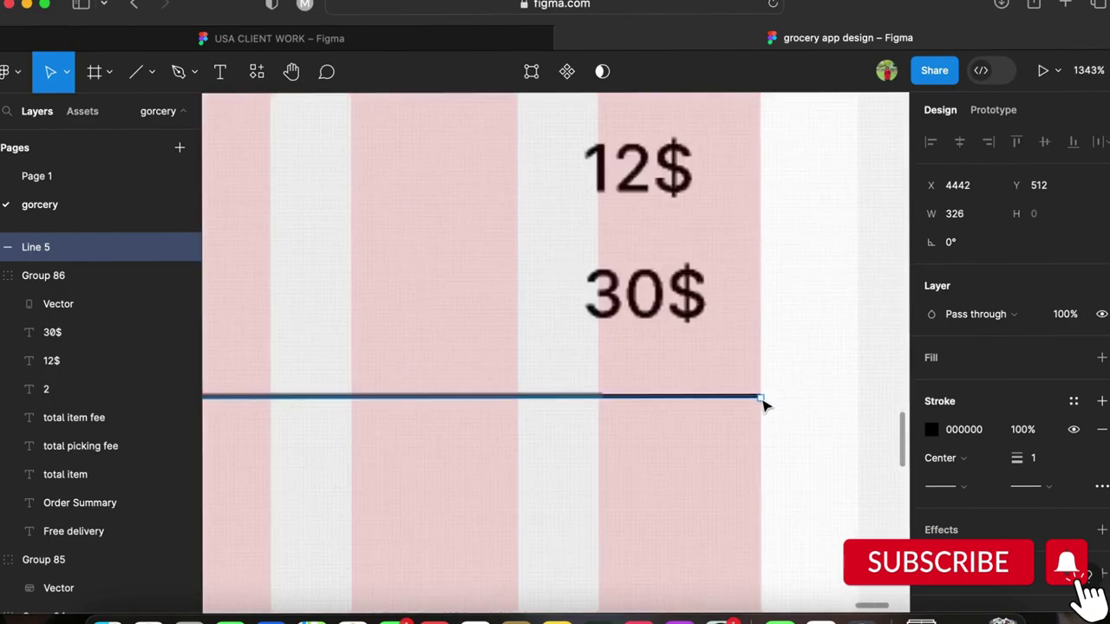
# Extend the line's left end to the Order Summary box's left edge at X 4426, making it 342 wide.
pyautogui.hscroll(-3, 338, 421)
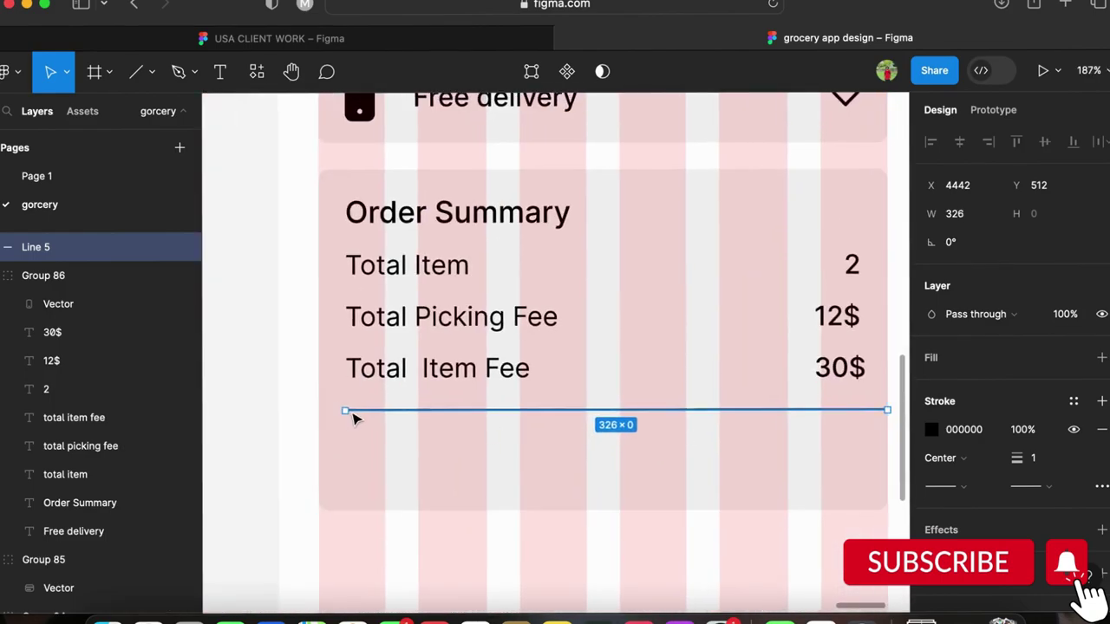
pyautogui.scroll(5, 359, 413)
pyautogui.moveTo(362, 405); pyautogui.dragTo(273, 399)
pyautogui.scroll(5, 293, 408)
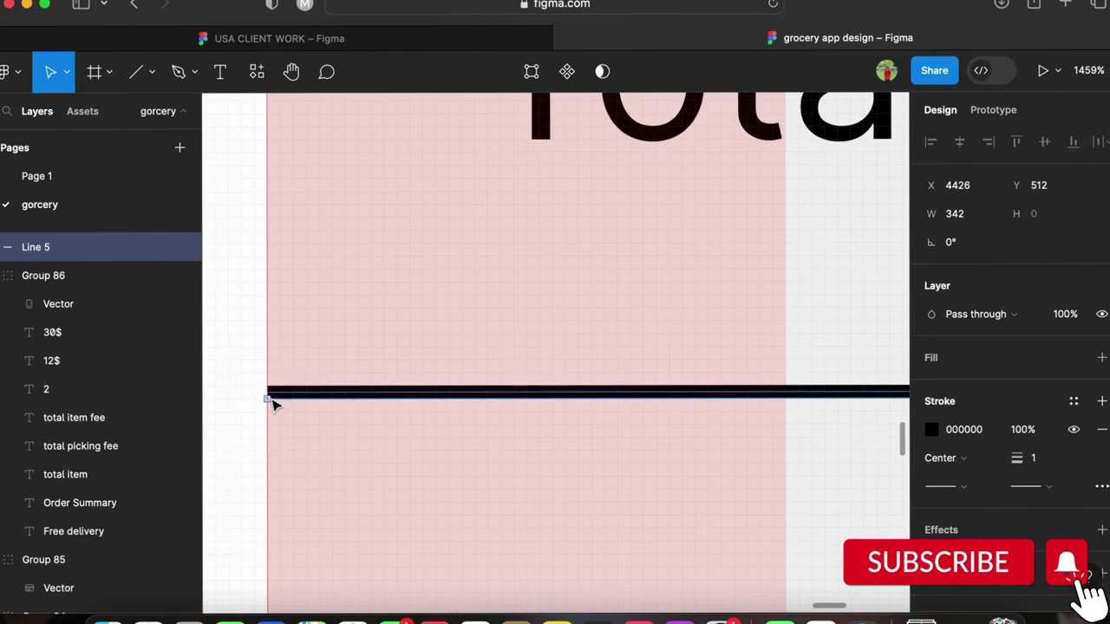
pyautogui.scroll(-10, 272, 398)
# Check the line's distance from the fee rows and nudge it up to Y 508, leaving a 12 px gap.
pyautogui.press('alt')
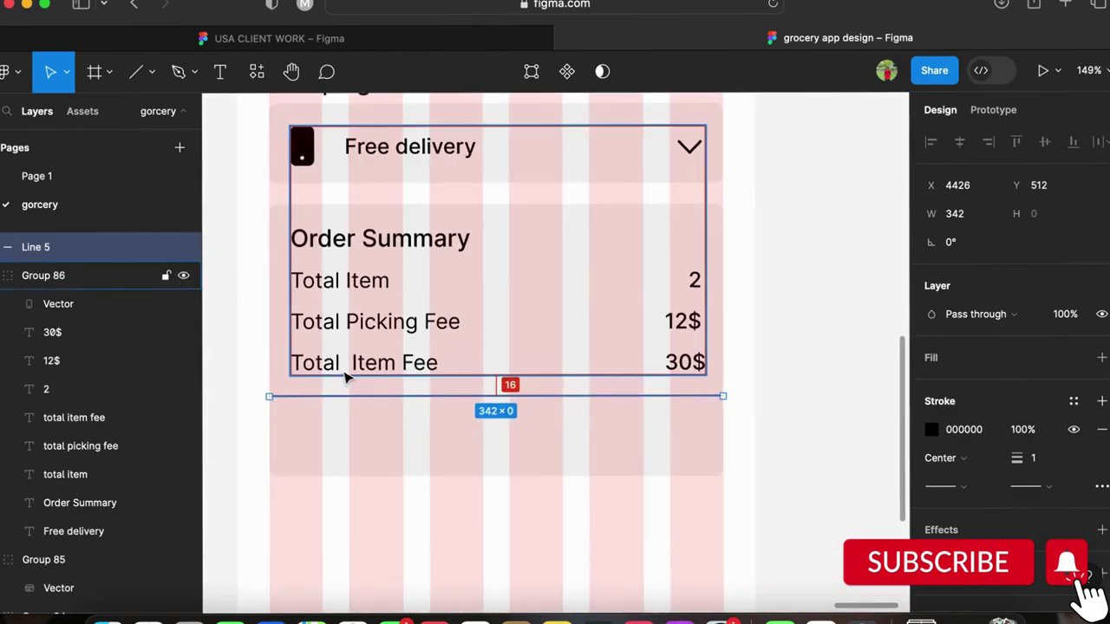
pyautogui.press('Up')
pyautogui.press('Up')
pyautogui.press('Down')
pyautogui.press('Down')
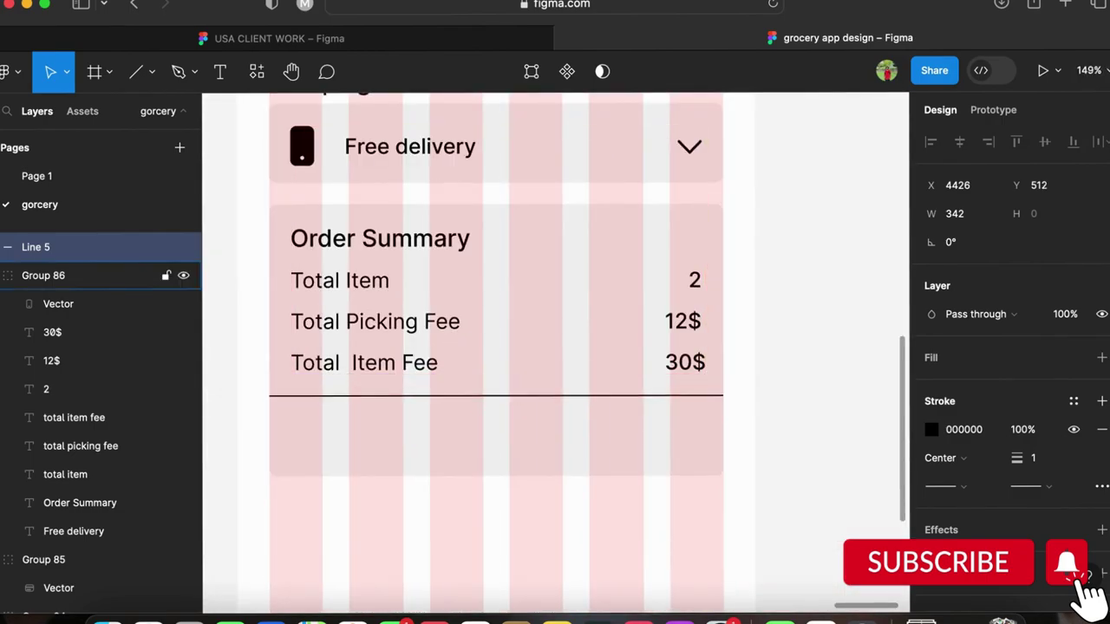
pyautogui.press('Up')
pyautogui.press('Up')
pyautogui.press('Up')
pyautogui.press('Up')
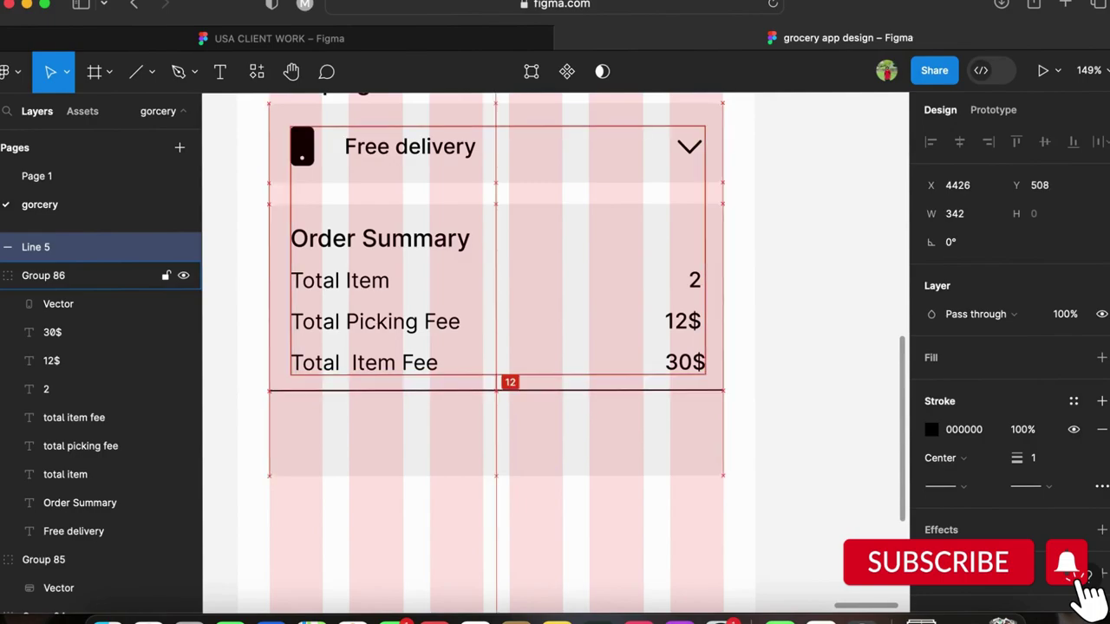
# Duplicate the Total Item Fee label below the line and change its text to "Totall".
pyautogui.keyDown('alt'); pyautogui.moveTo(342, 365); pyautogui.dragTo(341, 419); pyautogui.keyUp('alt')
pyautogui.doubleClick(340, 418)
pyautogui.write('All')
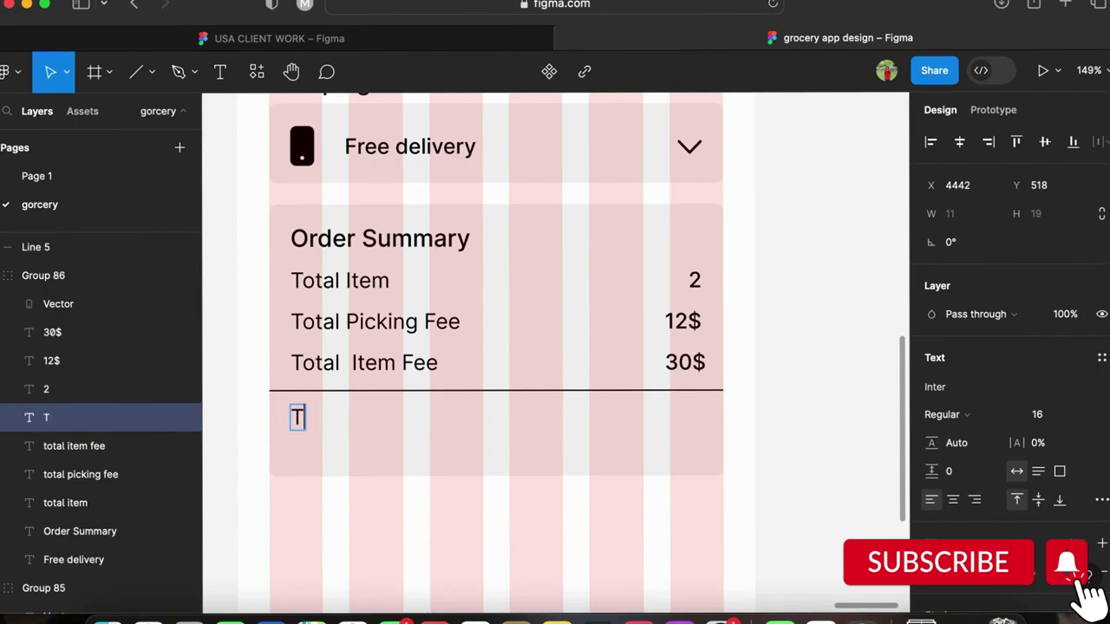
pyautogui.press('Escape')
# Set the Totall label's font weight to Medium and open a copy, placed under the 30$ value at X 4710, Y 522, for text editing.
pyautogui.moveTo(317, 416); pyautogui.dragTo(683, 423)
pyautogui.click(960, 423)
pyautogui.click(961, 434)
pyautogui.press('Down')
pyautogui.press('Down')
pyautogui.press('Return')
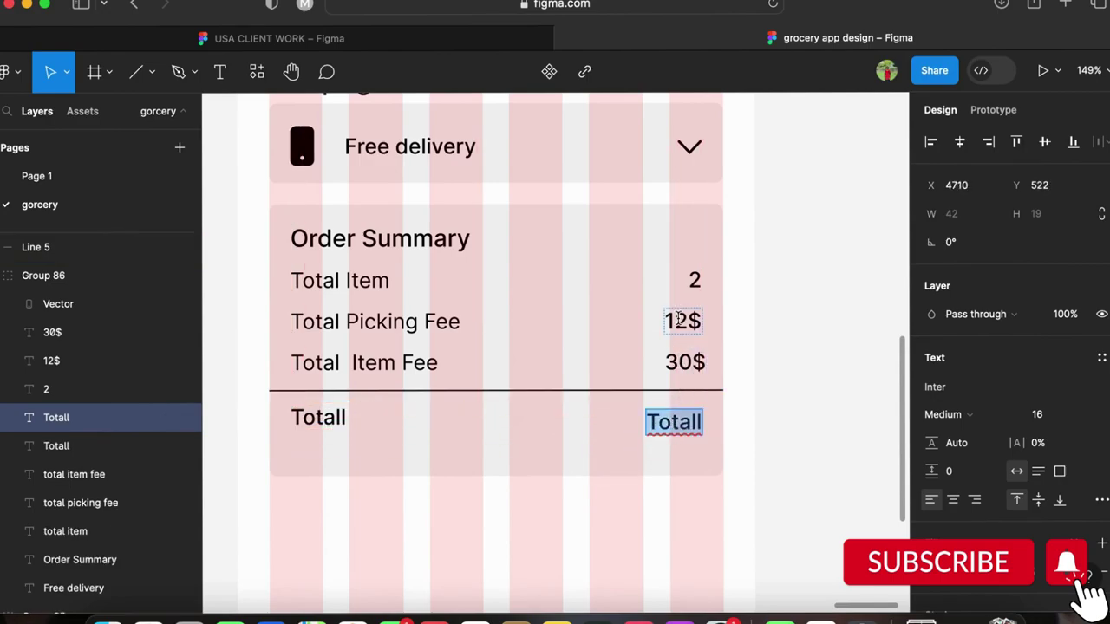
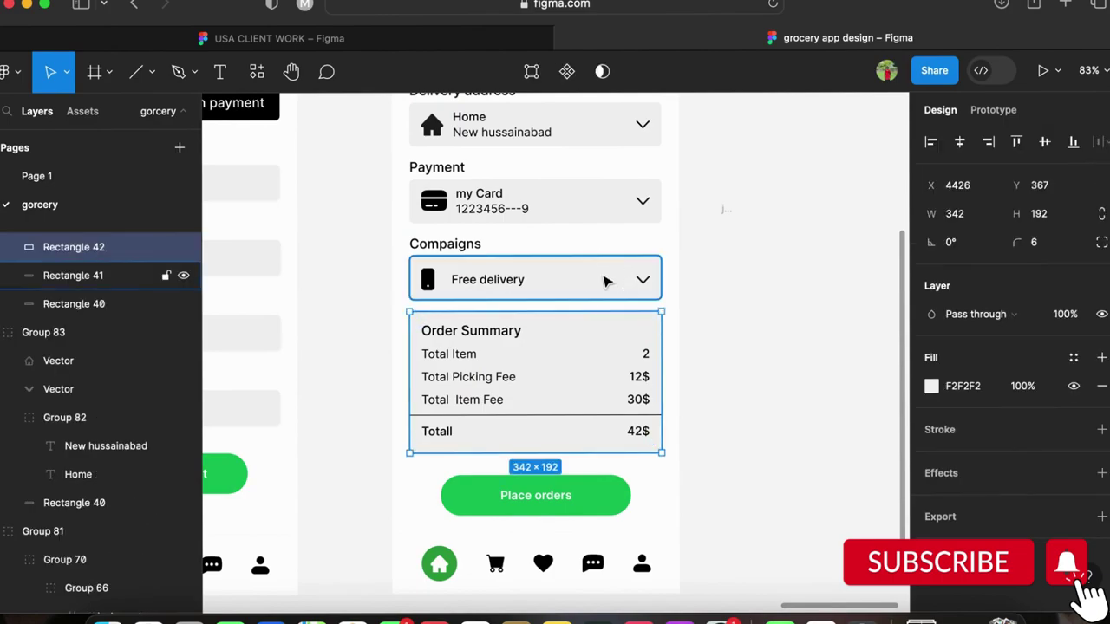
# Apply the saved shadow effect style to the Delivery address, Payment, Compaigns and Order Summary boxes together.
pyautogui.keyDown('shift'); pyautogui.click(612, 223); pyautogui.keyUp('shift')
pyautogui.keyDown('shift'); pyautogui.click(619, 139); pyautogui.keyUp('shift')
pyautogui.scroll(2, 621, 142)
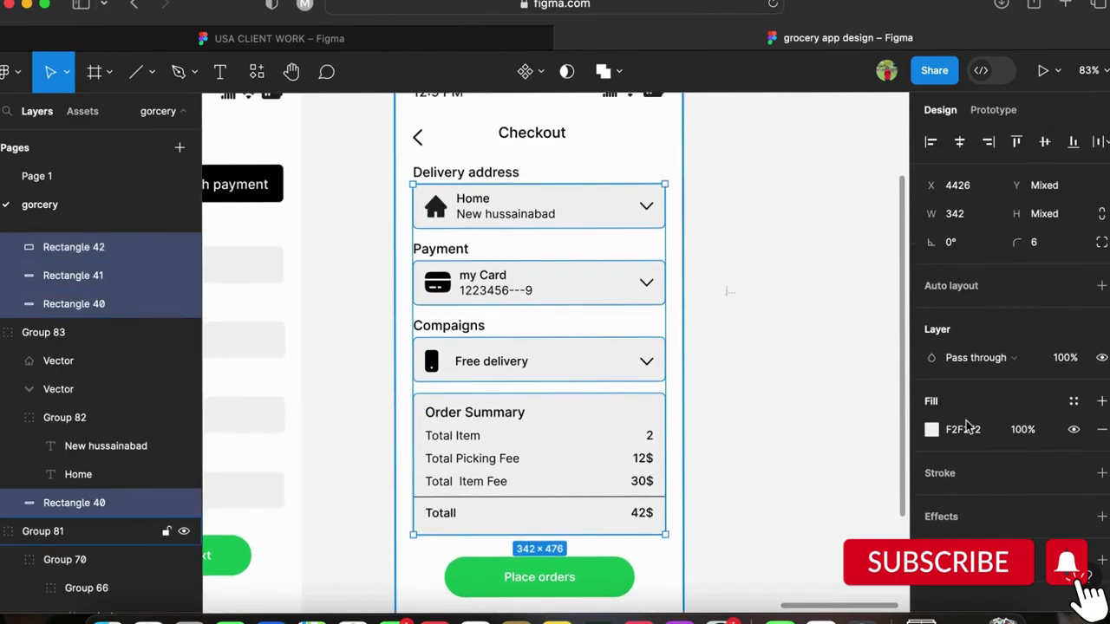
pyautogui.click(1100, 517)
pyautogui.click(1073, 517)
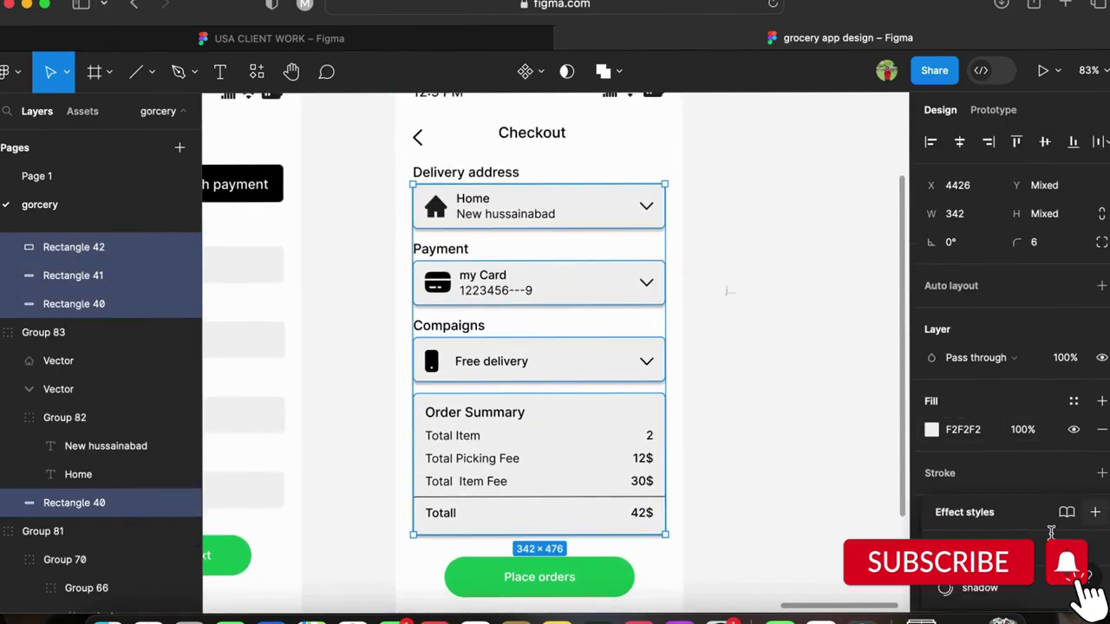
pyautogui.click(1003, 593)
pyautogui.click(826, 476)
pyautogui.scroll(-2, 825, 476)
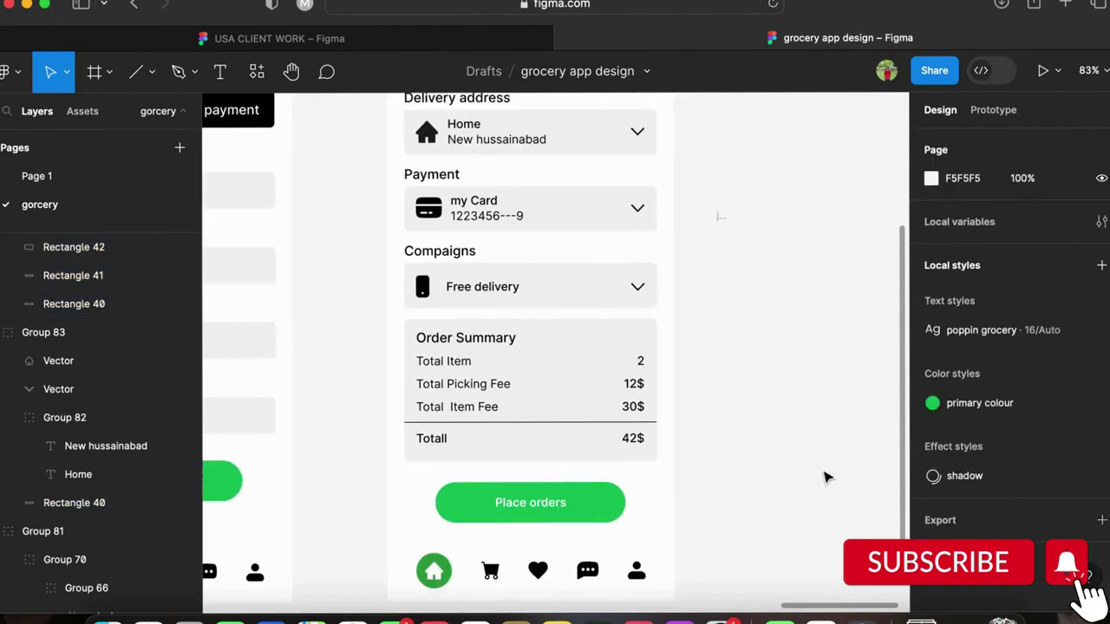
# Duplicate the Checkout screen's base group to the right of the original at X 4905, Y -66.
pyautogui.scroll(-3, 825, 477)
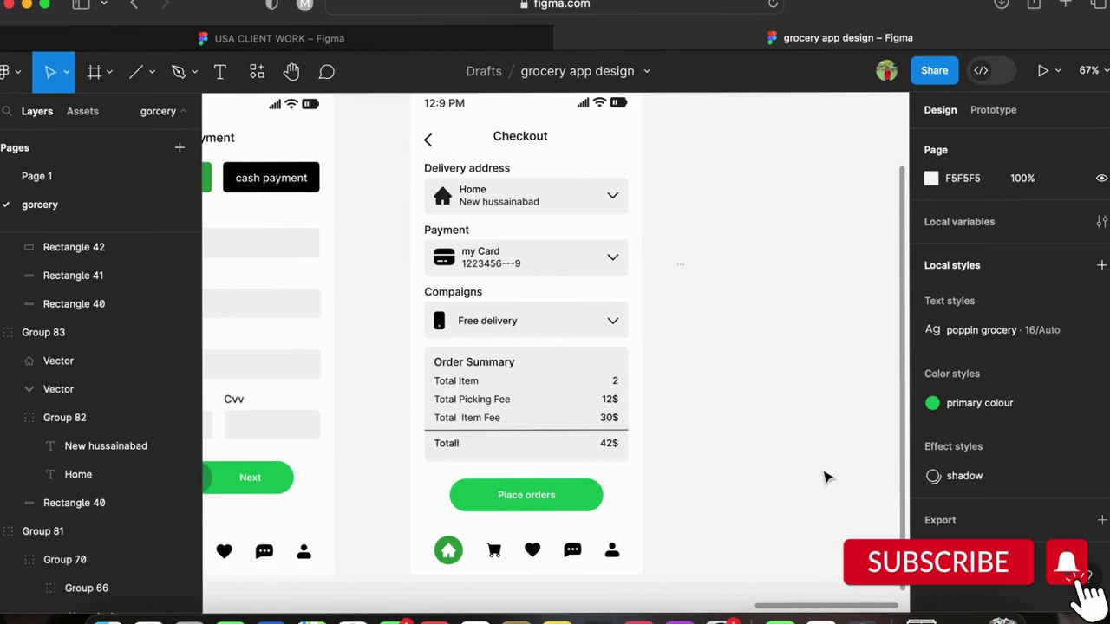
pyautogui.moveTo(561, 309); pyautogui.dragTo(787, 311)
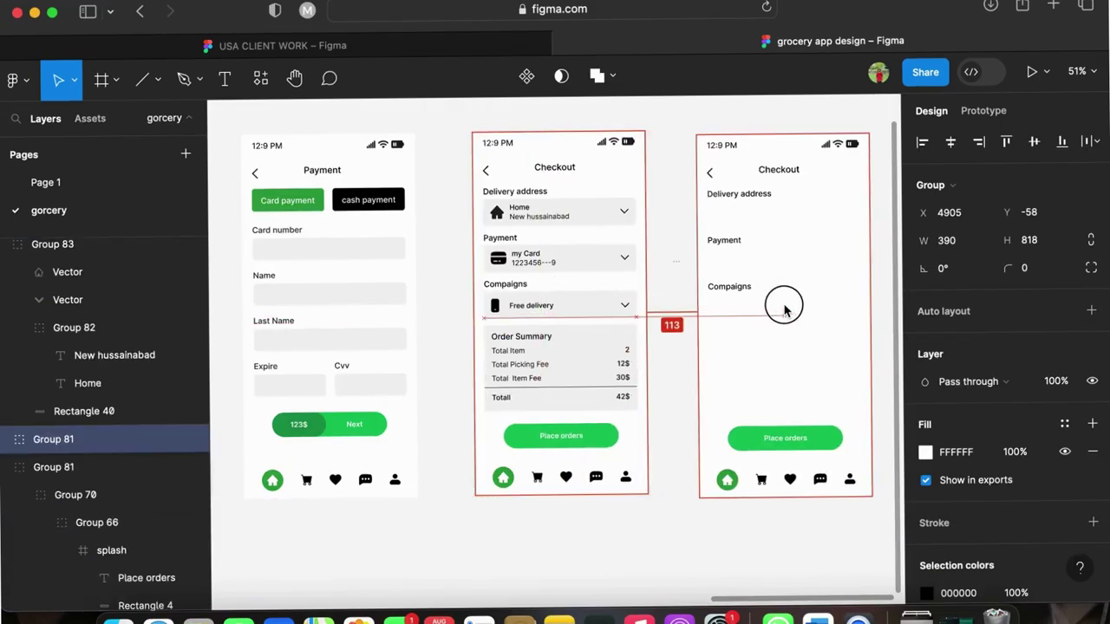
pyautogui.hscroll(3, 787, 312)
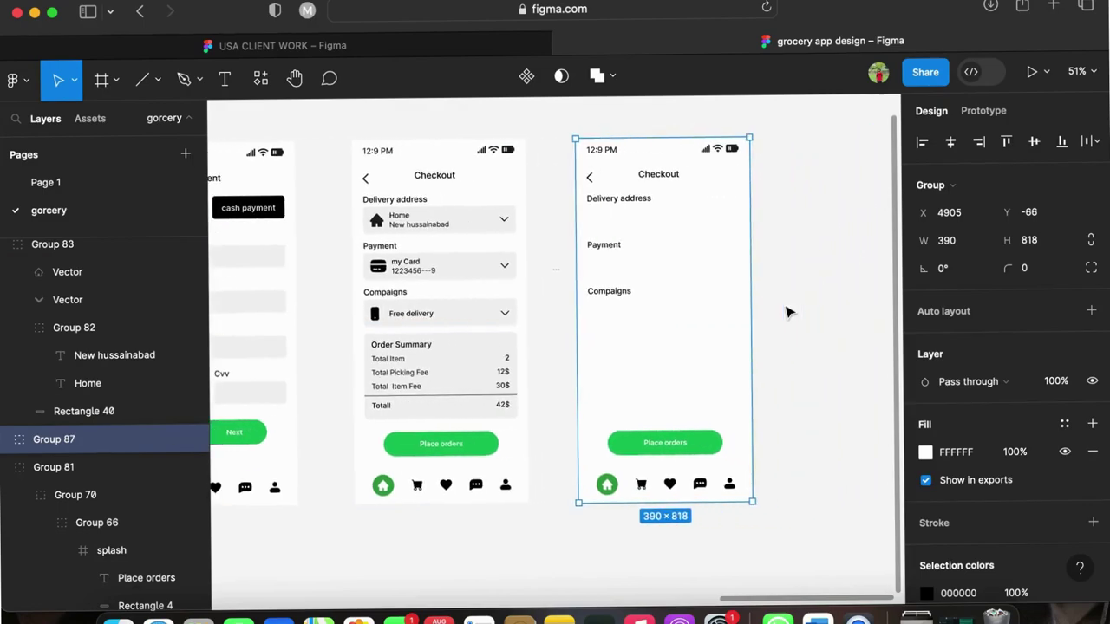
# Delete the back arrow, the Checkout title and the Delivery address, Payment and Compaigns labels from the duplicated screen.
pyautogui.doubleClick(607, 197)
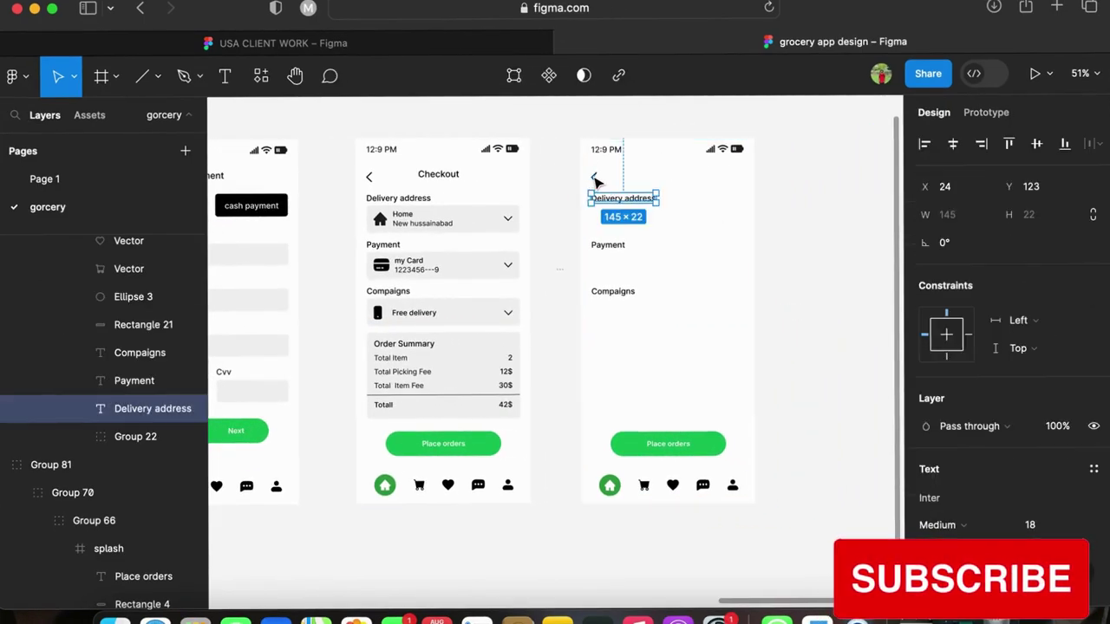
pyautogui.keyDown('shift'); pyautogui.click(592, 176); pyautogui.keyUp('shift')
pyautogui.press('Delete')
pyautogui.click(619, 300)
pyautogui.keyDown('shift'); pyautogui.click(607, 244); pyautogui.keyUp('shift')
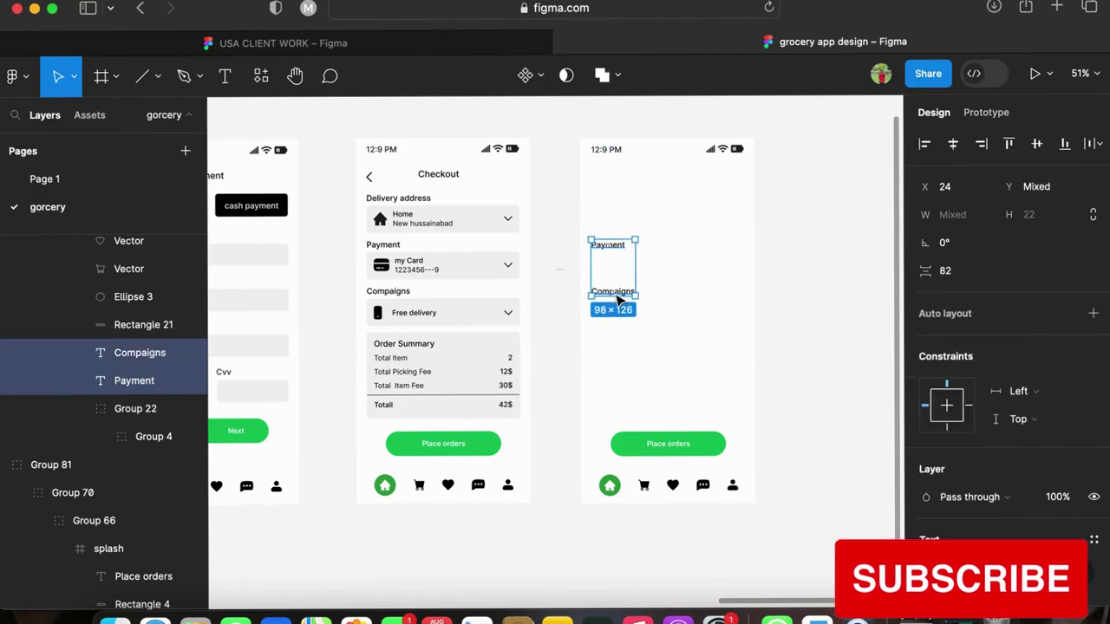
pyautogui.press('Delete')
# Draw a 193 × 193 circle in the upper half of the duplicated screen at X 98, Y 183.
pyautogui.click(157, 76)
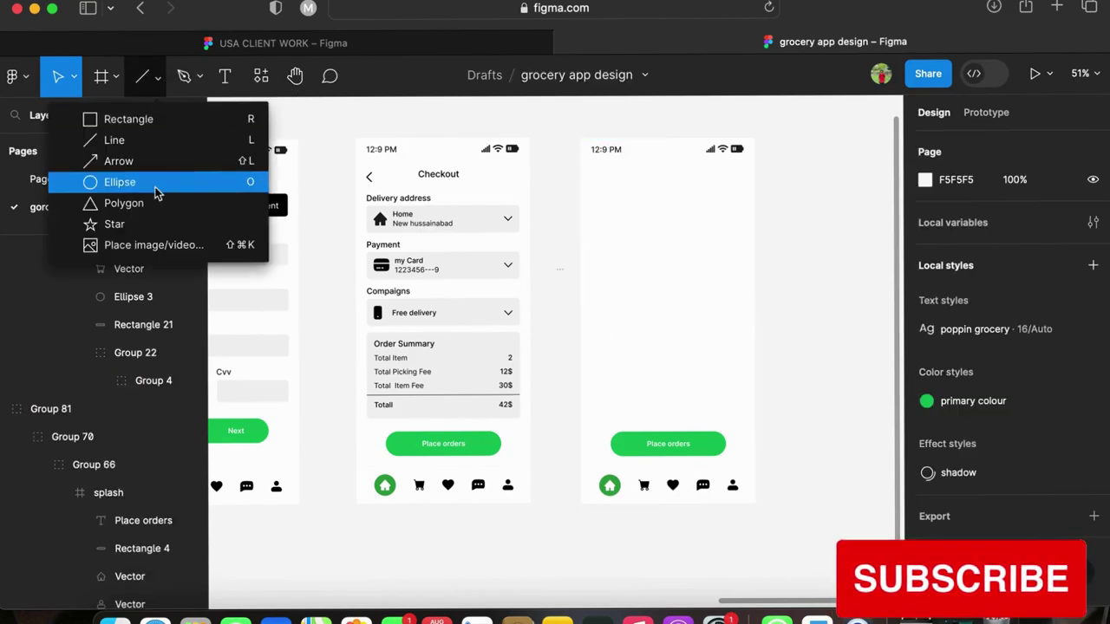
pyautogui.click(114, 148)
pyautogui.moveTo(630, 221); pyautogui.dragTo(682, 271)
pyautogui.scroll(5, 703, 314)
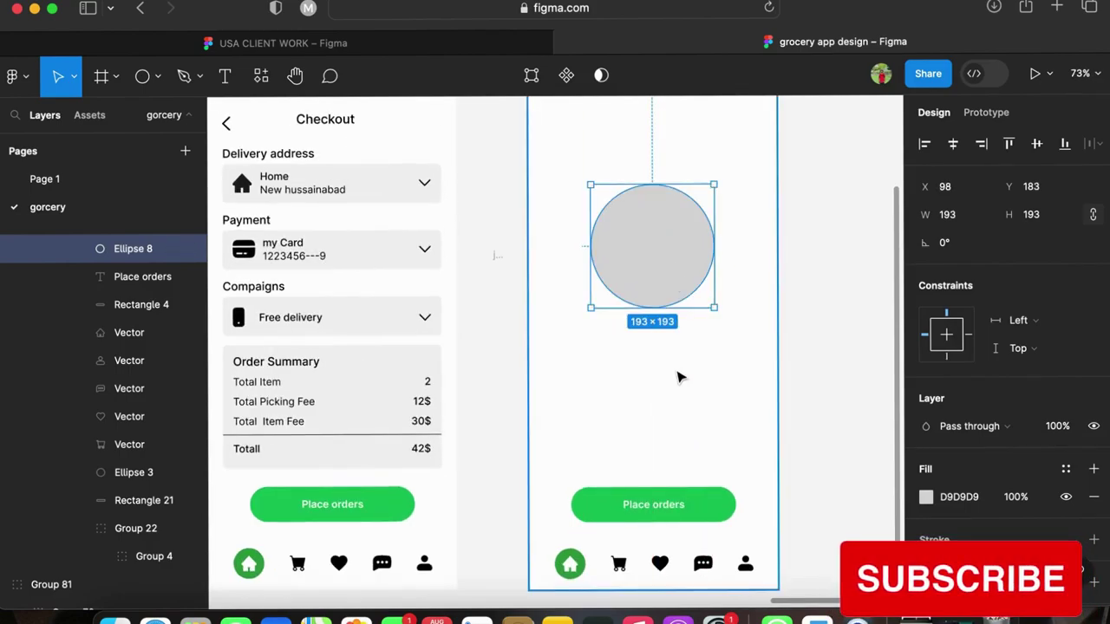
# Delete the Place orders button and its text from the duplicated screen.
pyautogui.click(666, 510)
pyautogui.keyDown('shift'); pyautogui.click(716, 512); pyautogui.keyUp('shift')
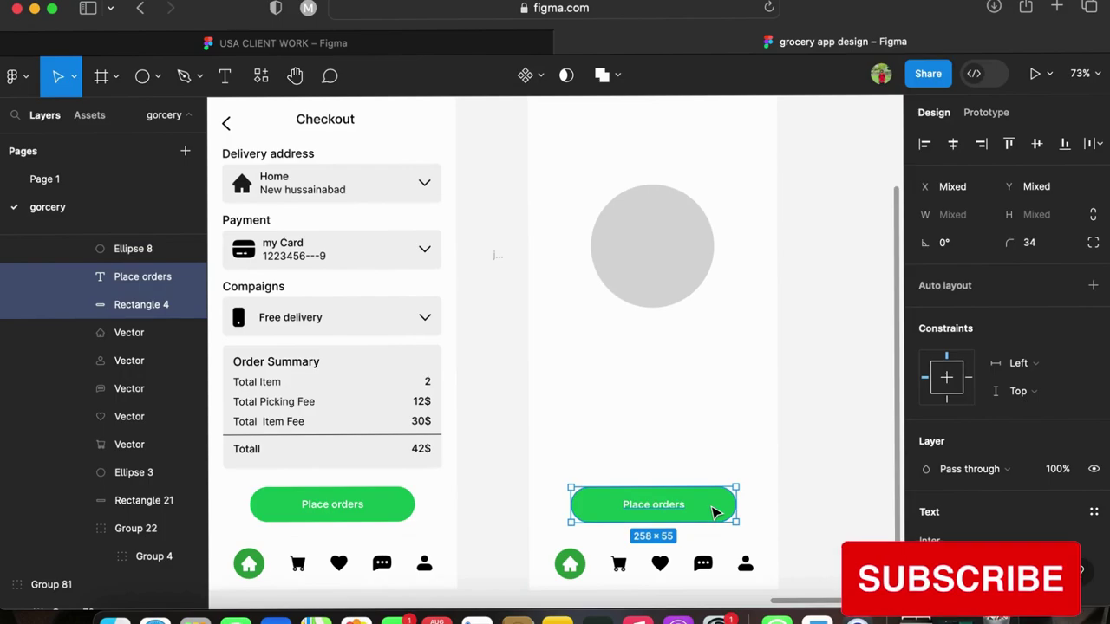
pyautogui.press('Delete')
# Fill the circle with the green 17C15B sampled from the Checkout screen's Place orders button.
pyautogui.scroll(-3, 686, 287)
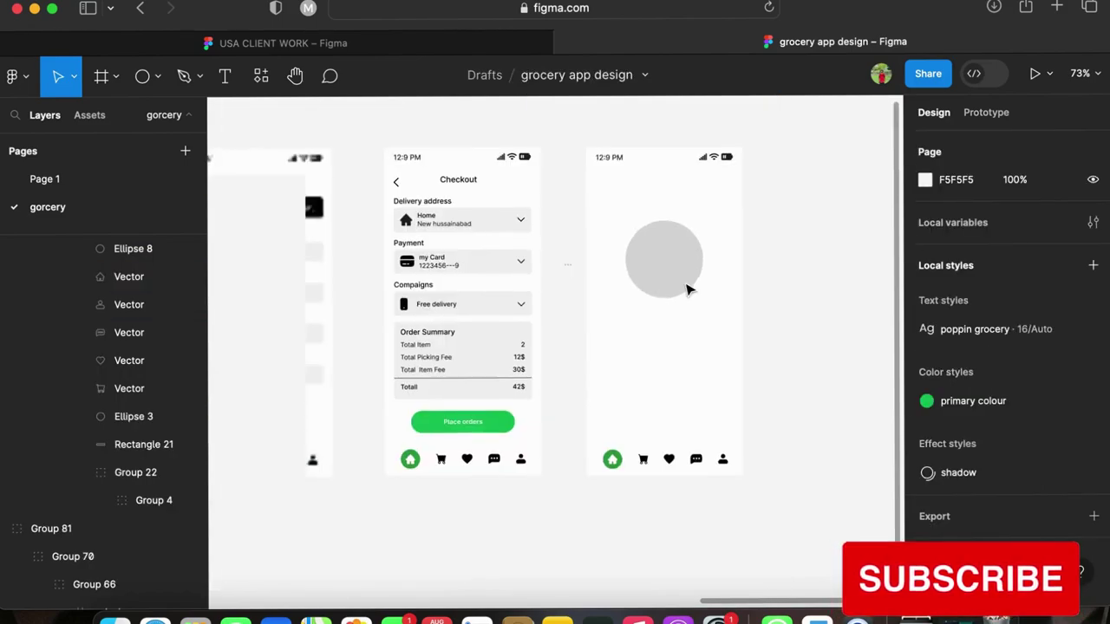
pyautogui.hscroll(1, 659, 278)
pyautogui.click(656, 275)
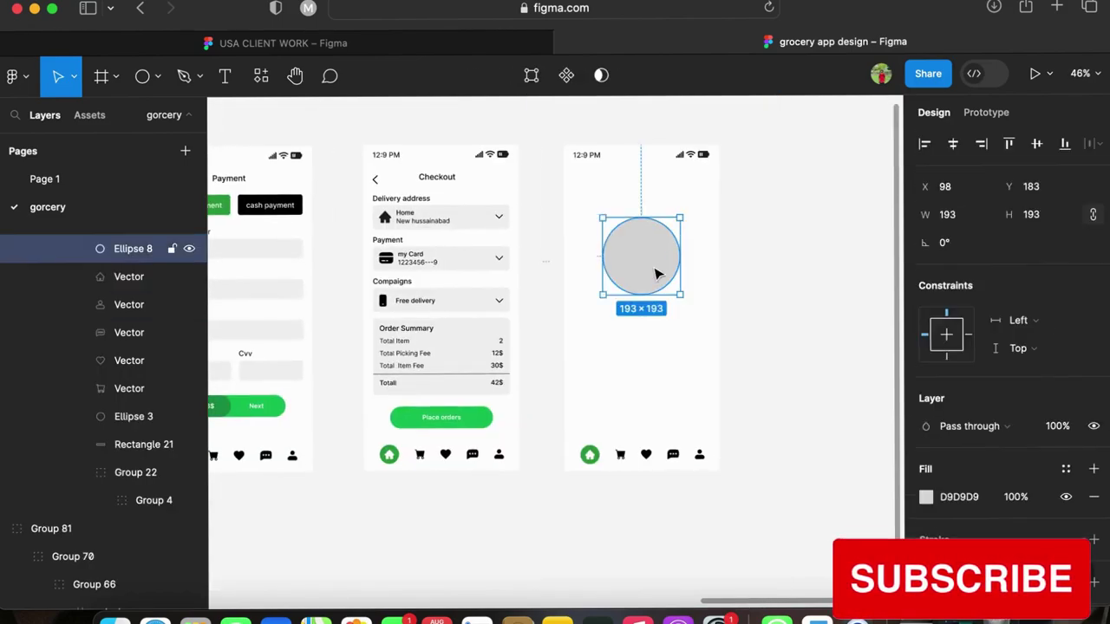
pyautogui.click(926, 499)
pyautogui.click(721, 411)
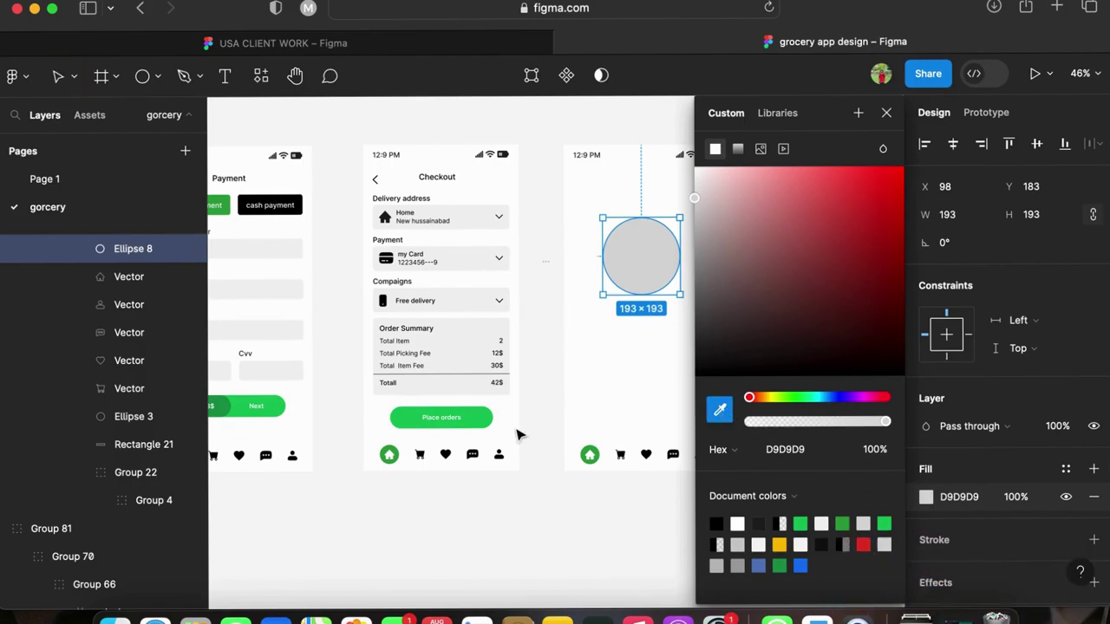
pyautogui.click(490, 423)
pyautogui.click(886, 113)
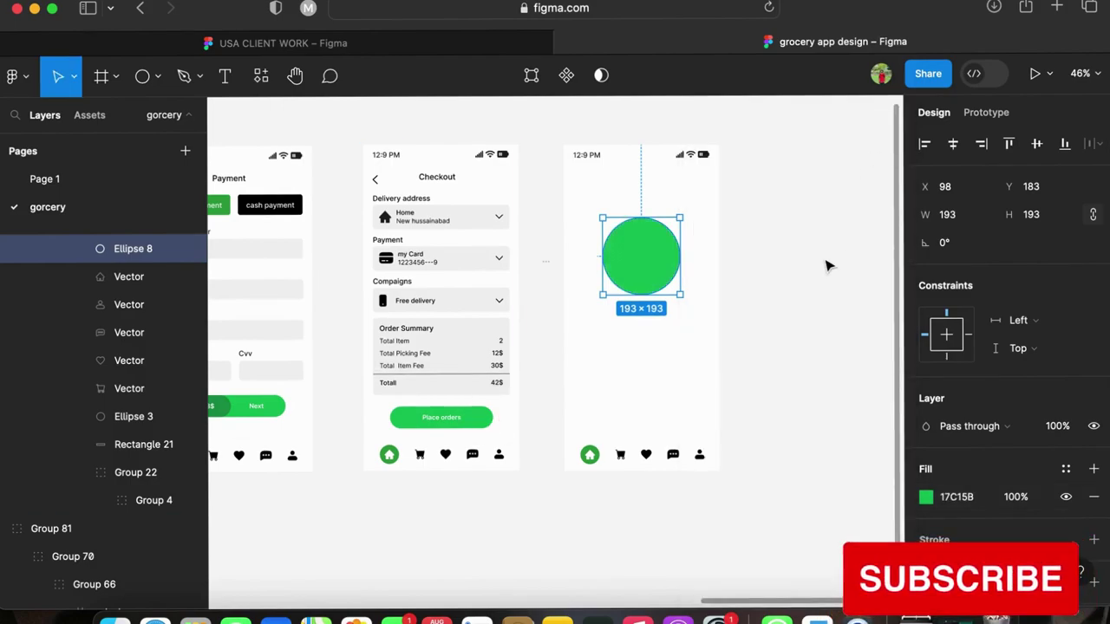
pyautogui.click(719, 275)
pyautogui.click(663, 270)
pyautogui.scroll(3, 663, 270)
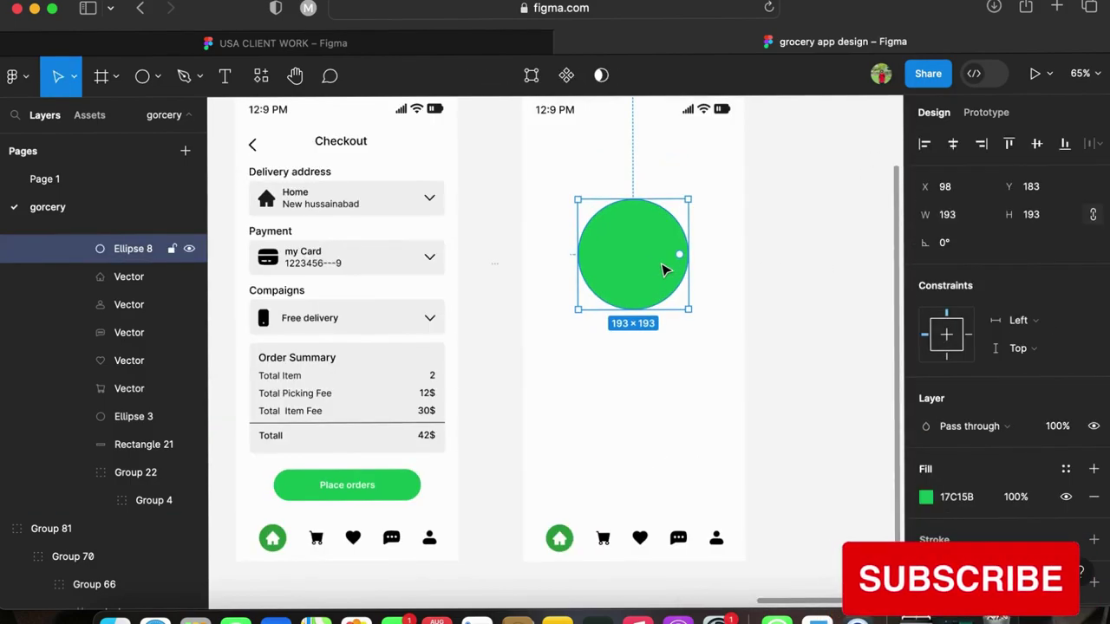
# Duplicate the green circle and shrink the copy to 189 × 189 at X 102, Y 185.
pyautogui.press('super+d')
pyautogui.moveTo(663, 269); pyautogui.dragTo(637, 272)
pyautogui.moveTo(564, 261); pyautogui.dragTo(629, 276)
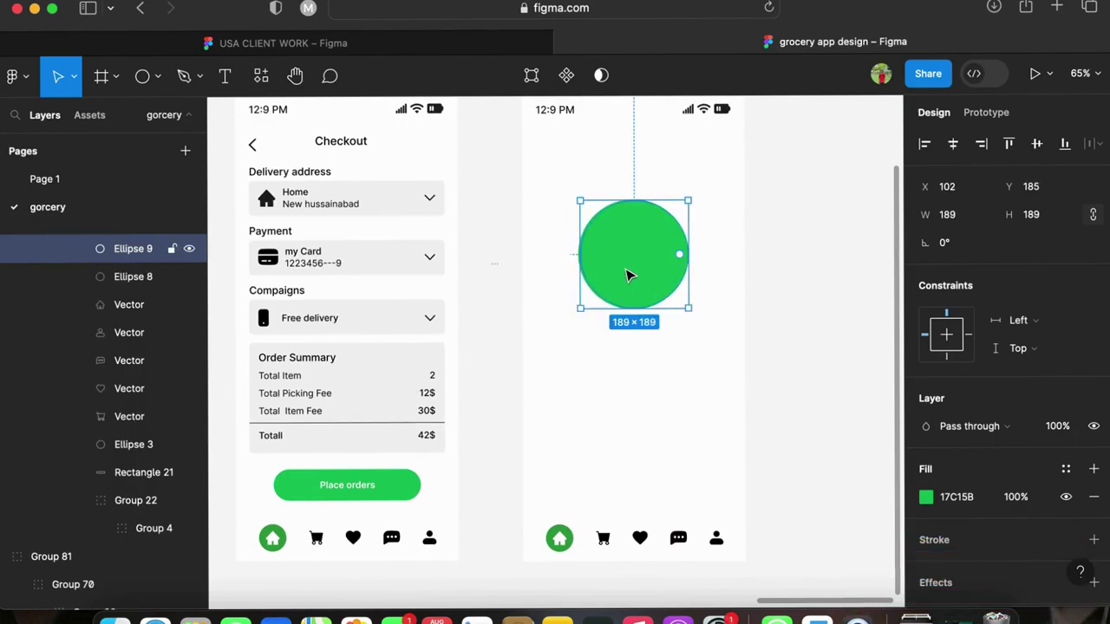
# Remove the smaller circle's fill and give it a stroke using the primary colour style.
pyautogui.click(1093, 497)
pyautogui.click(1065, 512)
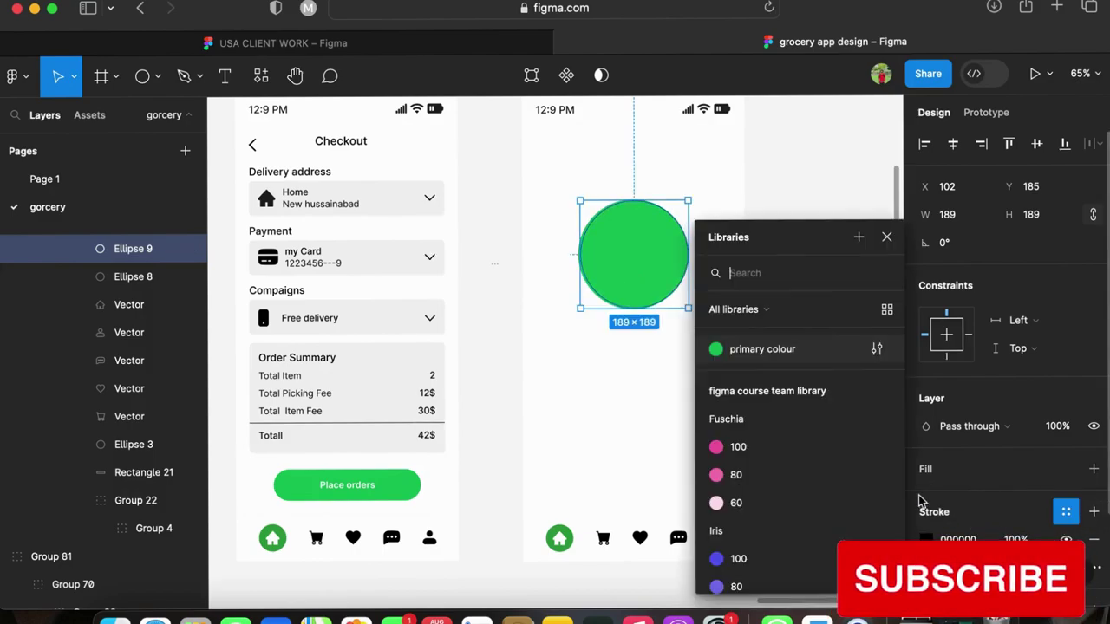
pyautogui.scroll(-3, 805, 359)
pyautogui.scroll(3, 808, 364)
pyautogui.click(805, 348)
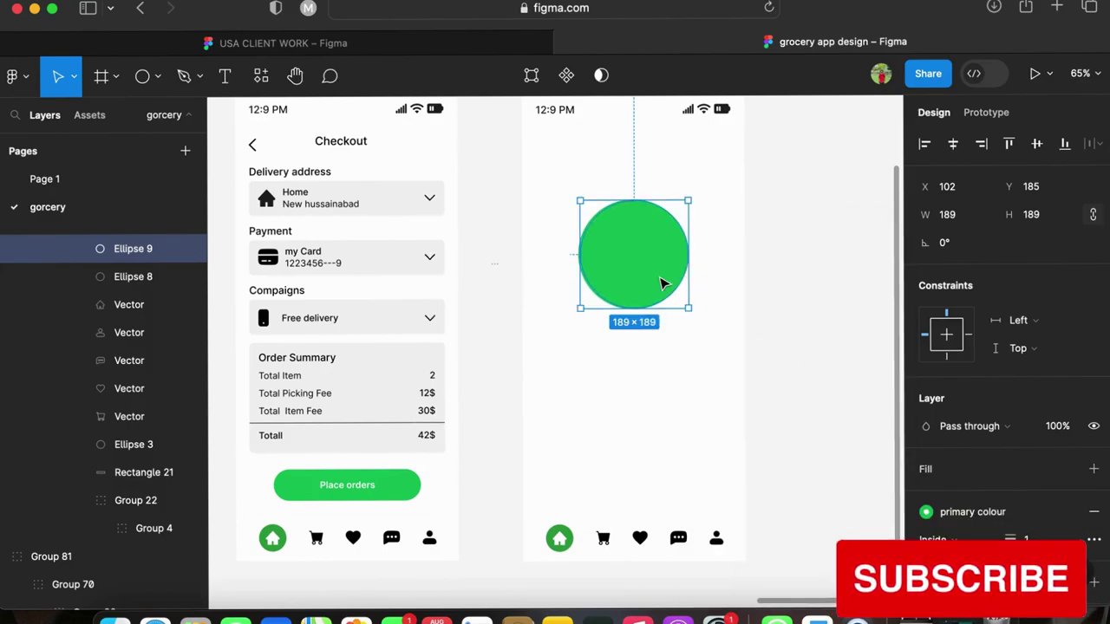
# Try a white FFFFFF fill on the 193 × 193 circle and undo it.
pyautogui.scroll(2, 662, 283)
pyautogui.moveTo(685, 250); pyautogui.dragTo(663, 283)
pyautogui.click(659, 273)
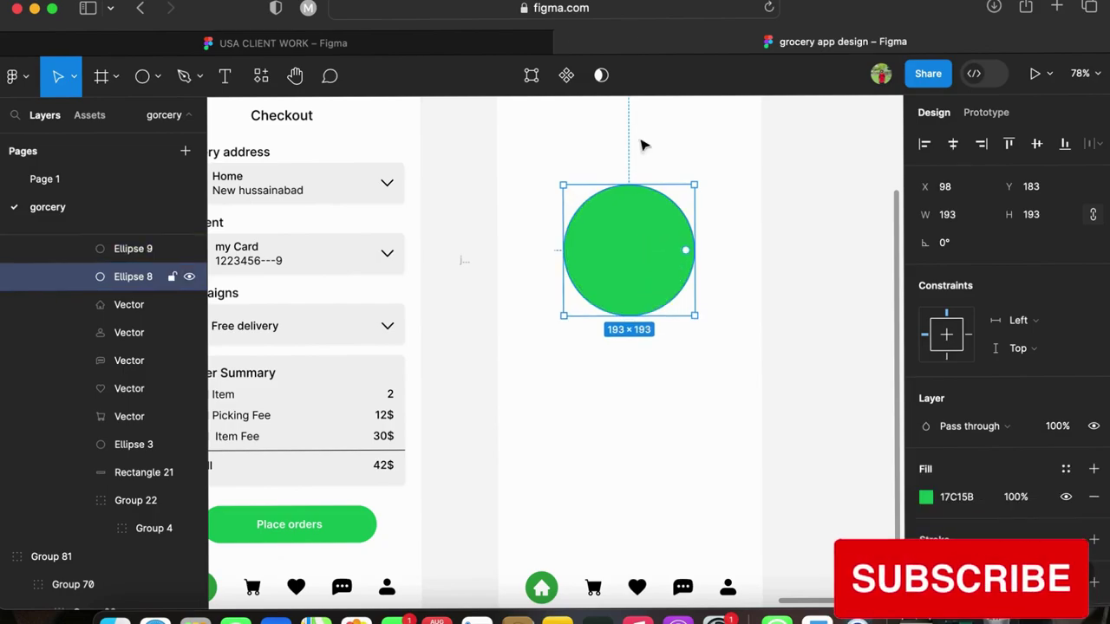
pyautogui.click(958, 497)
pyautogui.write('ff')
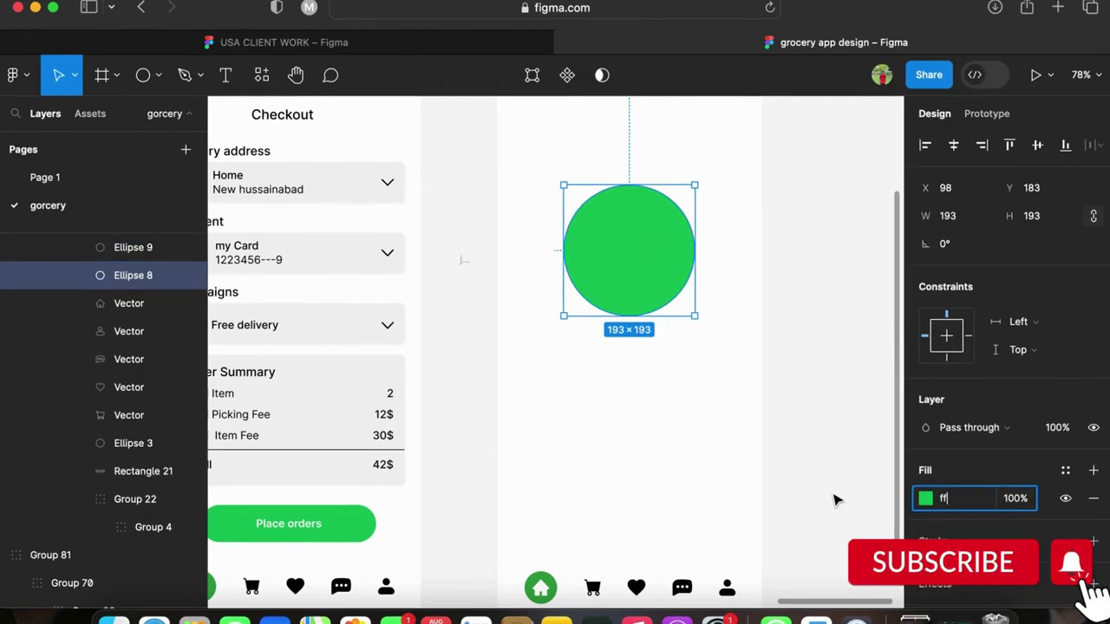
pyautogui.click(837, 501)
pyautogui.press('super+z')
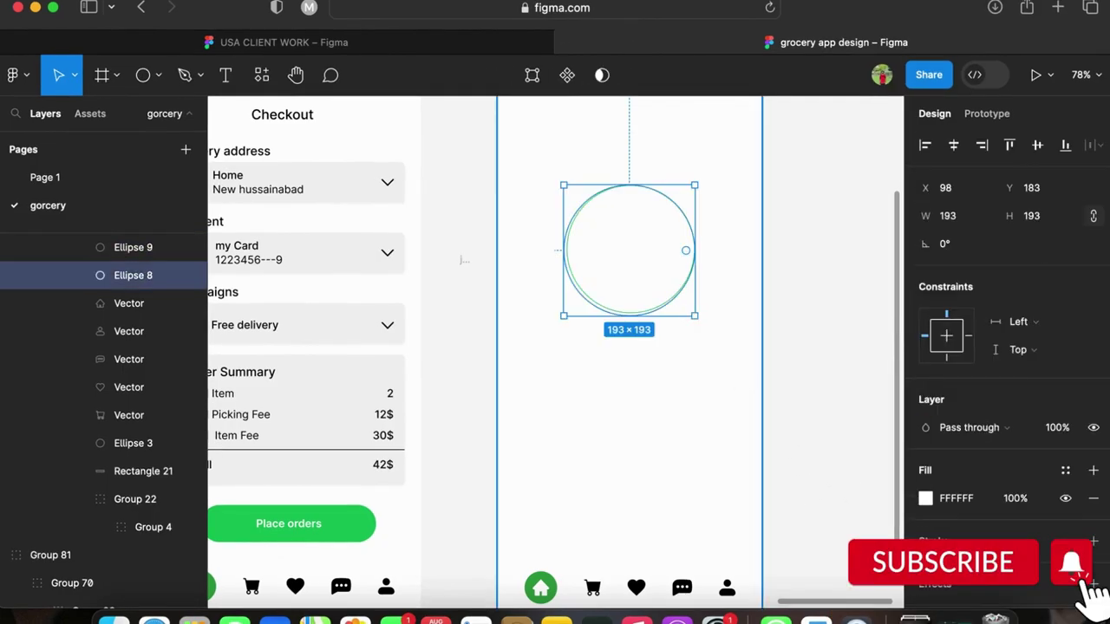
pyautogui.hotkey('ctrl', 'z')
# Move the green filled circle down to Y 228 so the outlined circle can be reached separately.
pyautogui.moveTo(656, 278); pyautogui.dragTo(650, 306)
pyautogui.click(654, 199)
pyautogui.click(654, 193)
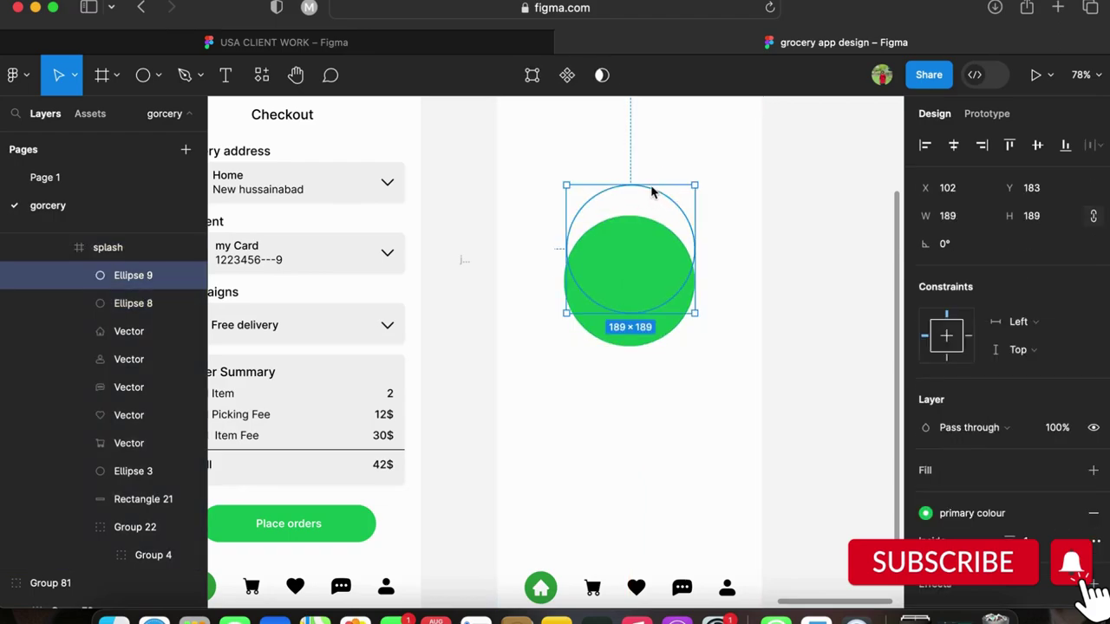
pyautogui.press('BackSpace')
pyautogui.press('super+z')
pyautogui.click(646, 341)
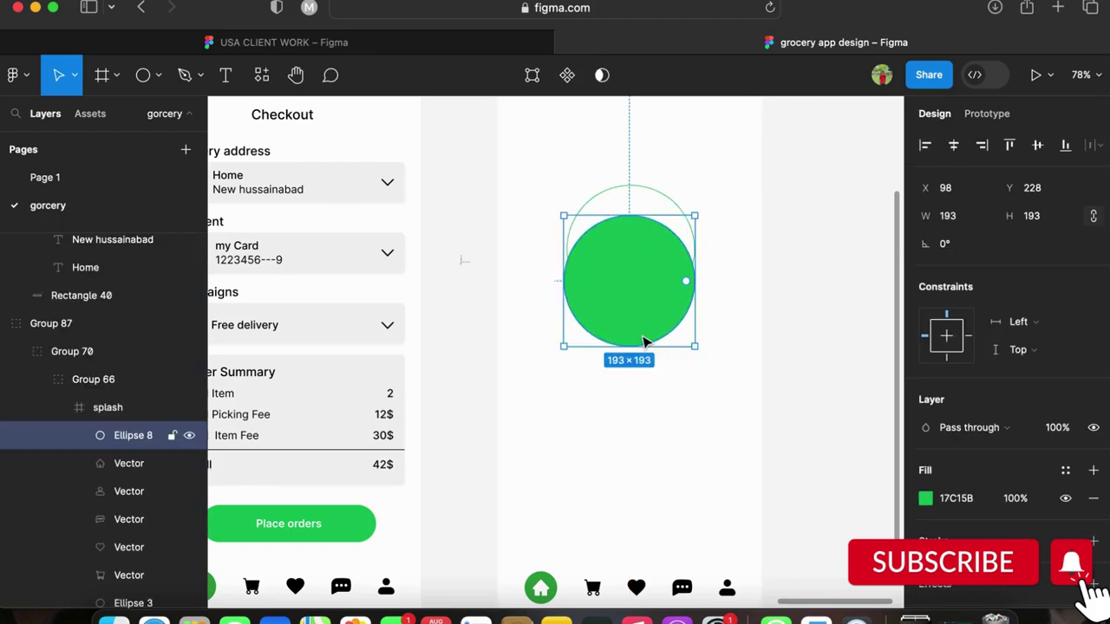
# Shrink the outlined ring to 175 × 175 and shift the filled circle so the two partly overlap.
pyautogui.moveTo(637, 323); pyautogui.dragTo(639, 310)
pyautogui.moveTo(657, 215); pyautogui.dragTo(659, 258)
pyautogui.click(672, 208)
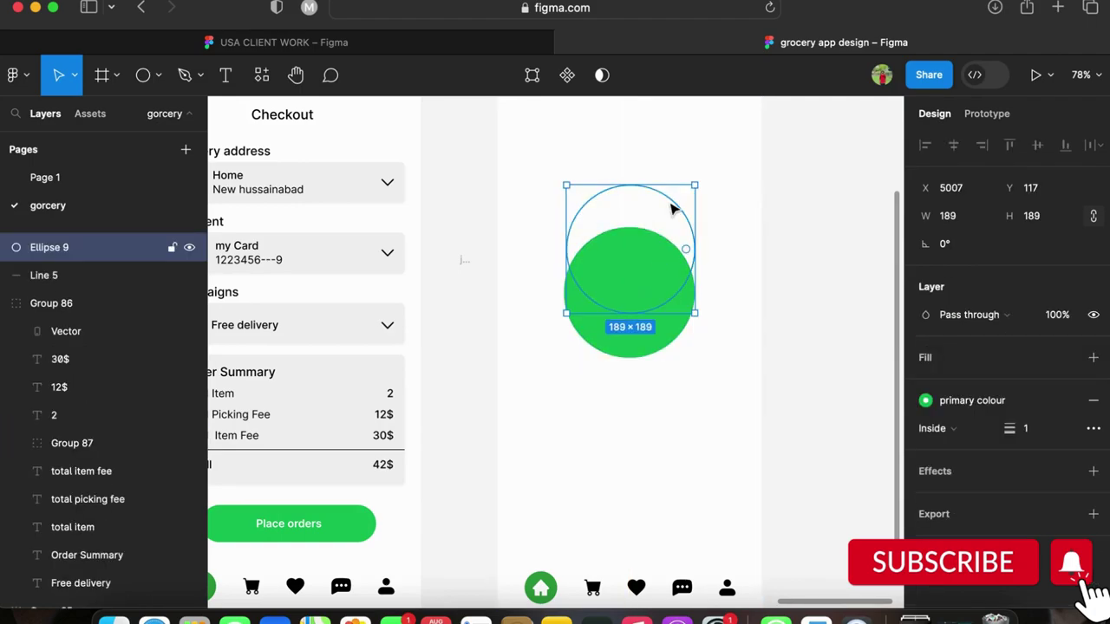
pyautogui.click(652, 334)
pyautogui.moveTo(650, 334); pyautogui.dragTo(649, 297)
pyautogui.scroll(2, 645, 222)
pyautogui.moveTo(642, 227); pyautogui.dragTo(644, 251)
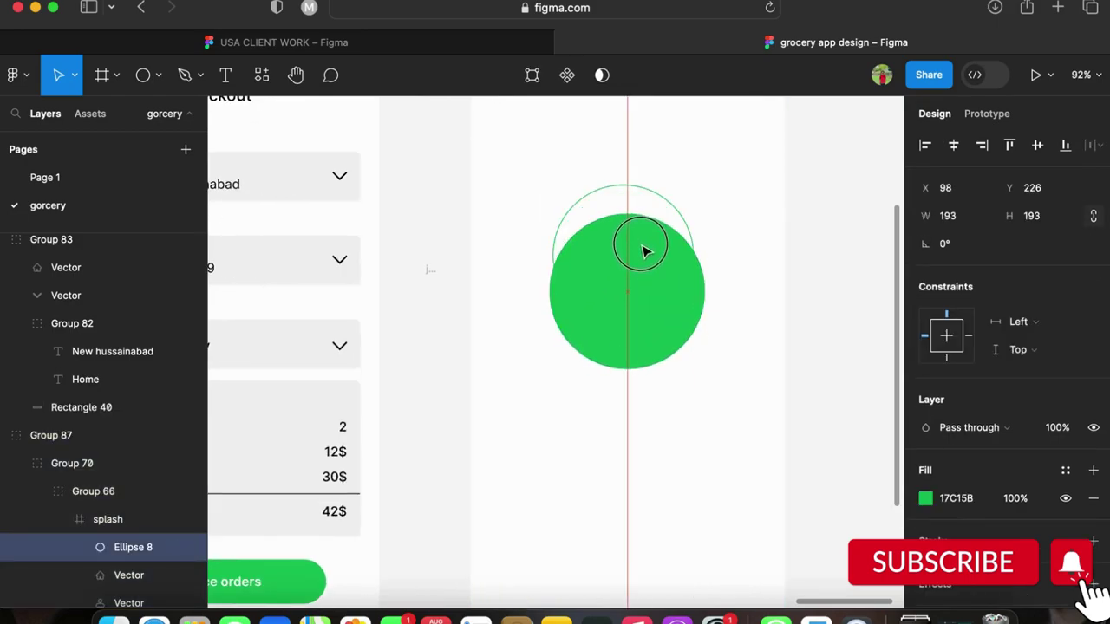
pyautogui.click(639, 193)
pyautogui.press('BackSpace')
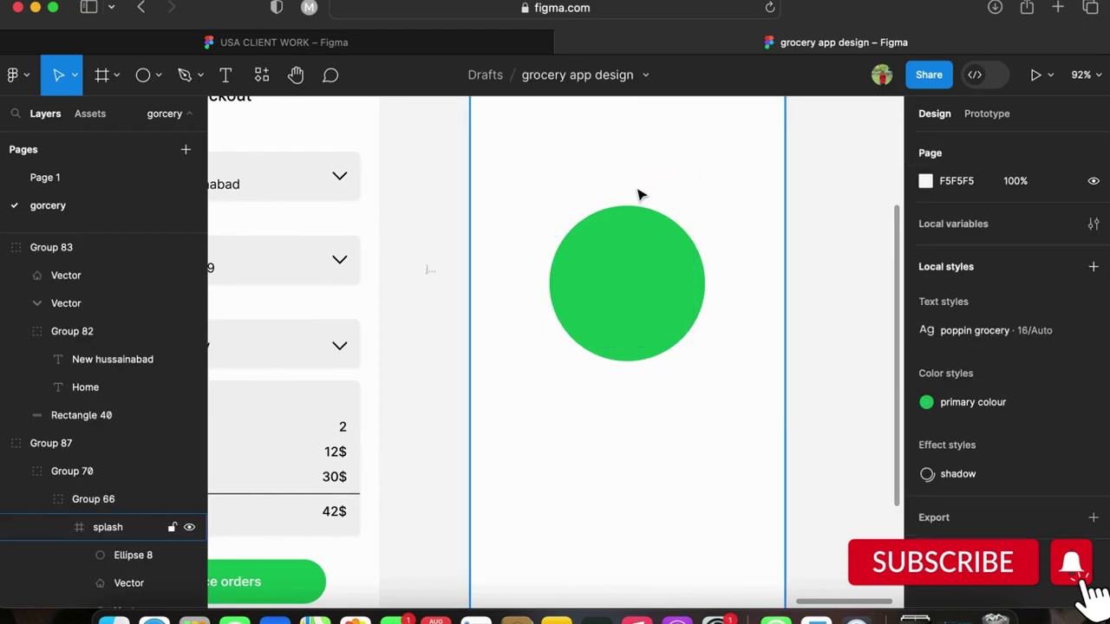
pyautogui.press('super+z')
# Set the outlined ring's stroke color to white FFFFFF.
pyautogui.click(966, 428)
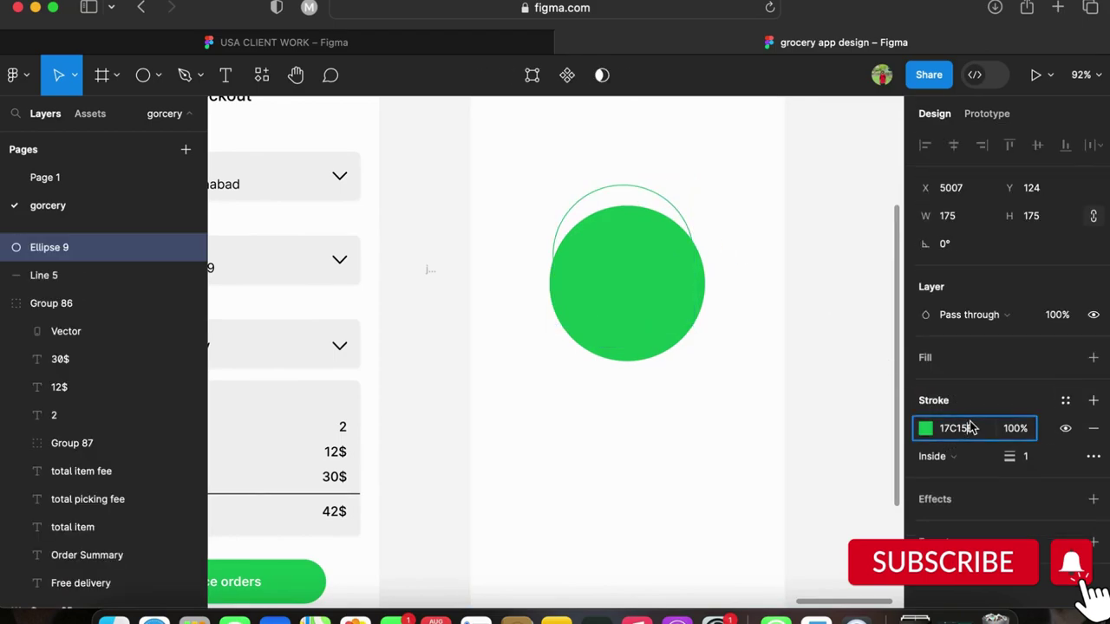
pyautogui.write('ff')
pyautogui.click(839, 426)
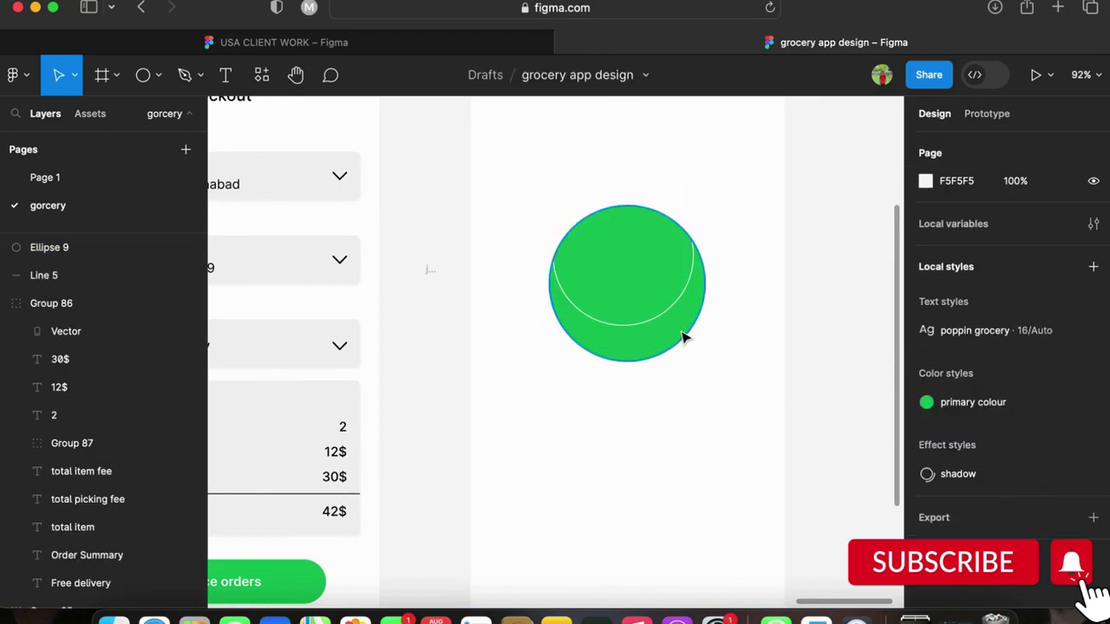
# Move the green circle behind the white ring and shrink it to 180 × 180 at X 91, Y 194.
pyautogui.moveTo(685, 337); pyautogui.dragTo(662, 317)
pyautogui.scroll(3, 661, 318)
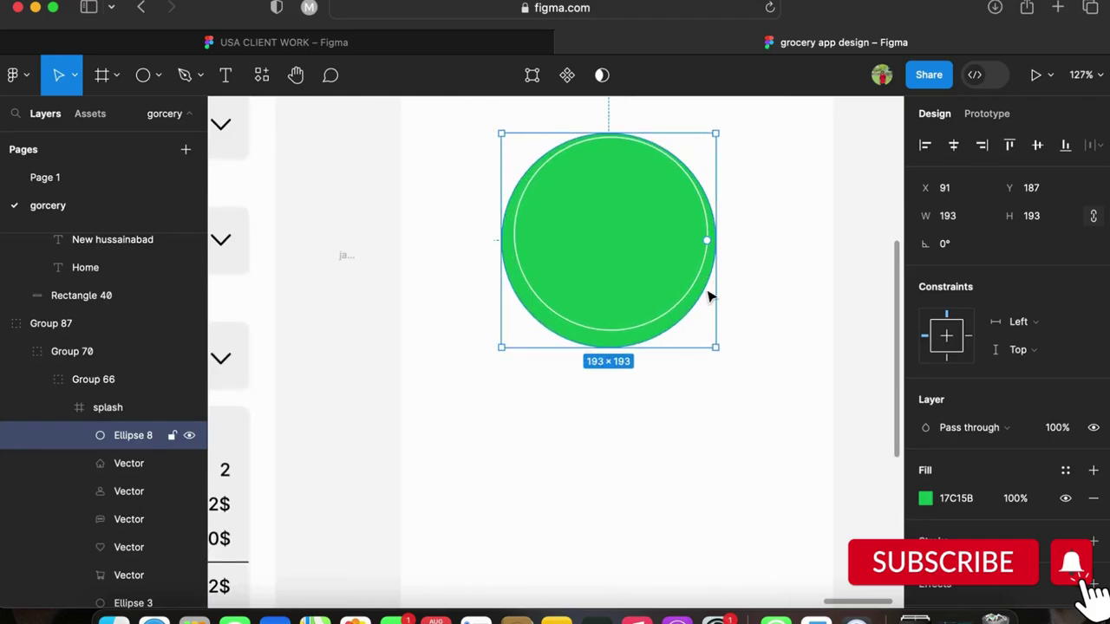
pyautogui.moveTo(716, 281); pyautogui.dragTo(704, 282)
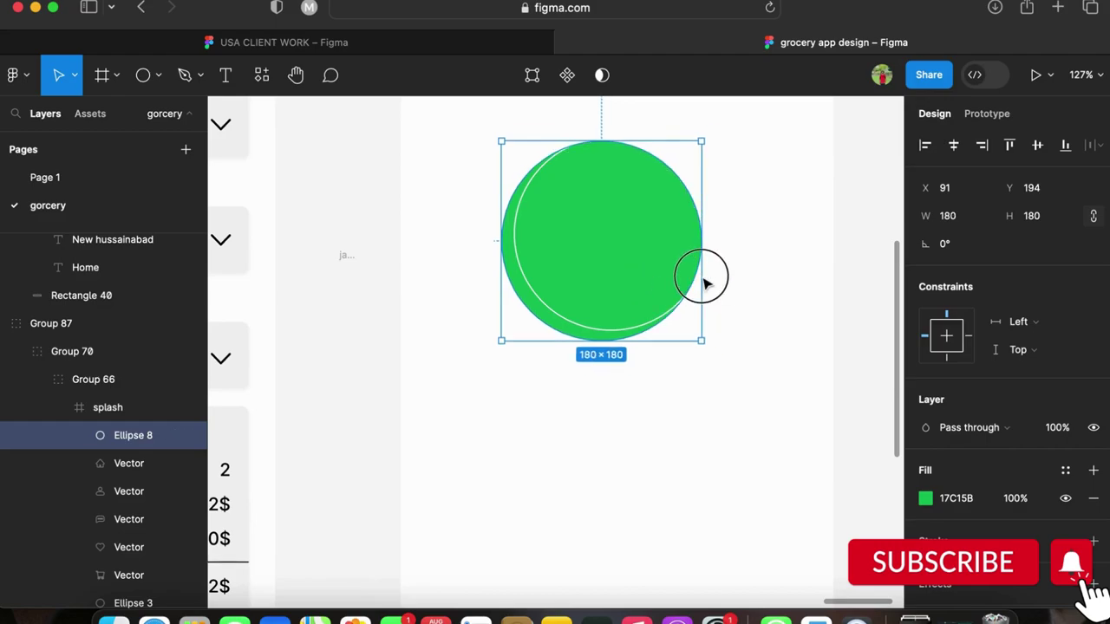
# Shrink the white ring to 159 × 159 and center it inside the green circle.
pyautogui.click(636, 332)
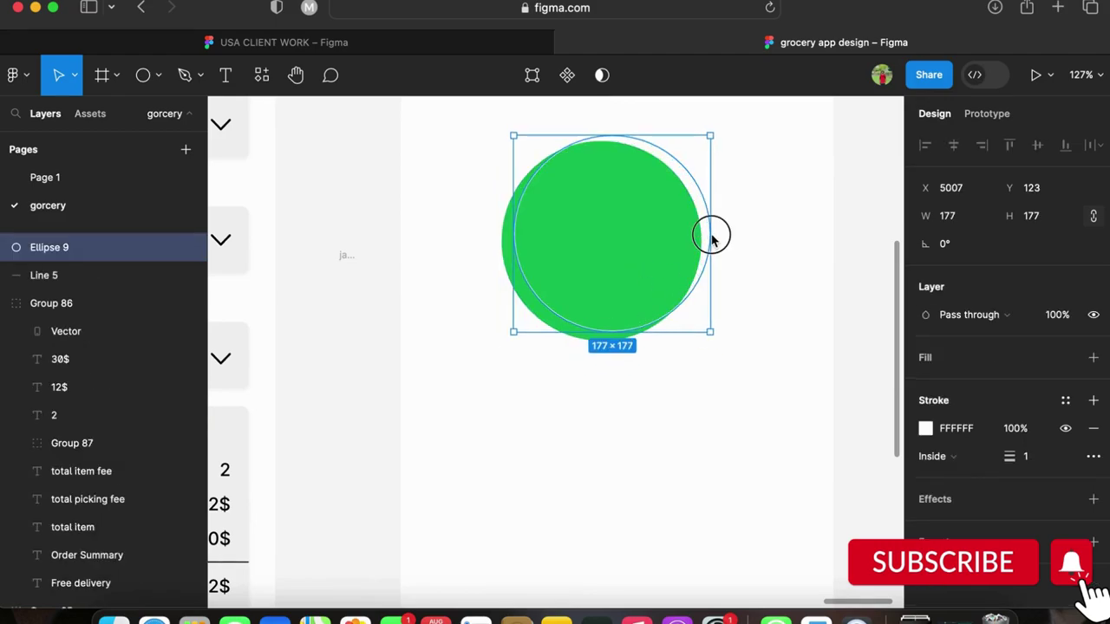
pyautogui.moveTo(711, 238); pyautogui.dragTo(668, 262)
pyautogui.keyDown('shift'); pyautogui.click(703, 248); pyautogui.keyUp('shift')
pyautogui.scroll(-3, 704, 247)
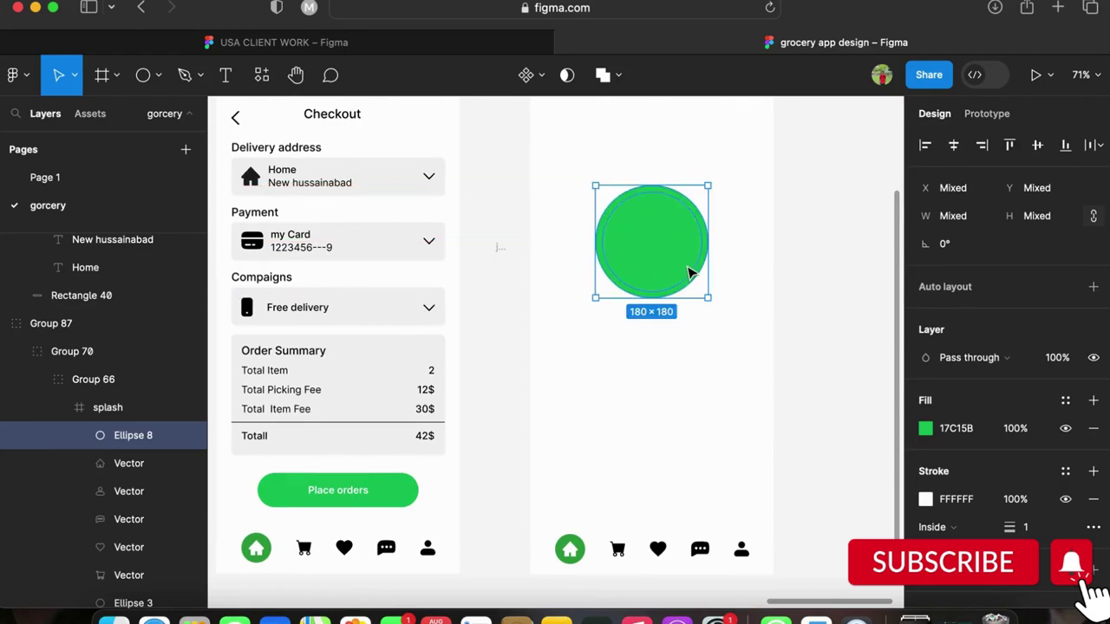
# Set the white ring's stroke weight to 2.
pyautogui.click(692, 277)
pyautogui.click(1040, 468)
pyautogui.press('Up')
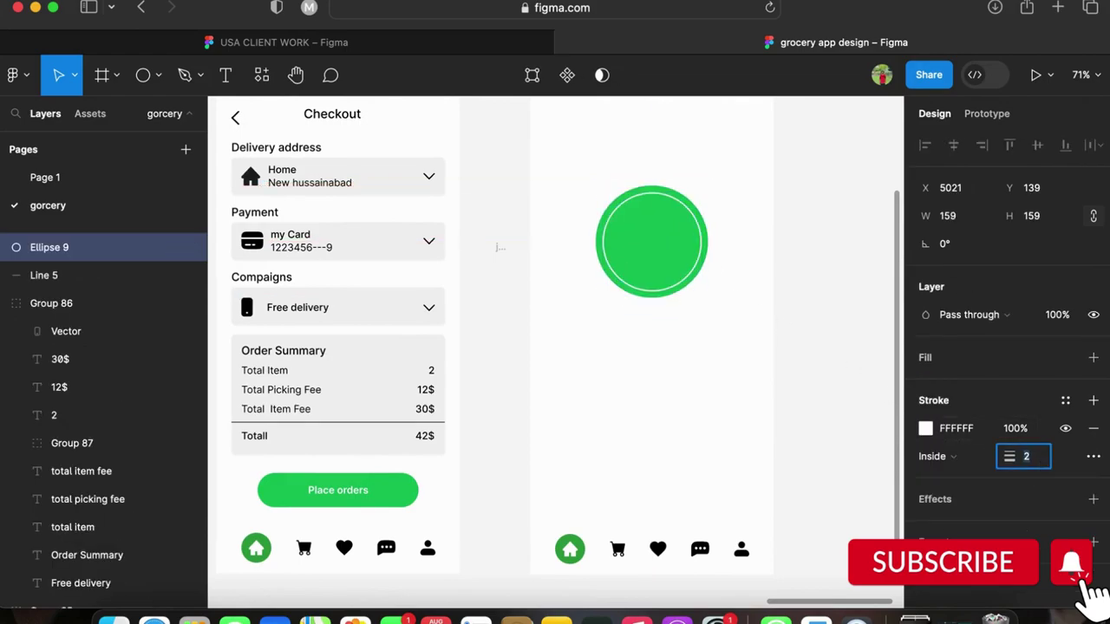
pyautogui.click(833, 406)
# Search the Iconify plugin for "tick" and import the teenyicons:tick-small-outline icon onto the canvas.
pyautogui.scroll(1, 823, 401)
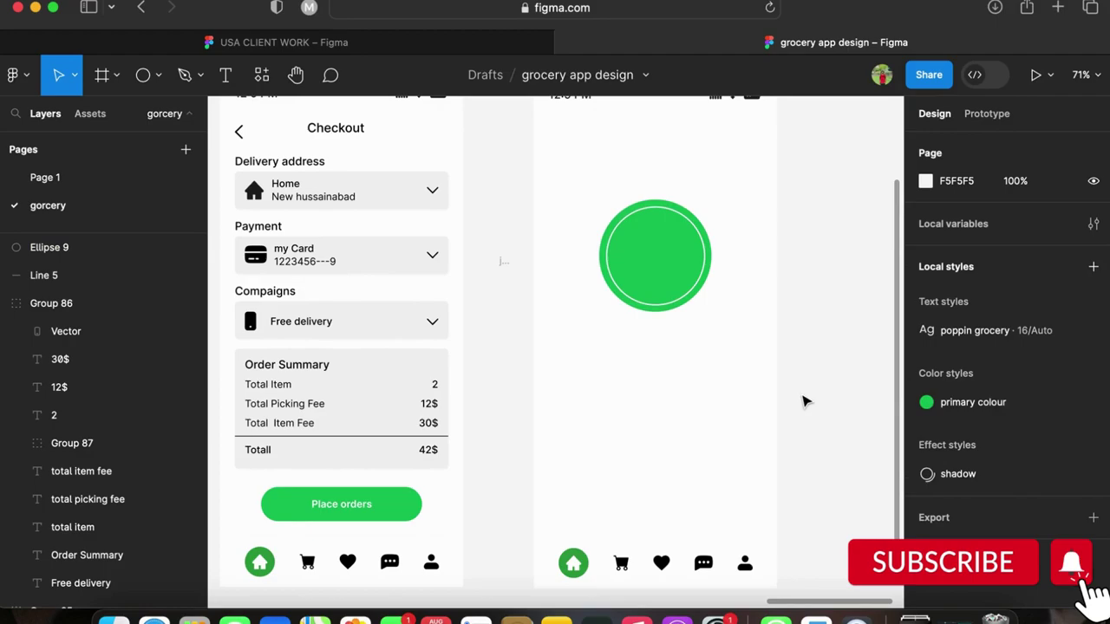
pyautogui.scroll(-2, 802, 399)
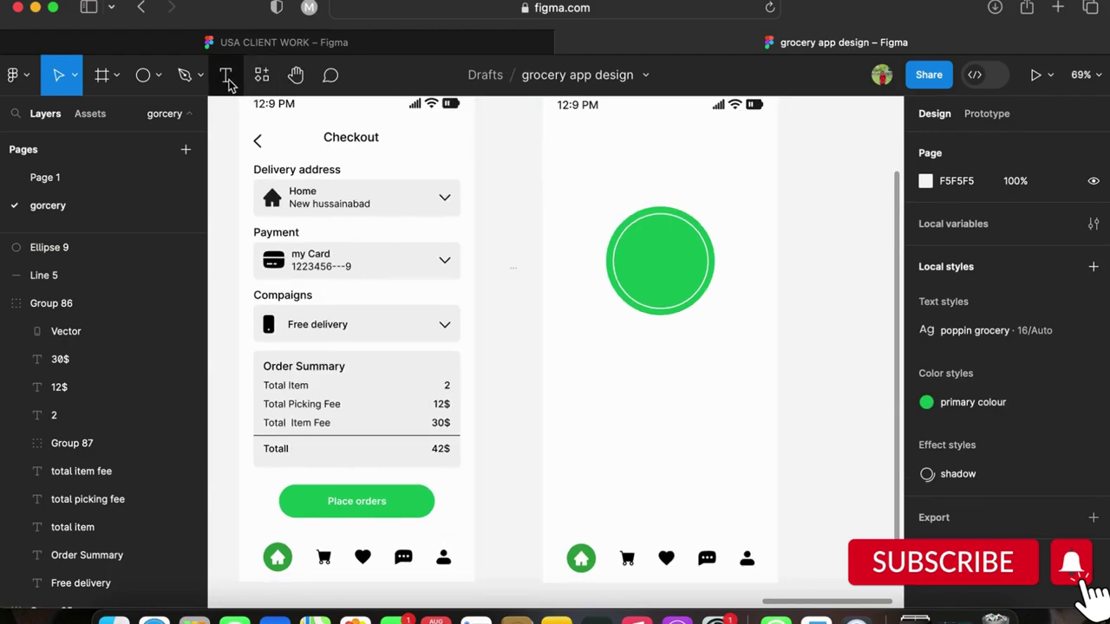
pyautogui.scroll(-5, 755, 275)
pyautogui.rightClick(755, 271)
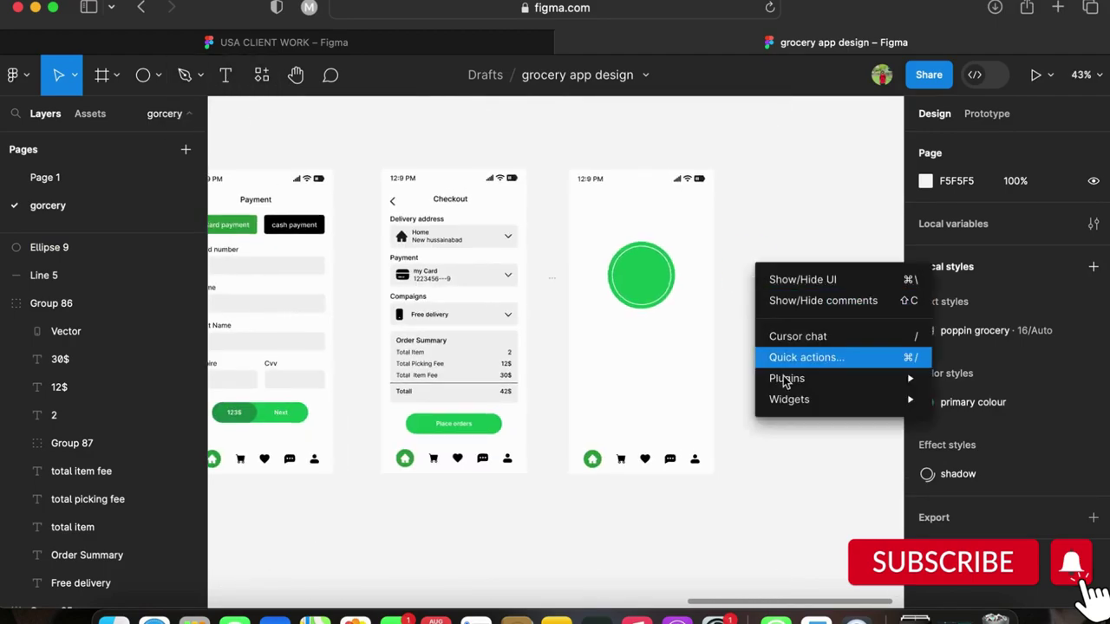
pyautogui.moveTo(785, 381)
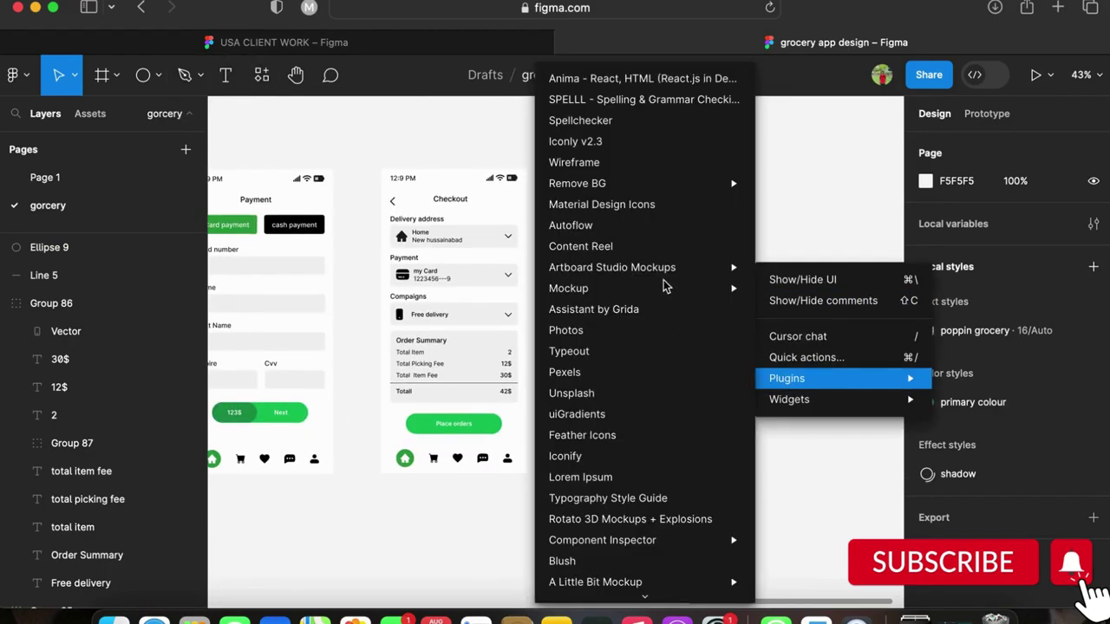
pyautogui.click(612, 457)
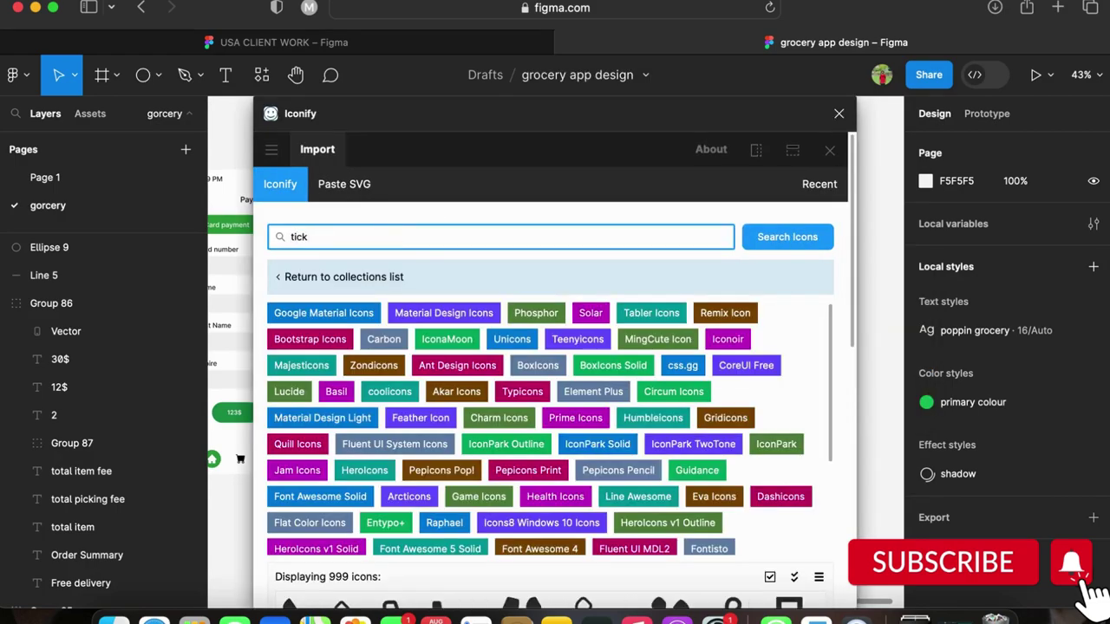
pyautogui.write('tick')
pyautogui.press('Return')
pyautogui.click(688, 315)
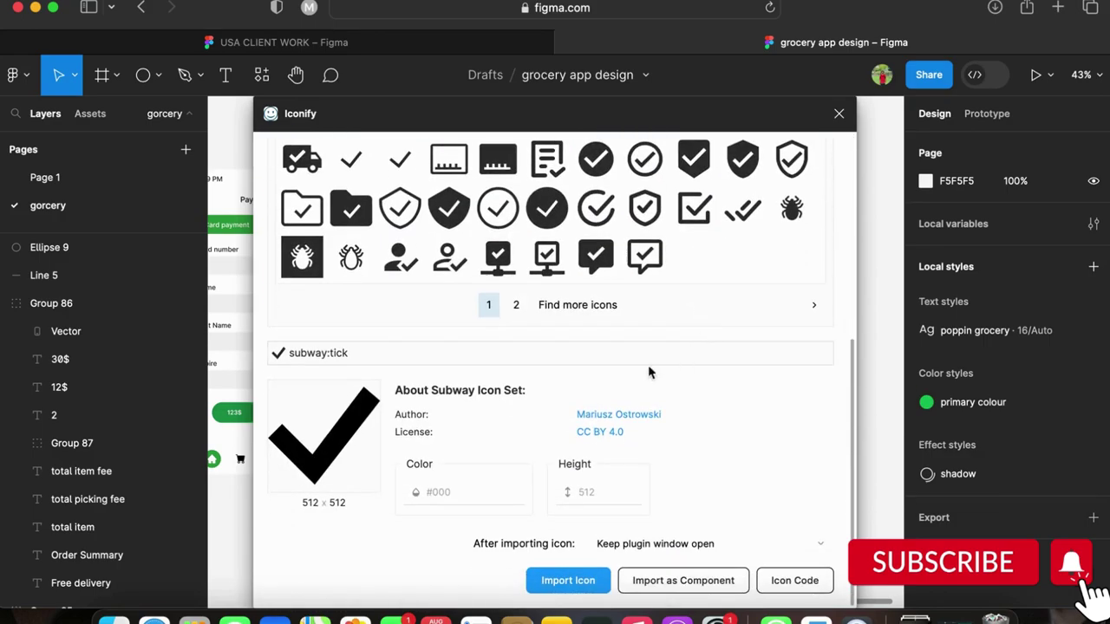
pyautogui.scroll(1, 399, 251)
pyautogui.click(350, 158)
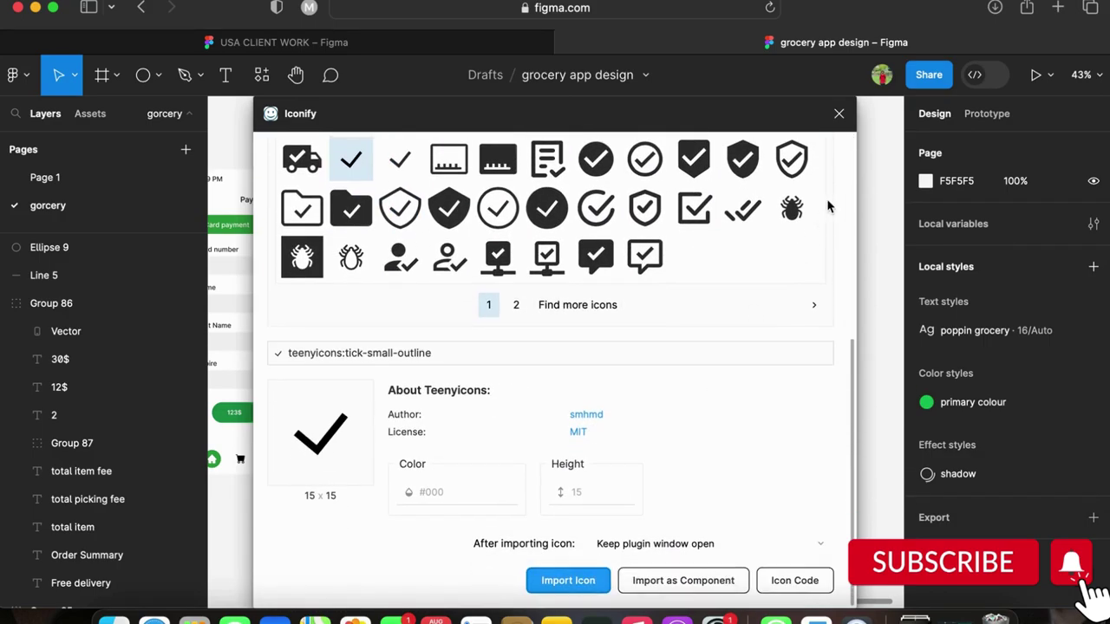
pyautogui.click(839, 113)
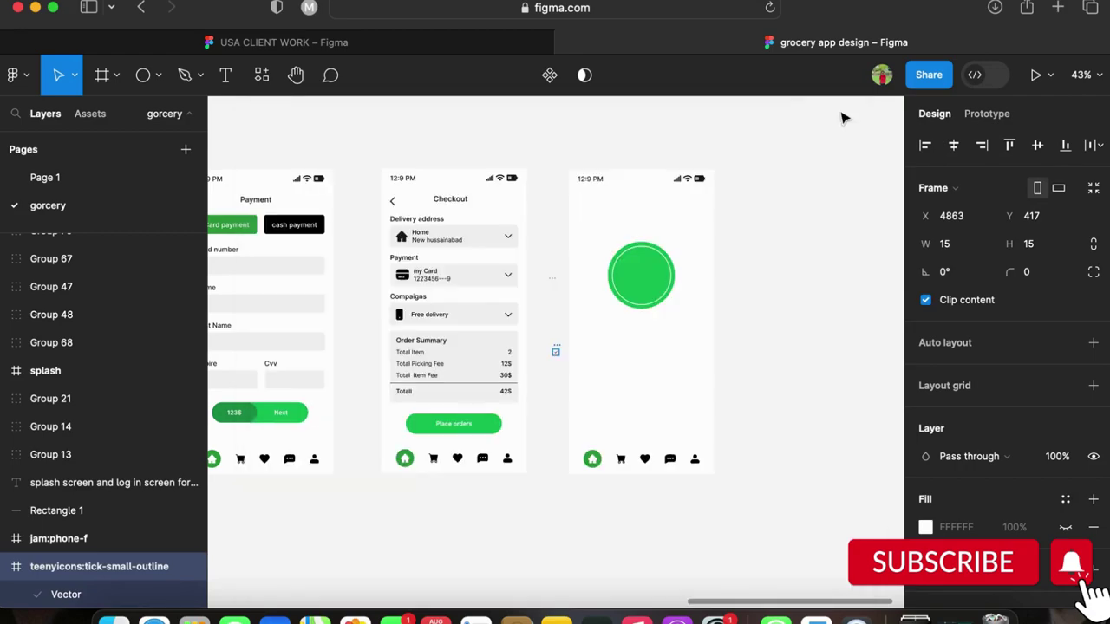
# Move the tick vector out of its icon frame into the green circle and delete the leftover frame.
pyautogui.rightClick(733, 323)
pyautogui.scroll(5, 551, 368)
pyautogui.click(569, 328)
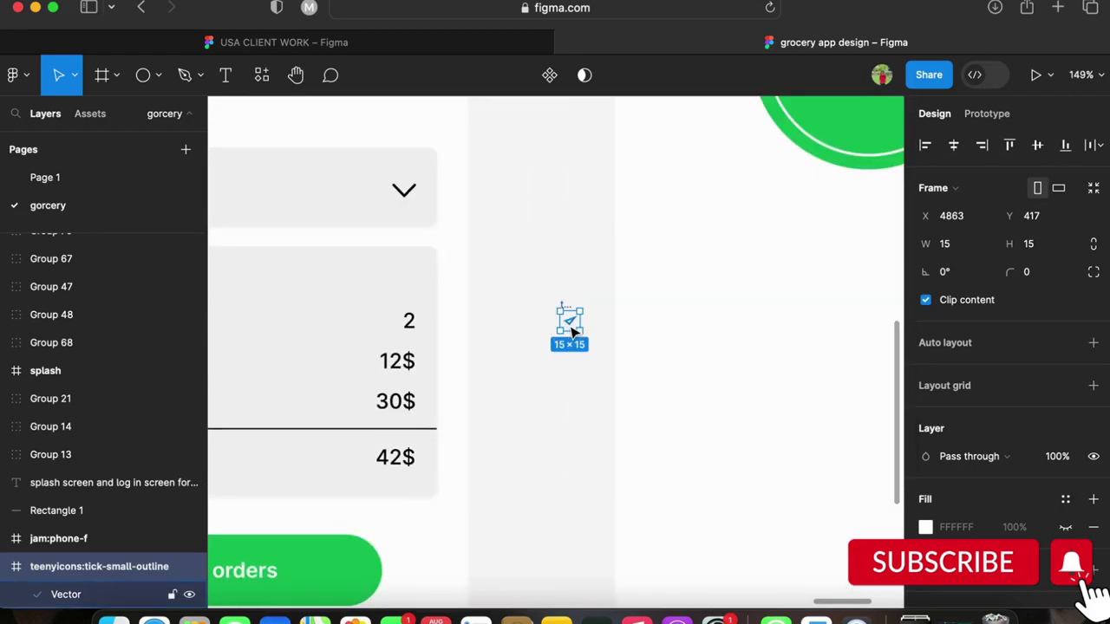
pyautogui.moveTo(568, 321); pyautogui.dragTo(761, 168)
pyautogui.doubleClick(577, 268)
pyautogui.click(572, 253)
pyautogui.press('BackSpace')
pyautogui.click(570, 328)
# Set the tick's height to 30 with proportions kept and center it in the green circle at X 174, Y 269.
pyautogui.scroll(-4, 569, 328)
pyautogui.scroll(2, 763, 169)
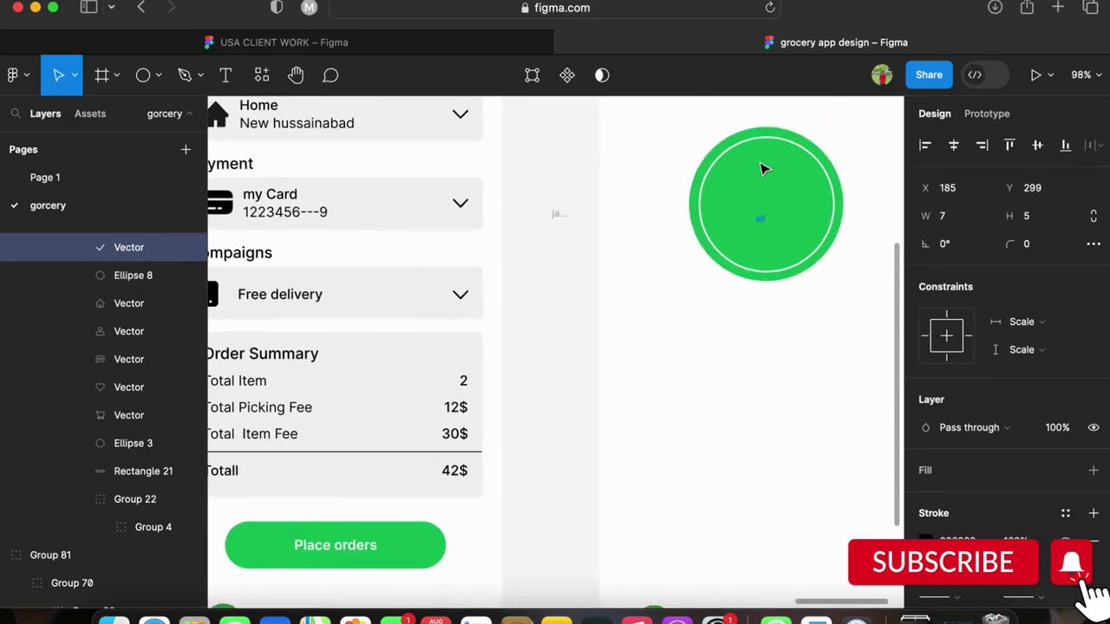
pyautogui.hscroll(2, 763, 169)
pyautogui.click(1027, 217)
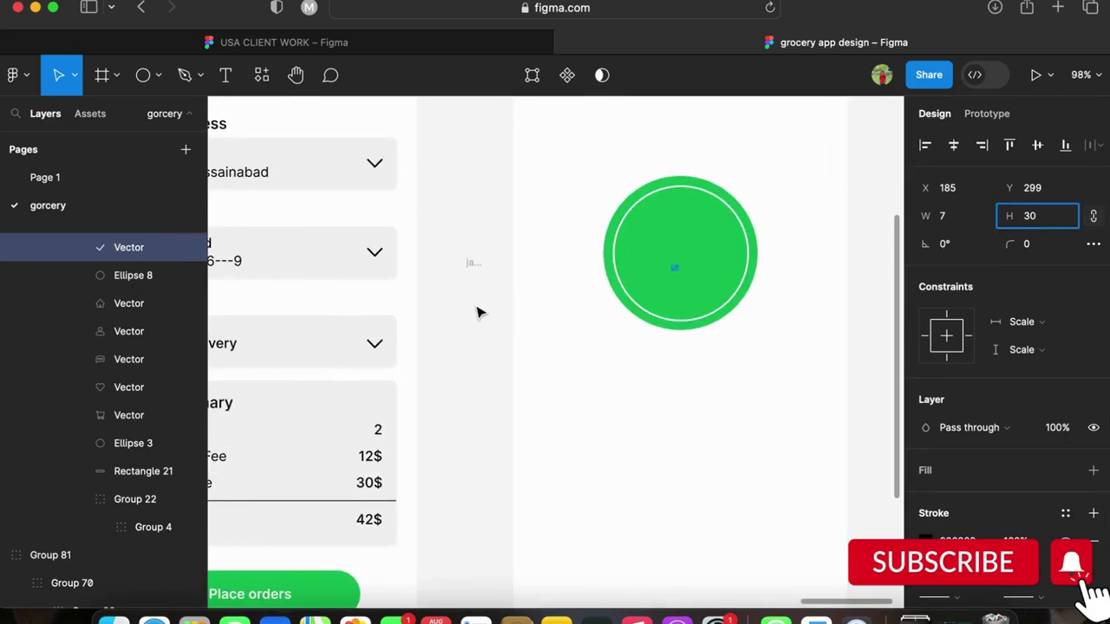
pyautogui.click(479, 313)
pyautogui.click(699, 281)
pyautogui.moveTo(703, 289); pyautogui.dragTo(692, 263)
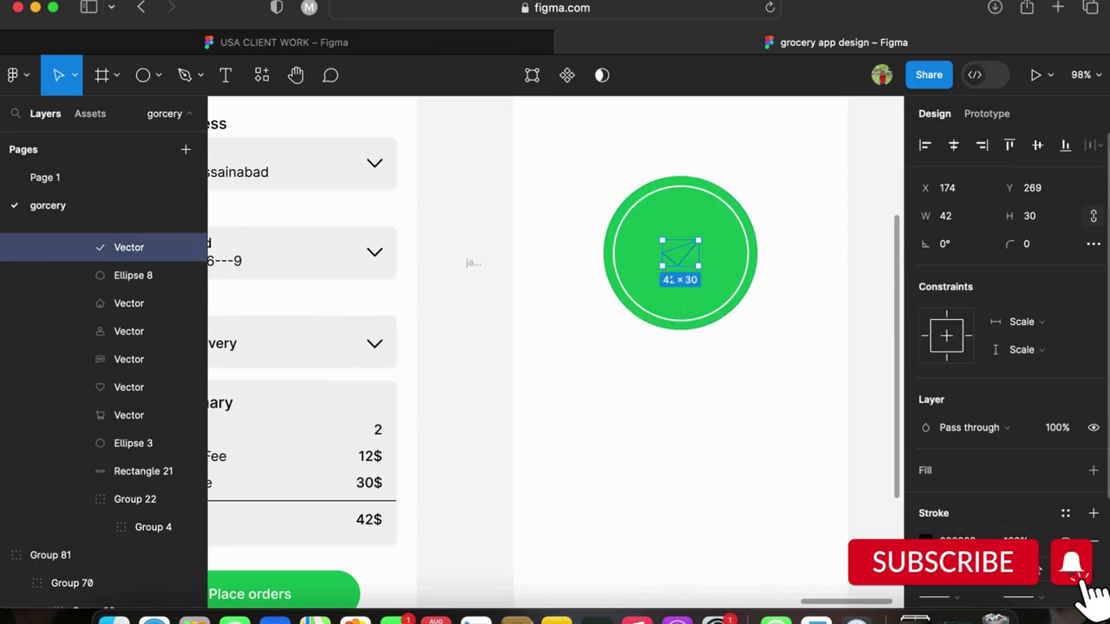
# Thicken the tick's stroke and set the tick's height to 40.
pyautogui.click(1034, 567)
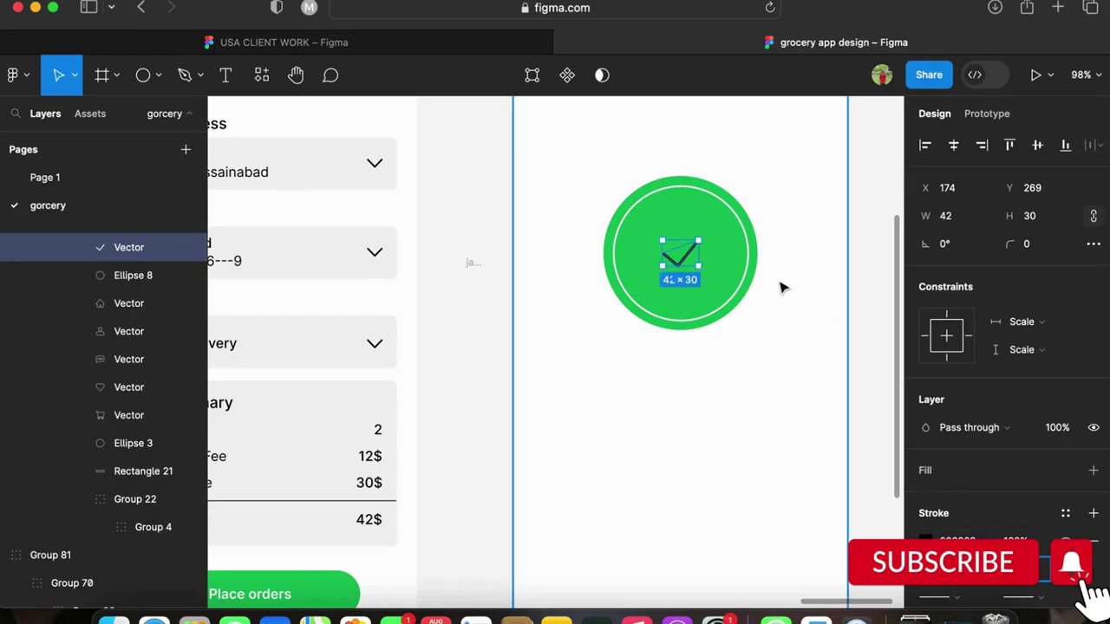
pyautogui.write('40')
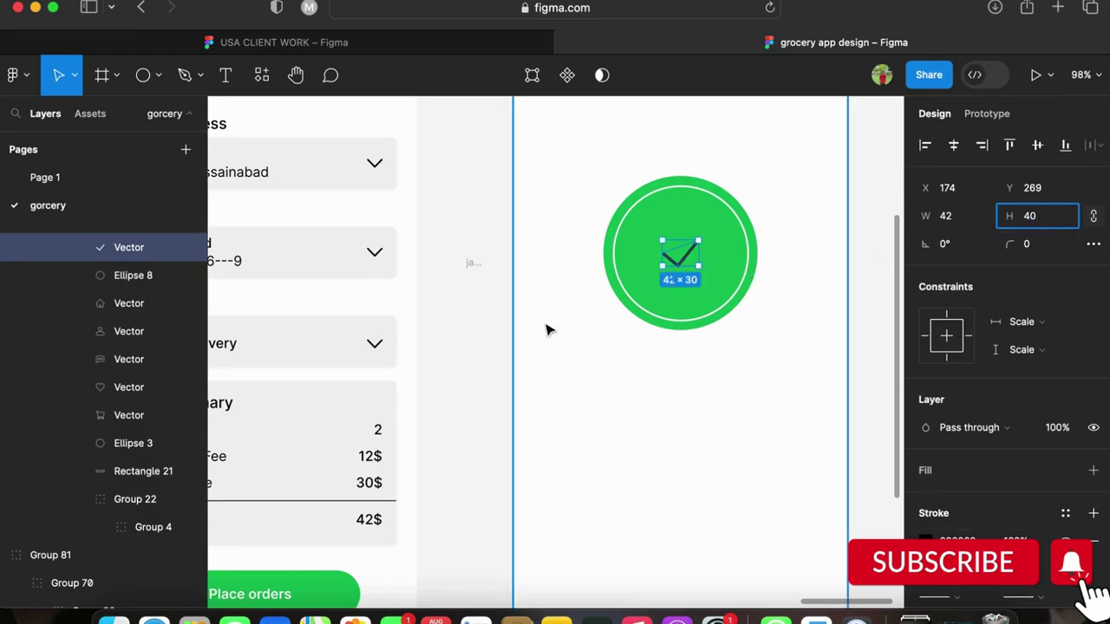
pyautogui.press('Return')
pyautogui.click(442, 392)
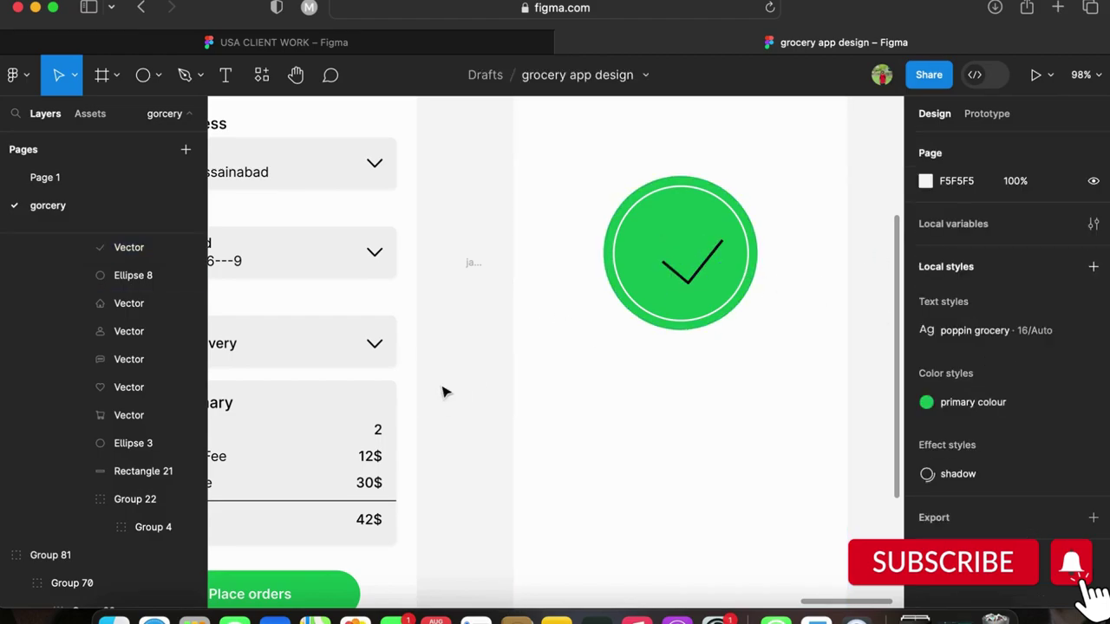
# Enlarge the tick to 70 × 50, center it in the circle at X 160, Y 259, and color its stroke white FFFFFF.
pyautogui.click(704, 283)
pyautogui.moveTo(702, 281)
pyautogui.mouseDown()
pyautogui.moveTo(691, 255)
pyautogui.moveTo(689, 267)
pyautogui.mouseUp()
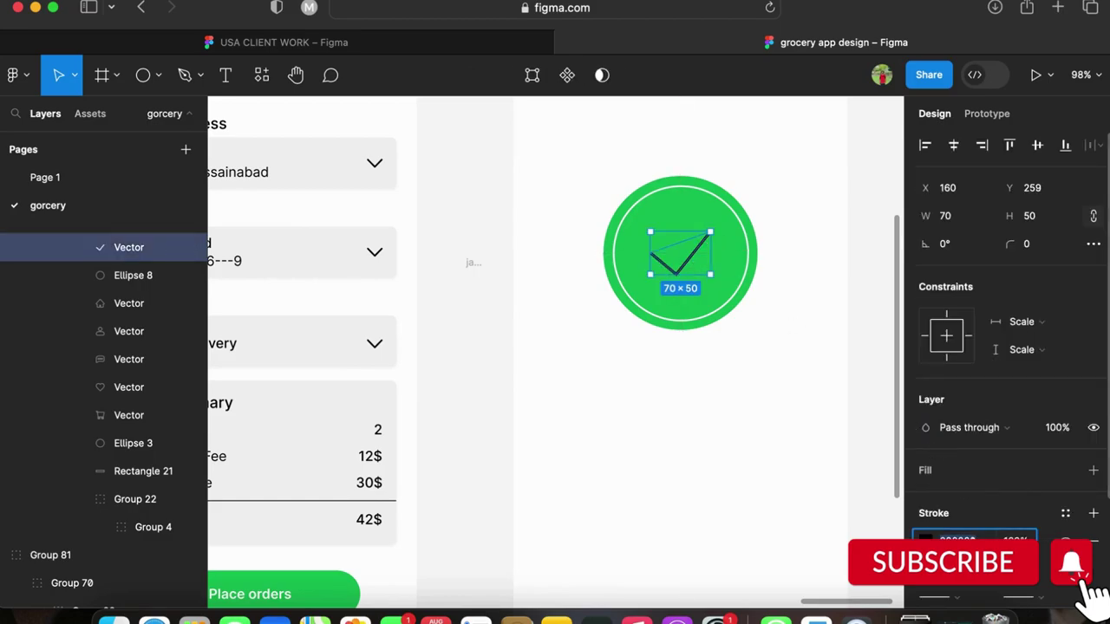
pyautogui.write('ff')
pyautogui.moveTo(735, 542); pyautogui.dragTo(666, 542)
pyautogui.press('super+z')
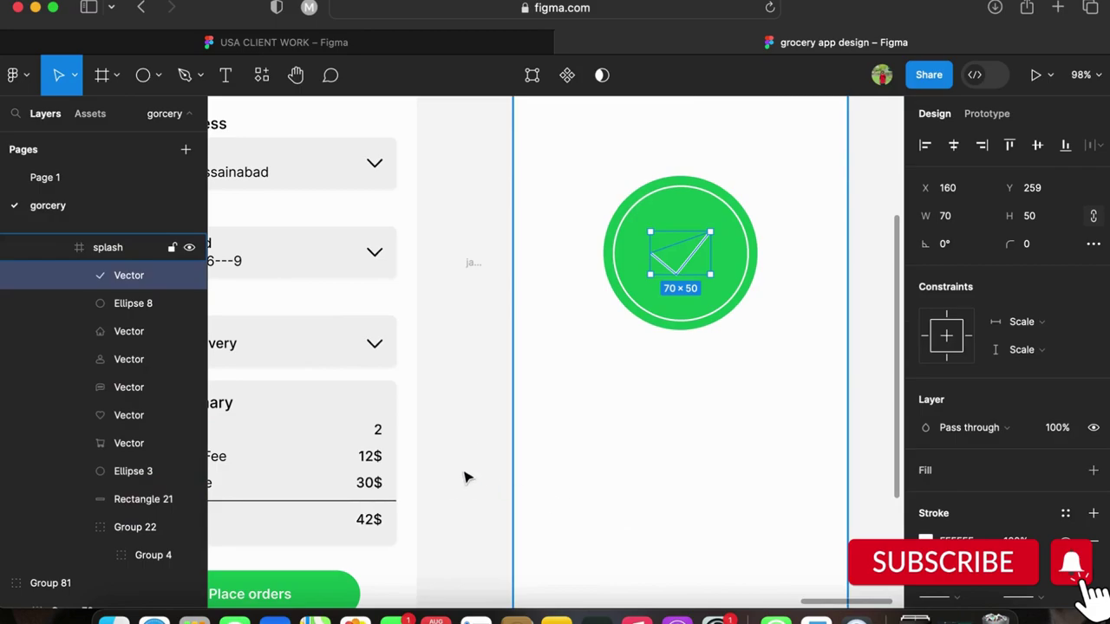
# Add the text "your order have be complete" below the green badge and move it to X 84, Y 409.
pyautogui.click(465, 477)
pyautogui.scroll(-3, 465, 478)
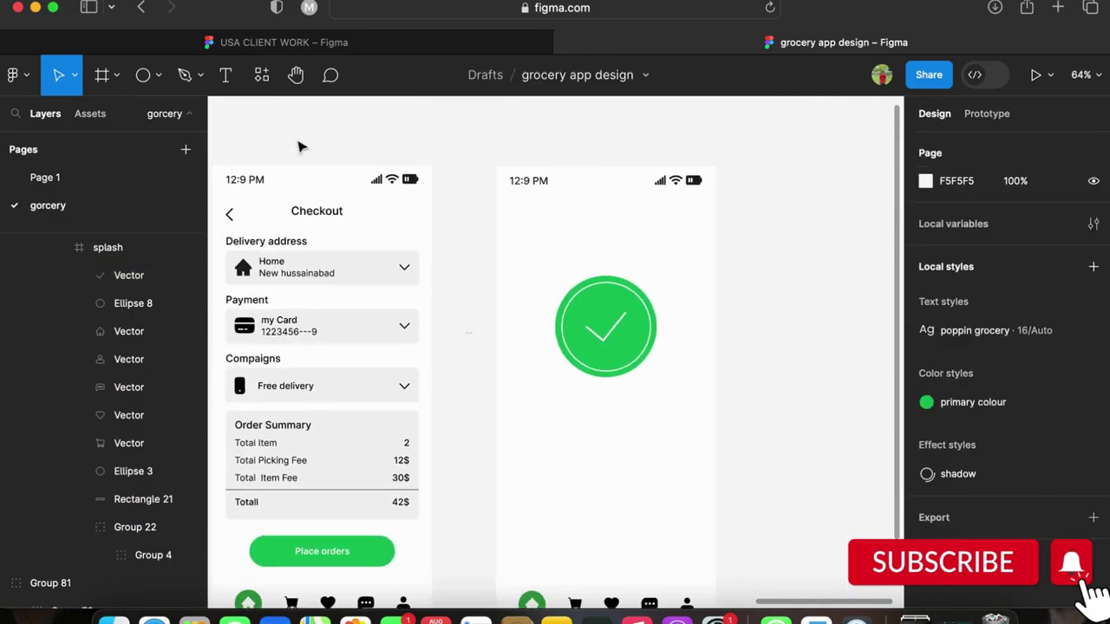
pyautogui.click(226, 74)
pyautogui.click(580, 414)
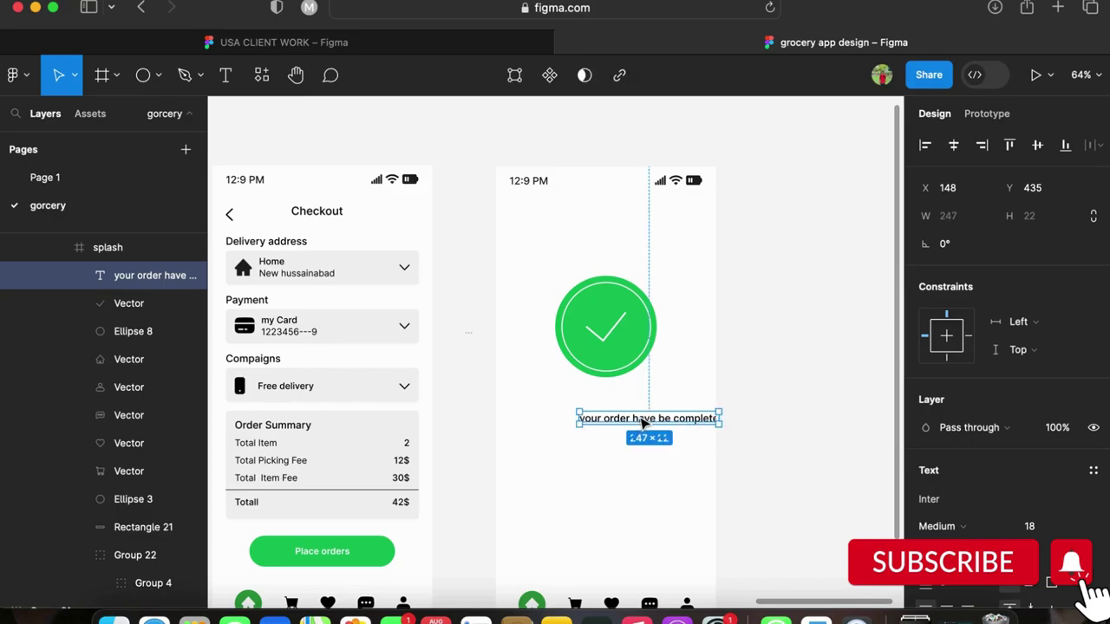
pyautogui.moveTo(617, 413); pyautogui.dragTo(606, 407)
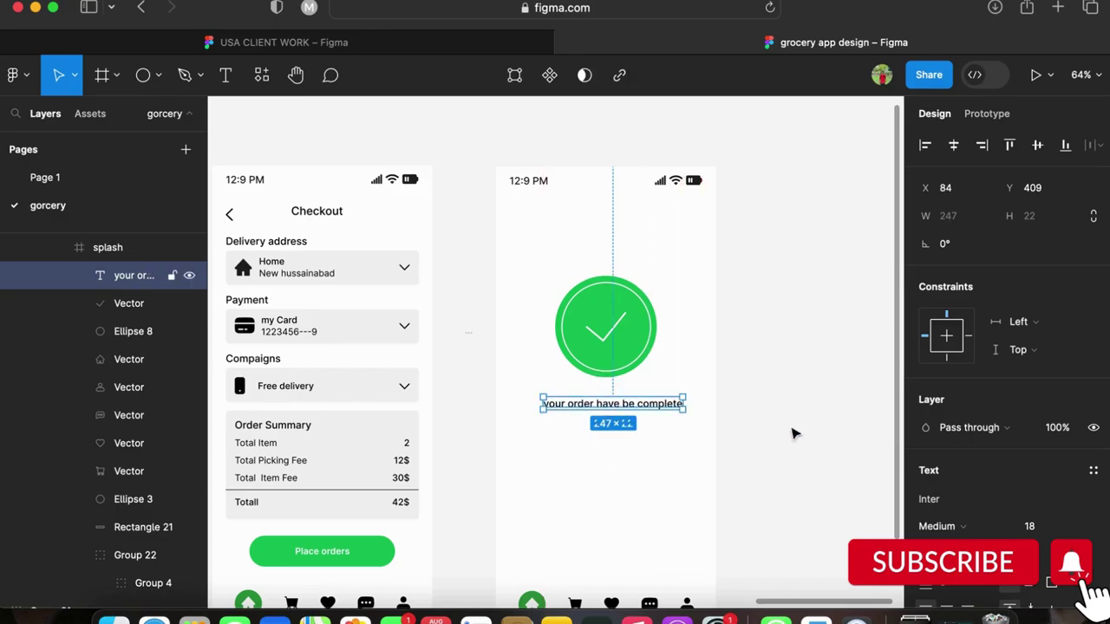
# Set the order message's letter case to Title case in the type settings.
pyautogui.scroll(-2, 983, 520)
pyautogui.click(1094, 538)
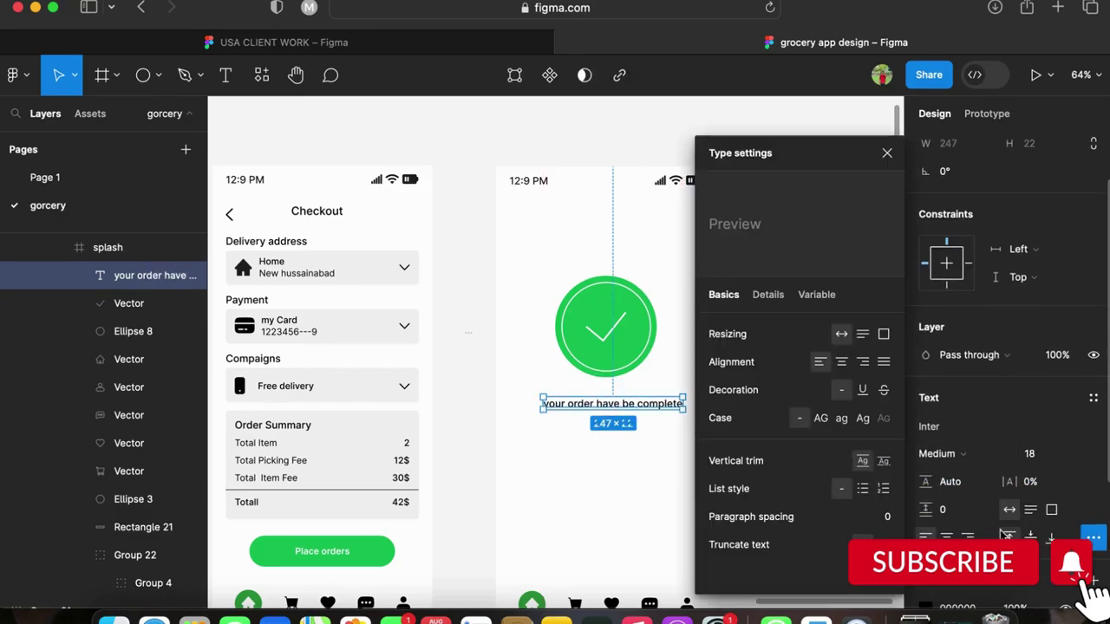
pyautogui.click(860, 420)
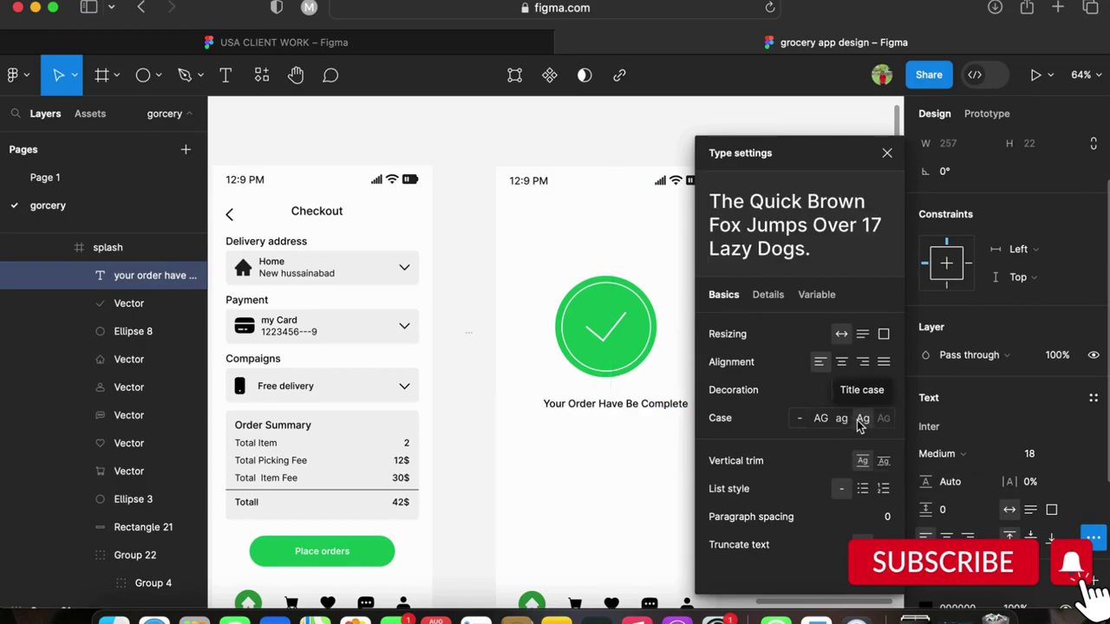
pyautogui.click(887, 153)
# Replace the last word of the order message so that it reads "Your Order Have Be Delivery".
pyautogui.doubleClick(627, 408)
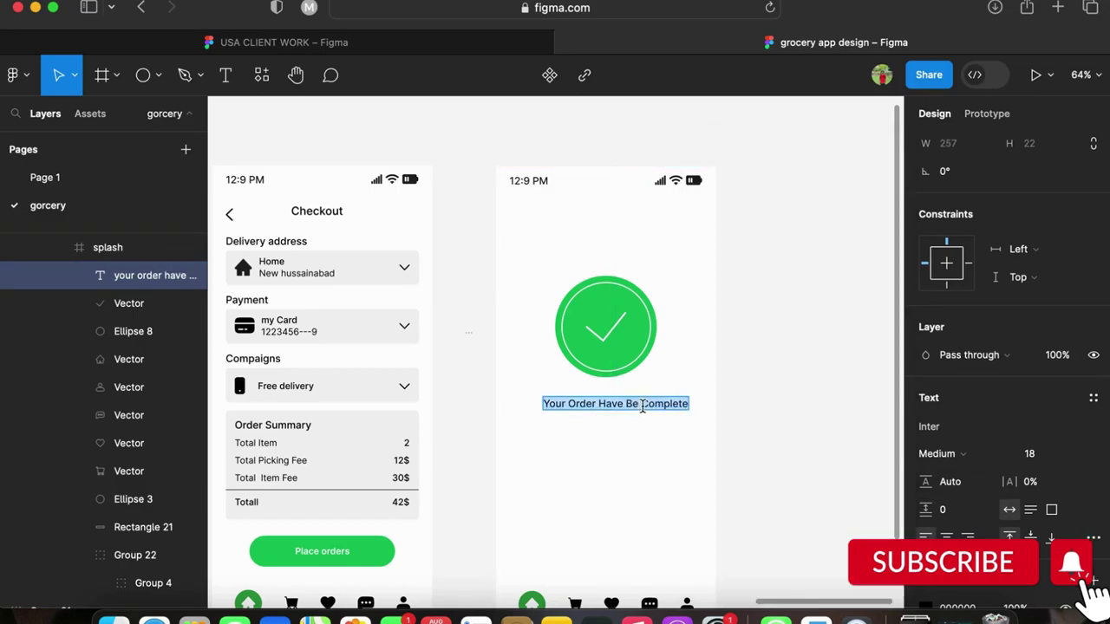
pyautogui.doubleClick(684, 406)
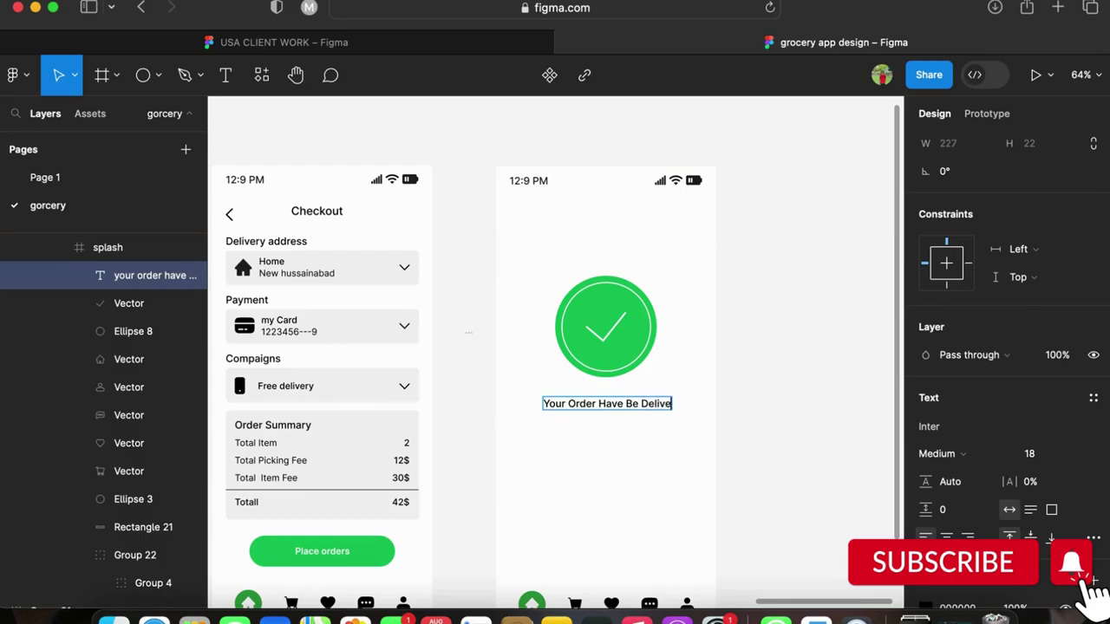
pyautogui.click(703, 455)
# Center the order message horizontally on the screen close beneath the badge and set its font weight to Semi Bold.
pyautogui.moveTo(619, 403); pyautogui.dragTo(614, 404)
pyautogui.press('alt')
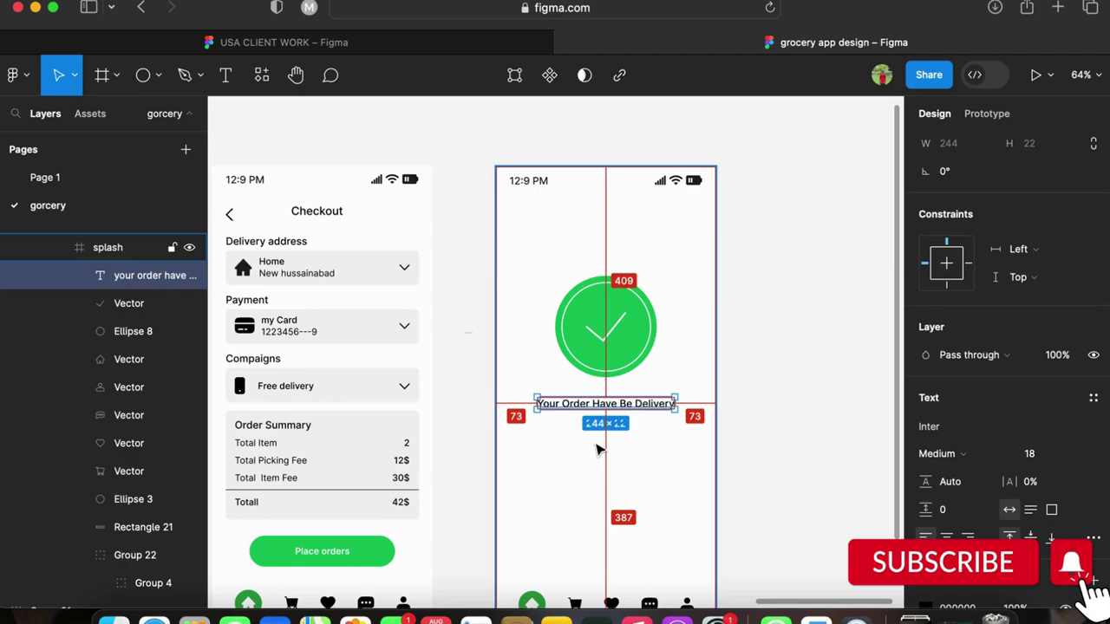
pyautogui.press('alt')
pyautogui.press('Up')
pyautogui.press('Up')
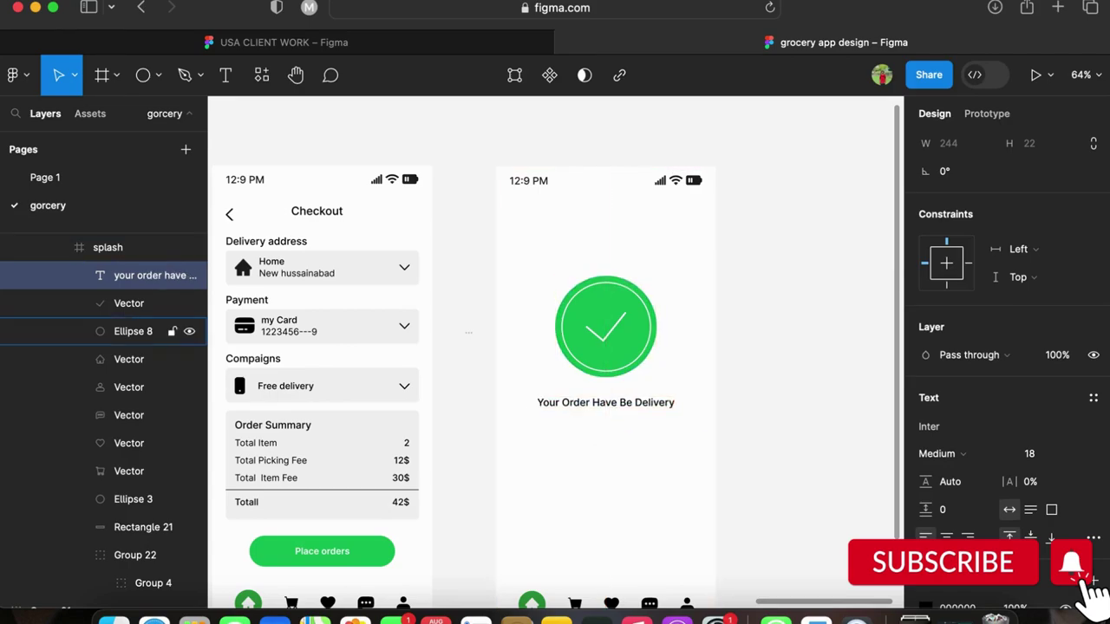
pyautogui.press('Up')
pyautogui.press('Up')
pyautogui.press('alt')
pyautogui.press('Up')
pyautogui.moveTo(605, 401); pyautogui.dragTo(606, 398)
pyautogui.click(970, 455)
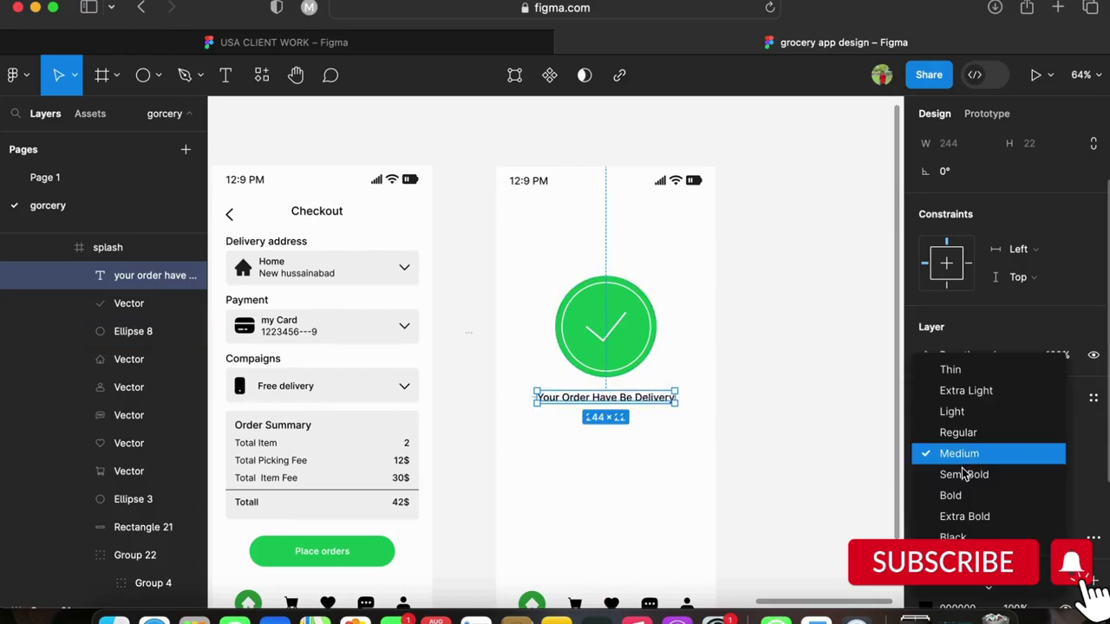
pyautogui.click(949, 473)
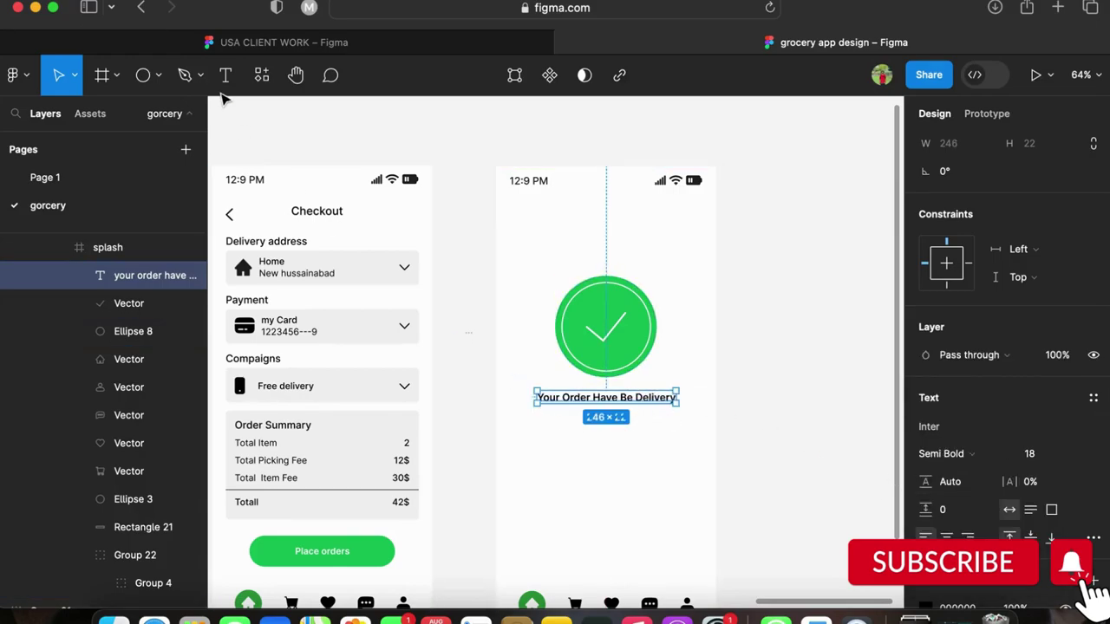
# Draw a text box about 290 × 97 below the order message and fill it with the placeholder "nsjs".
pyautogui.press('Return')
pyautogui.moveTo(523, 418); pyautogui.dragTo(688, 473)
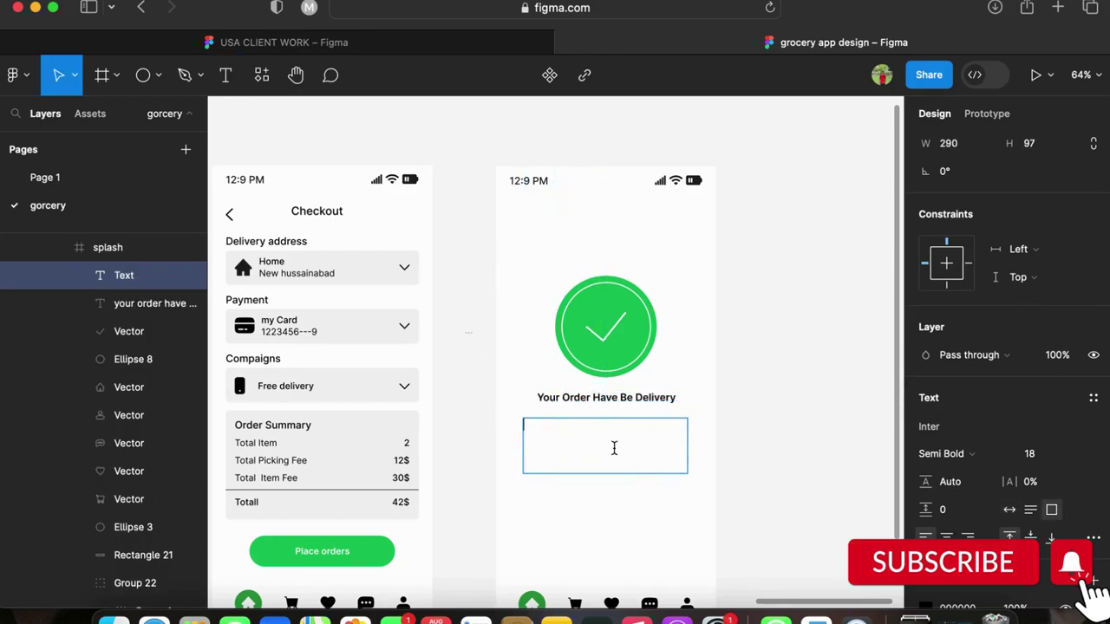
pyautogui.rightClick(649, 497)
pyautogui.click(595, 464)
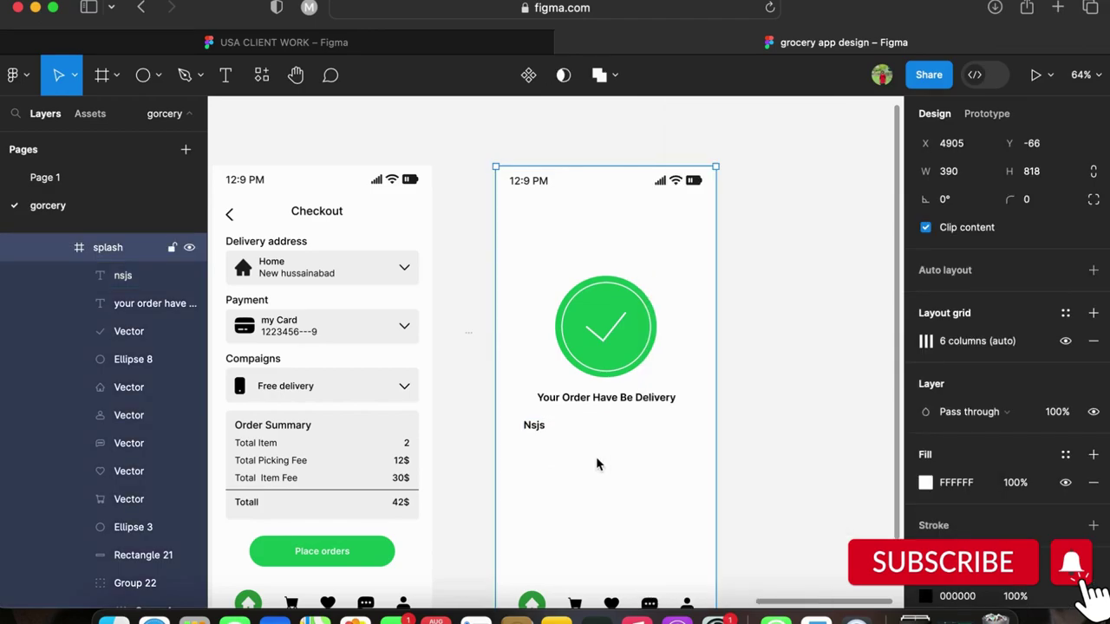
pyautogui.click(653, 446)
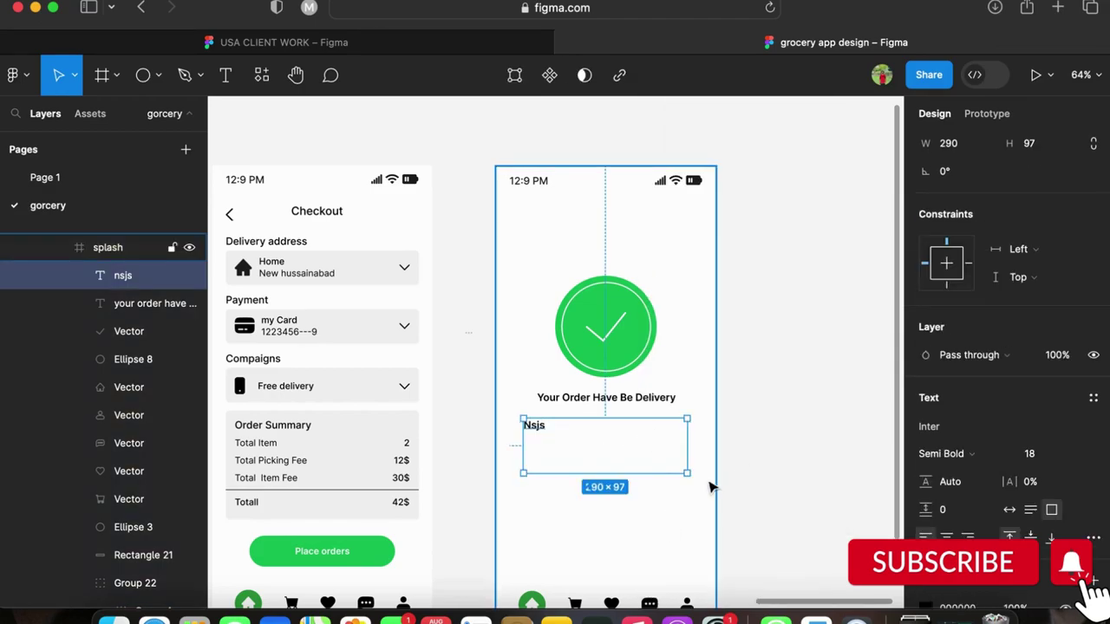
pyautogui.rightClick(654, 492)
pyautogui.moveTo(798, 446)
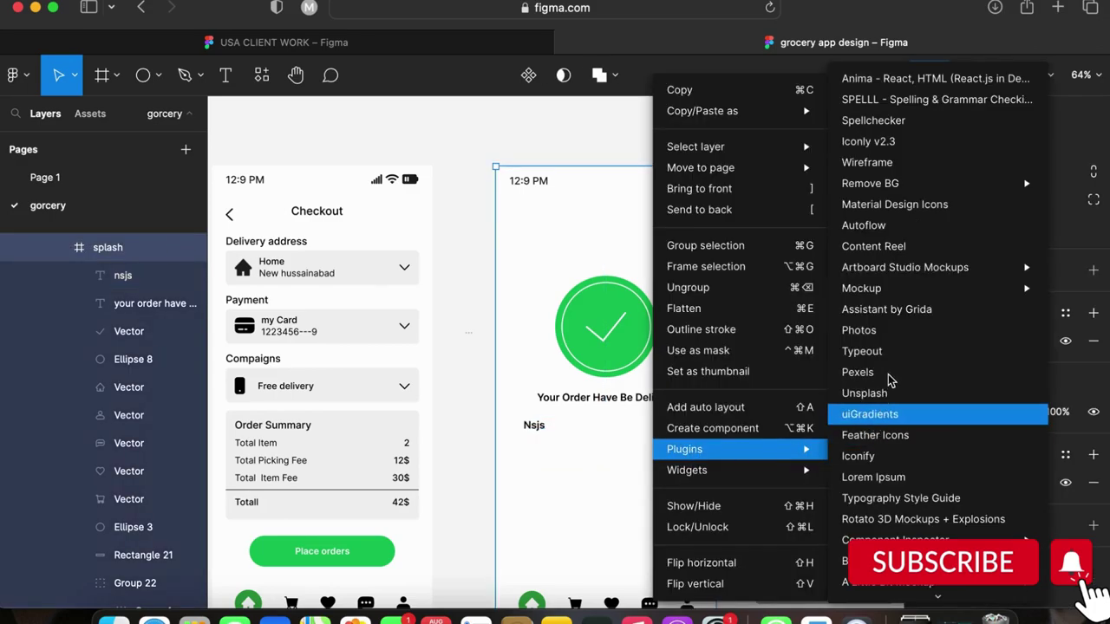
pyautogui.click(886, 479)
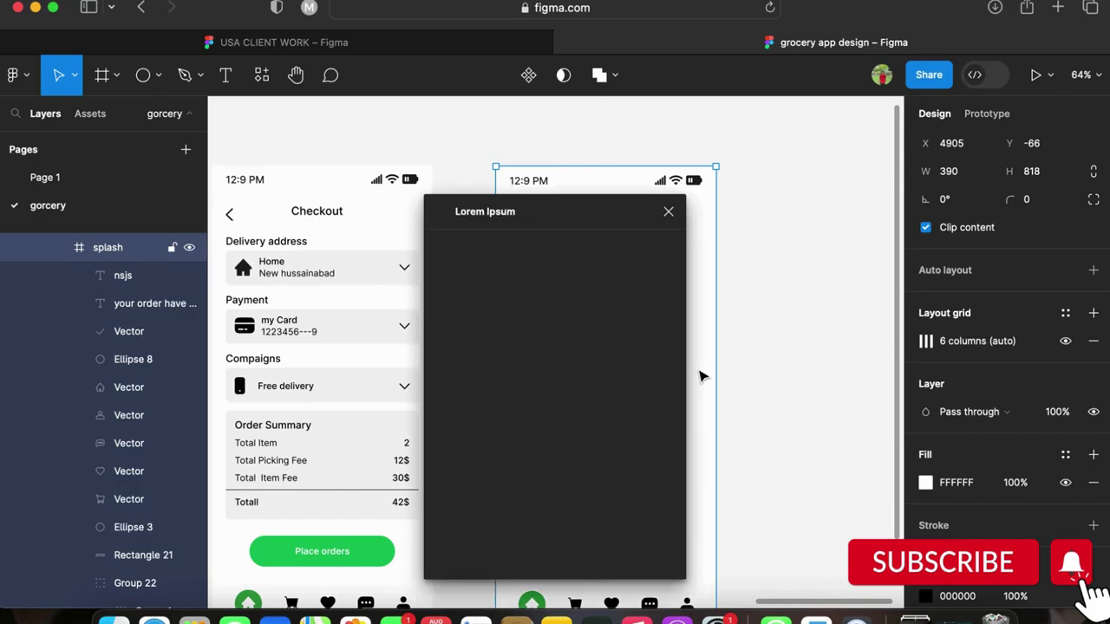
pyautogui.click(667, 211)
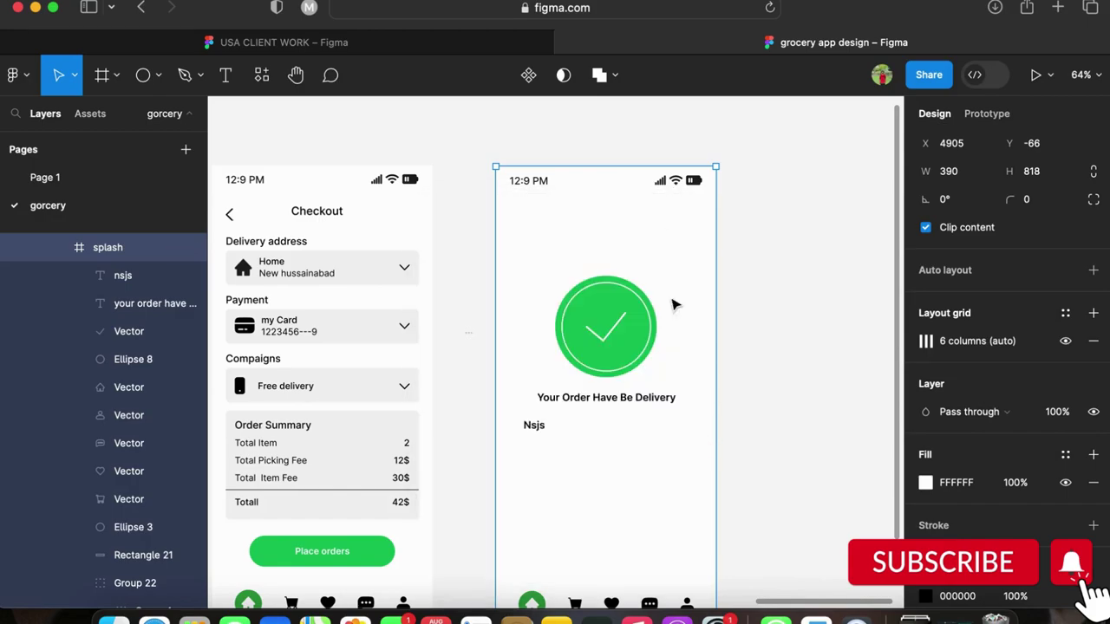
# Replace the placeholder in the text box below the order message with auto-generated text from the Lorem Ipsum plugin.
pyautogui.scroll(-2, 673, 302)
pyautogui.click(789, 436)
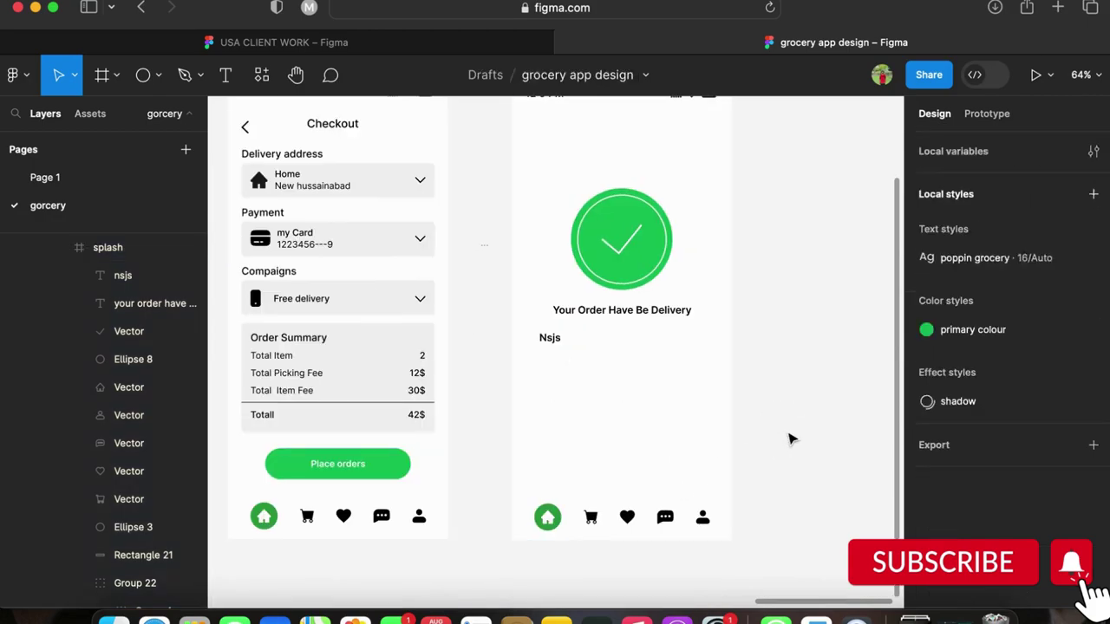
pyautogui.click(551, 340)
pyautogui.rightClick(664, 375)
pyautogui.moveTo(702, 450)
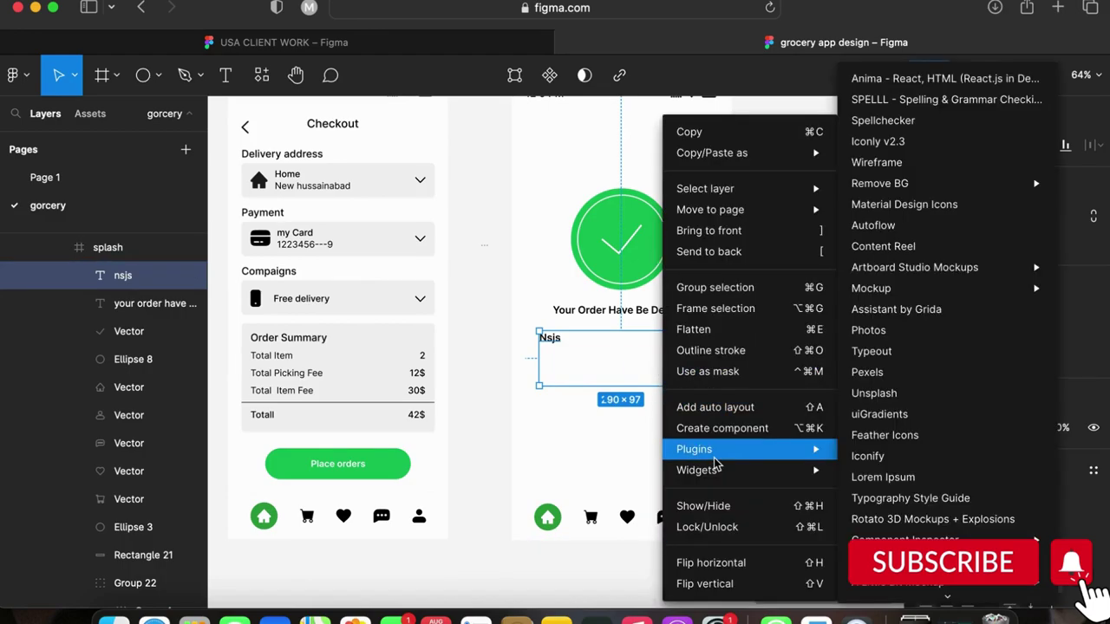
pyautogui.click(875, 479)
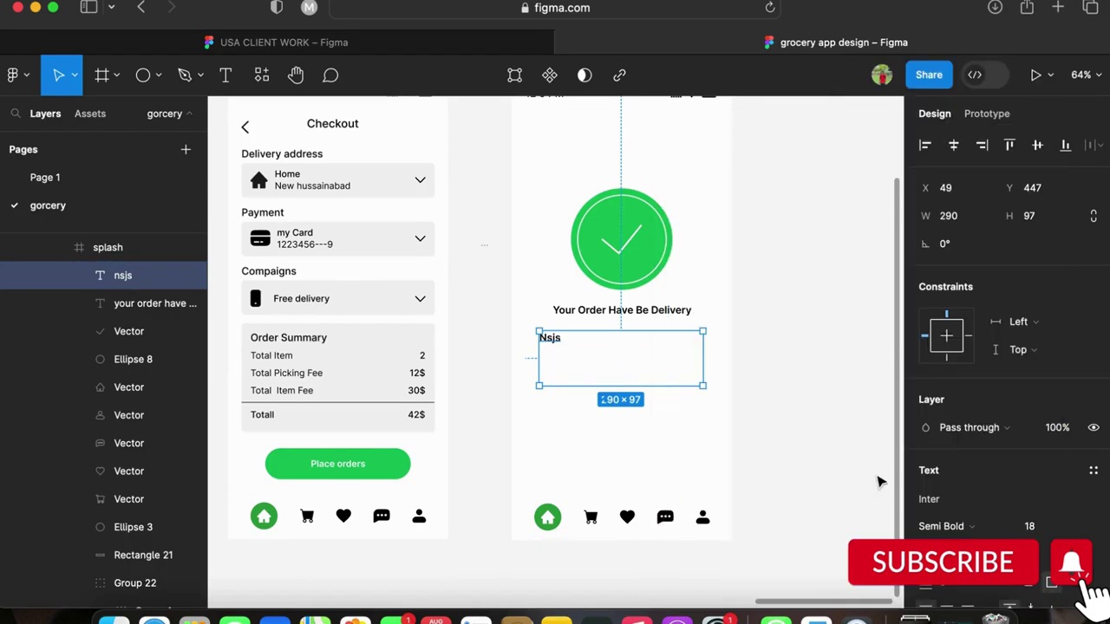
pyautogui.click(603, 462)
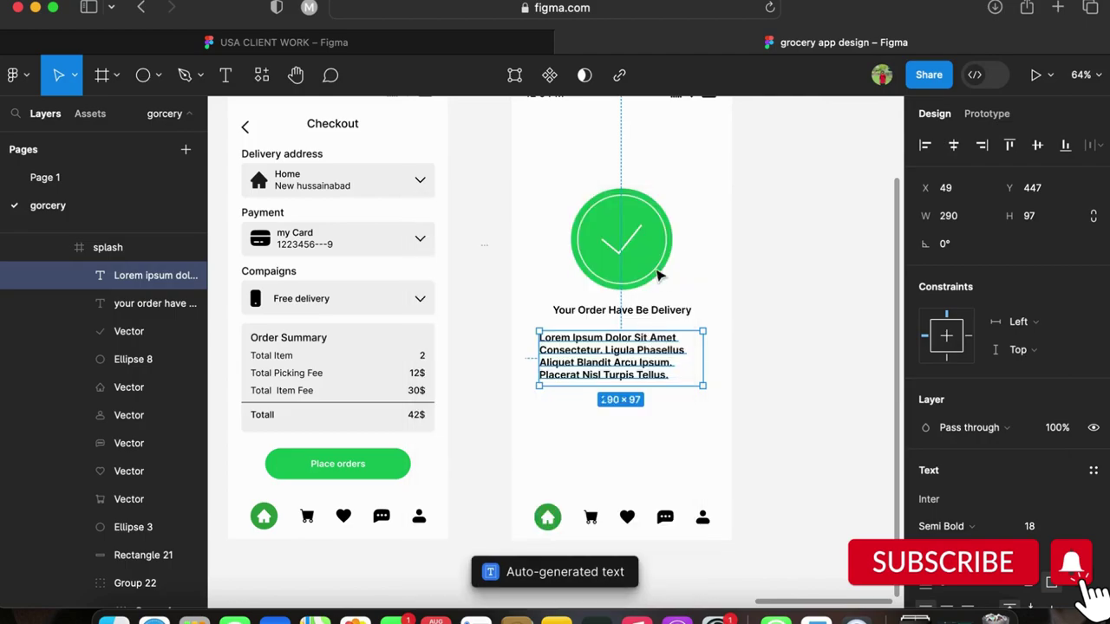
pyautogui.click(744, 375)
pyautogui.click(668, 364)
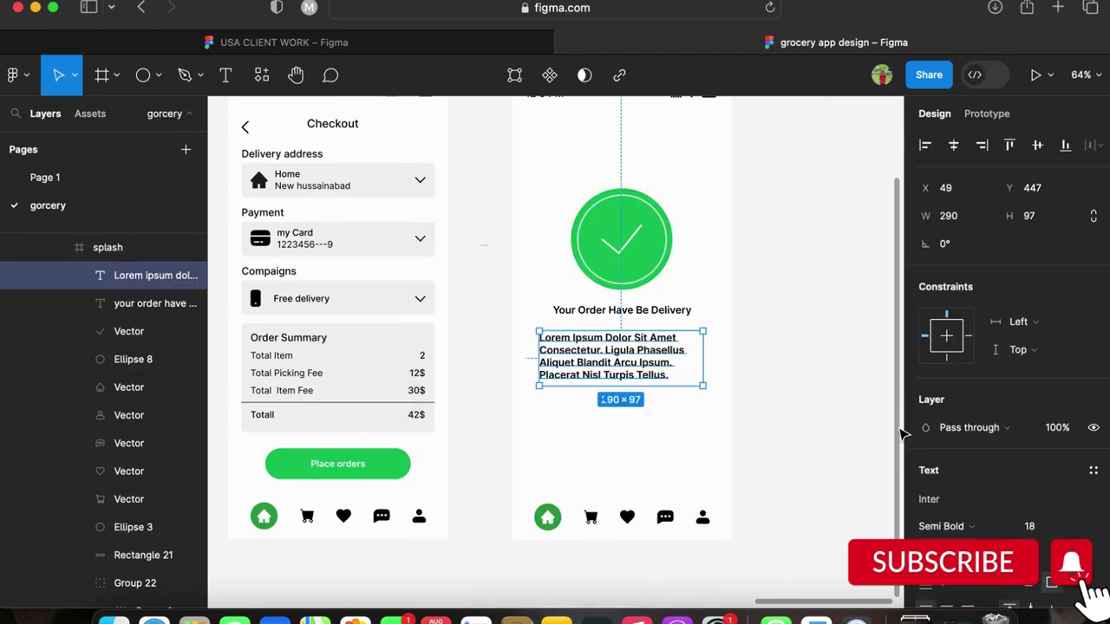
pyautogui.click(1027, 527)
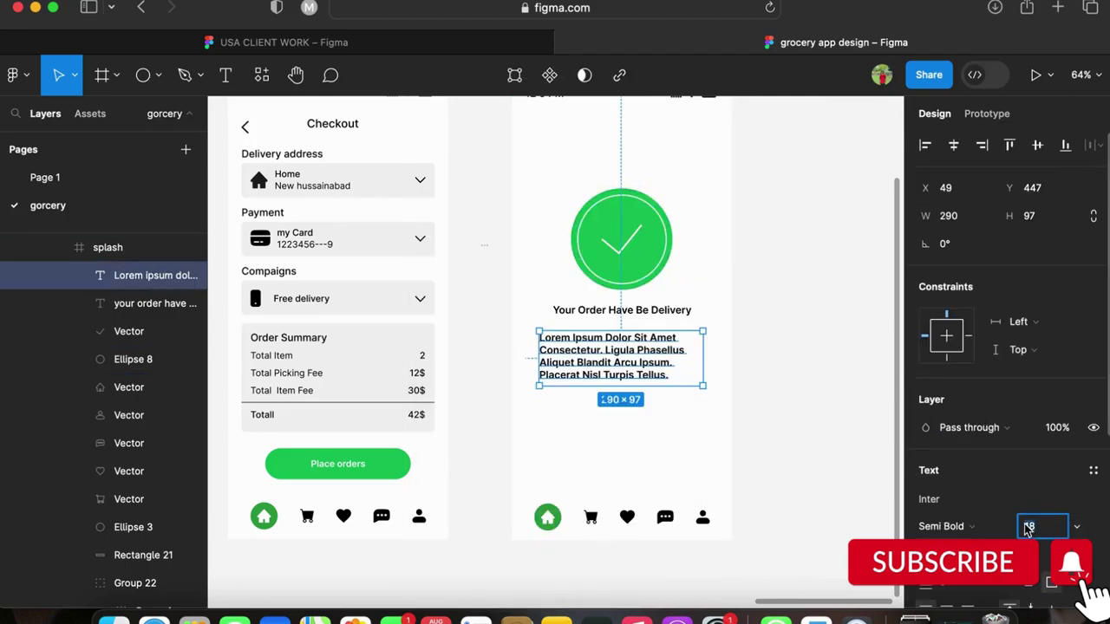
pyautogui.click(978, 524)
pyautogui.press('Escape')
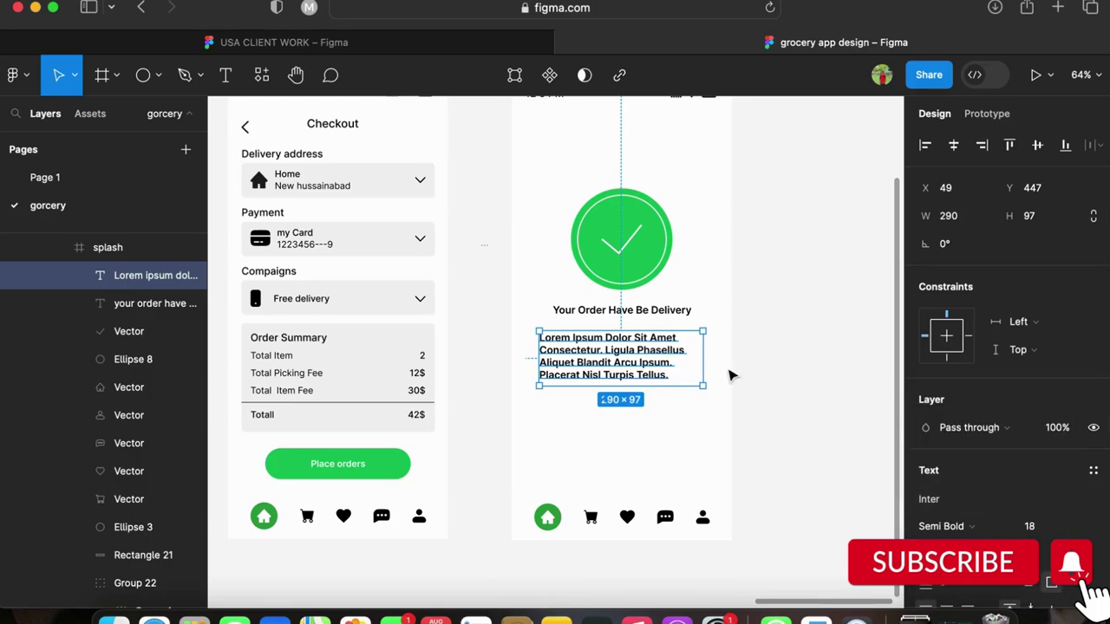
pyautogui.click(755, 456)
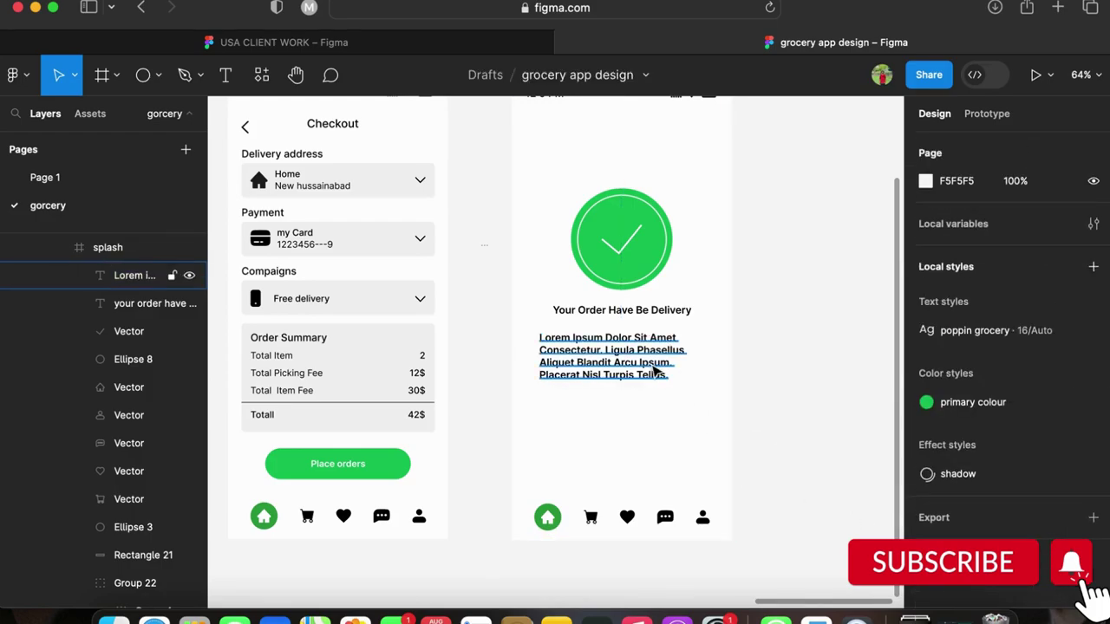
# Set the Lorem ipsum paragraph's font weight to Medium and its size to 16.
pyautogui.click(673, 375)
pyautogui.click(990, 531)
pyautogui.click(995, 511)
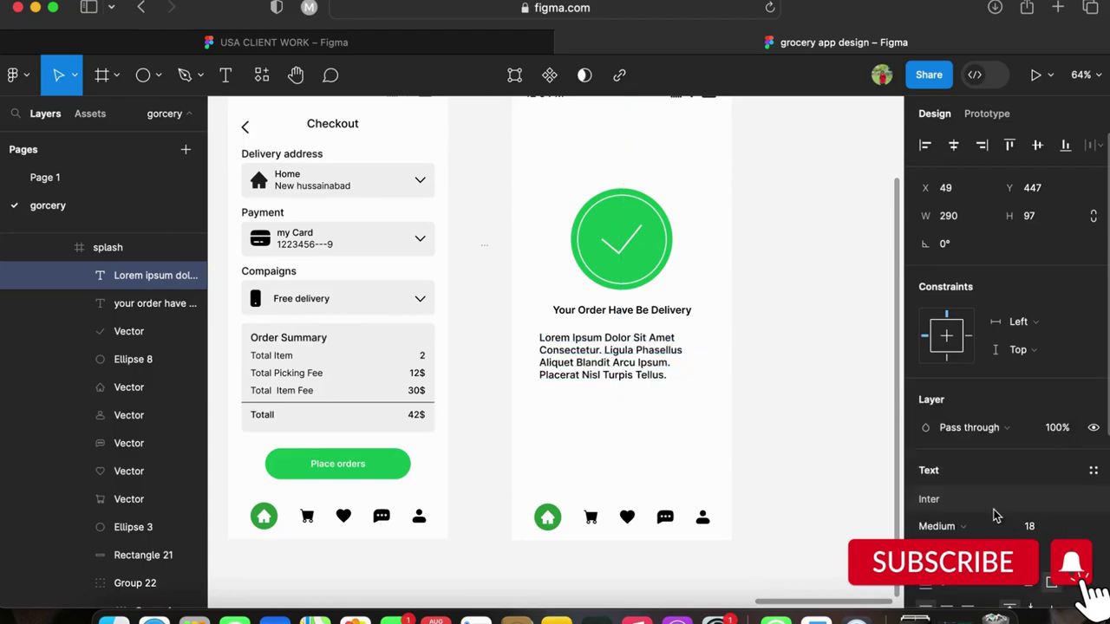
pyautogui.click(1030, 527)
pyautogui.write('16')
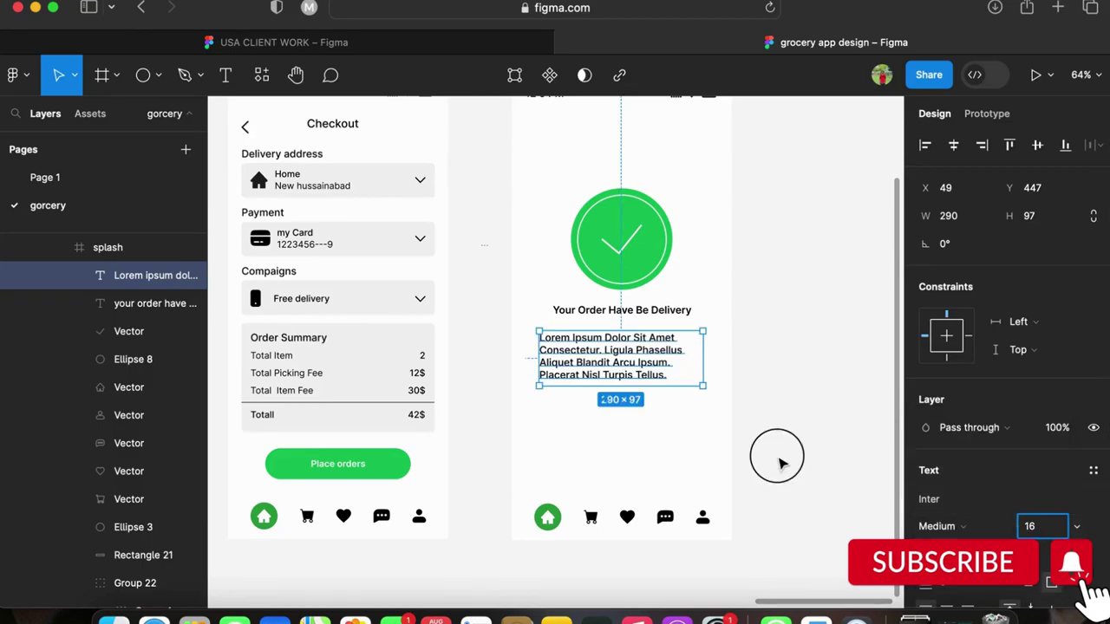
pyautogui.click(767, 453)
pyautogui.press('super+z')
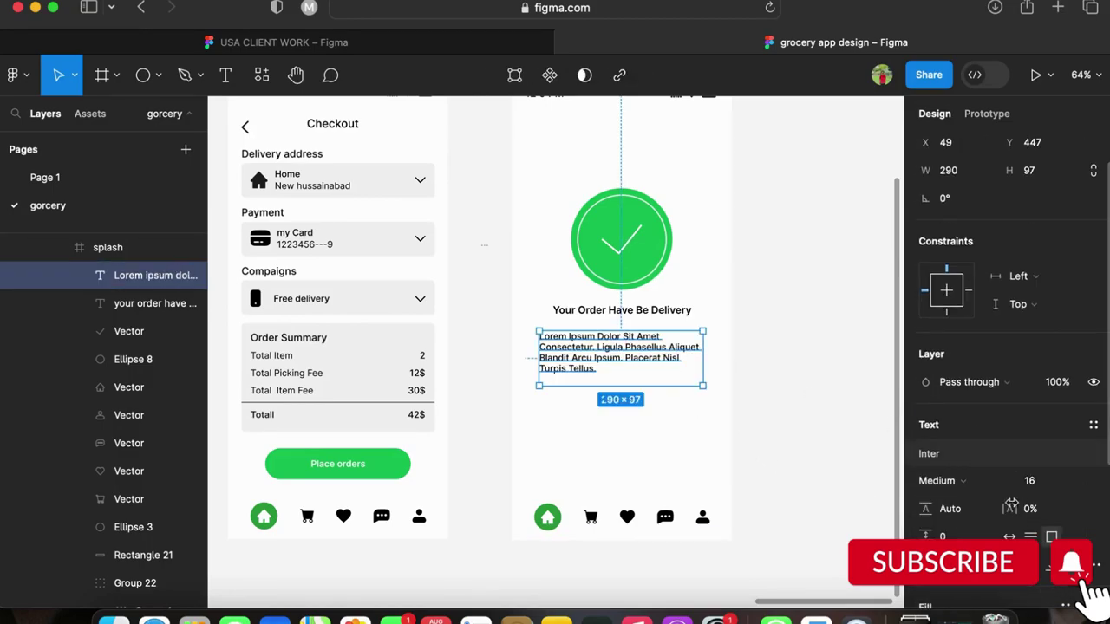
# Center-align the Lorem ipsum paragraph's text and move its box up to X 50, Y 435.
pyautogui.click(954, 566)
pyautogui.scroll(5, 643, 355)
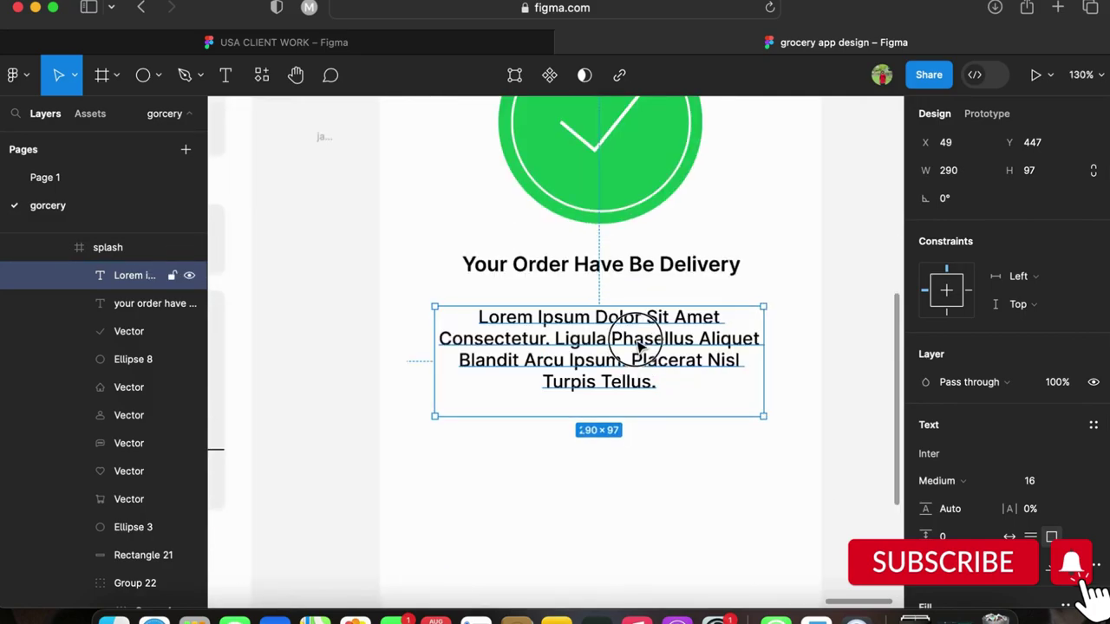
pyautogui.moveTo(635, 357); pyautogui.dragTo(639, 346)
# Set the Lorem ipsum paragraph's font weight to Regular and shift its box up to Y 432.
pyautogui.click(938, 481)
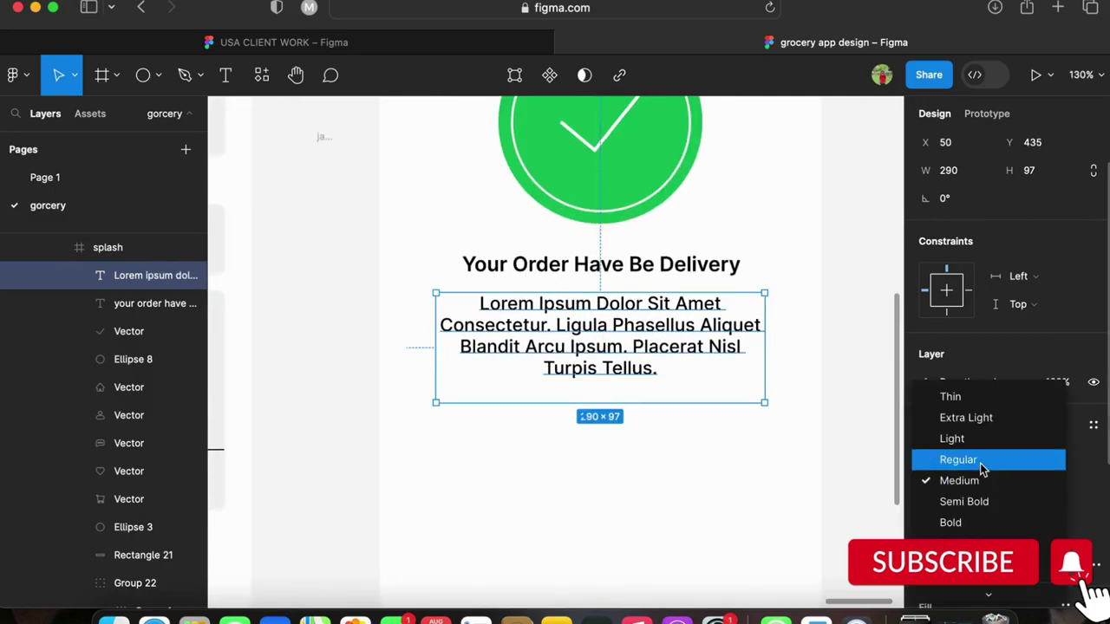
pyautogui.click(978, 458)
pyautogui.press('Up')
pyautogui.press('Up')
pyautogui.press('Up')
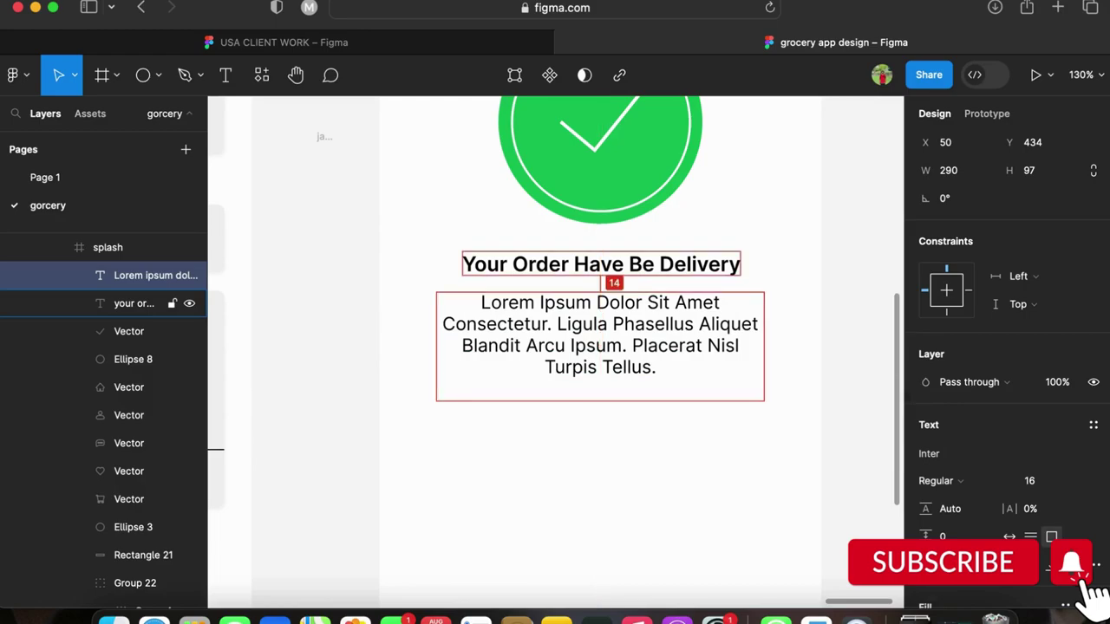
pyautogui.moveTo(611, 295); pyautogui.dragTo(611, 296)
pyautogui.scroll(-5, 611, 296)
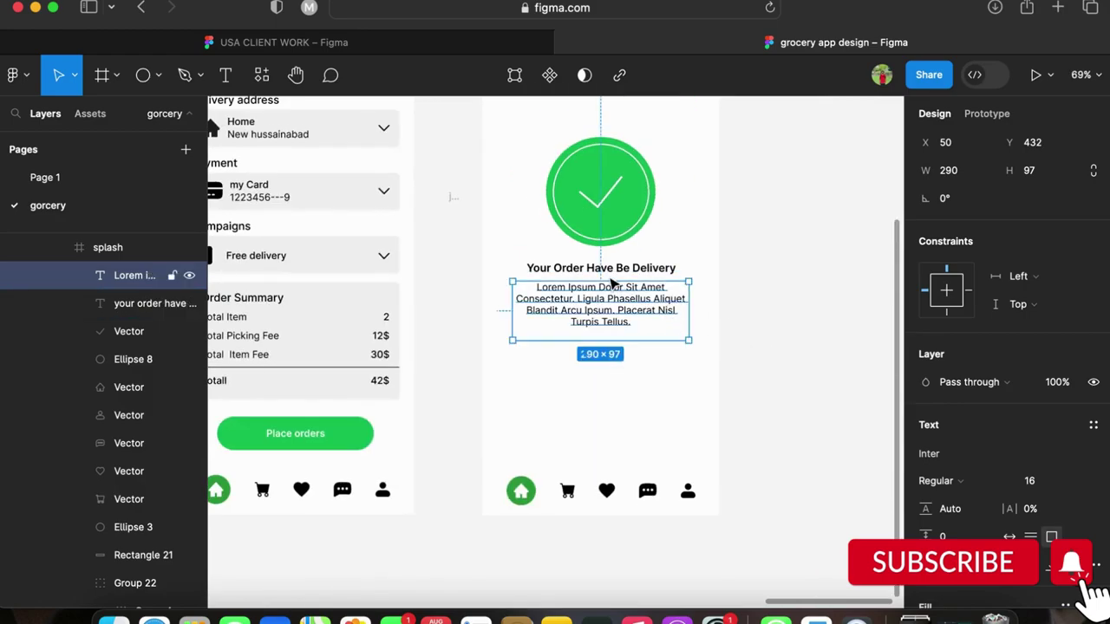
# Copy the Place orders button with its label below the paragraph on the new screen and change the label to "track my order".
pyautogui.click(811, 350)
pyautogui.scroll(-3, 706, 318)
pyautogui.doubleClick(462, 399)
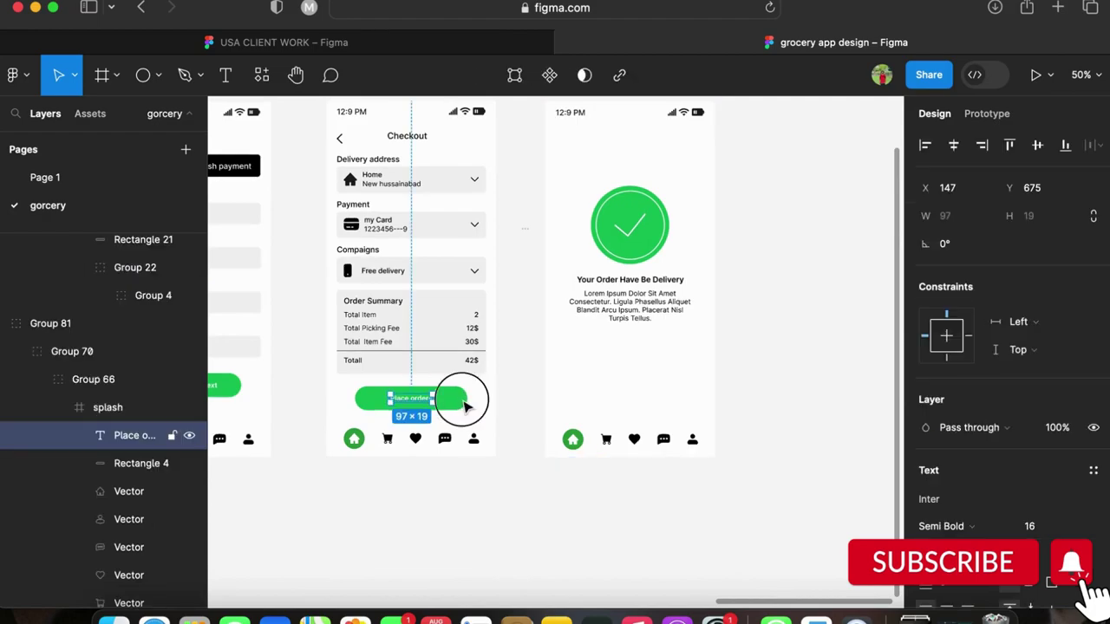
pyautogui.keyDown('shift'); pyautogui.click(462, 400); pyautogui.keyUp('shift')
pyautogui.moveTo(422, 396); pyautogui.dragTo(643, 351)
pyautogui.doubleClick(642, 351)
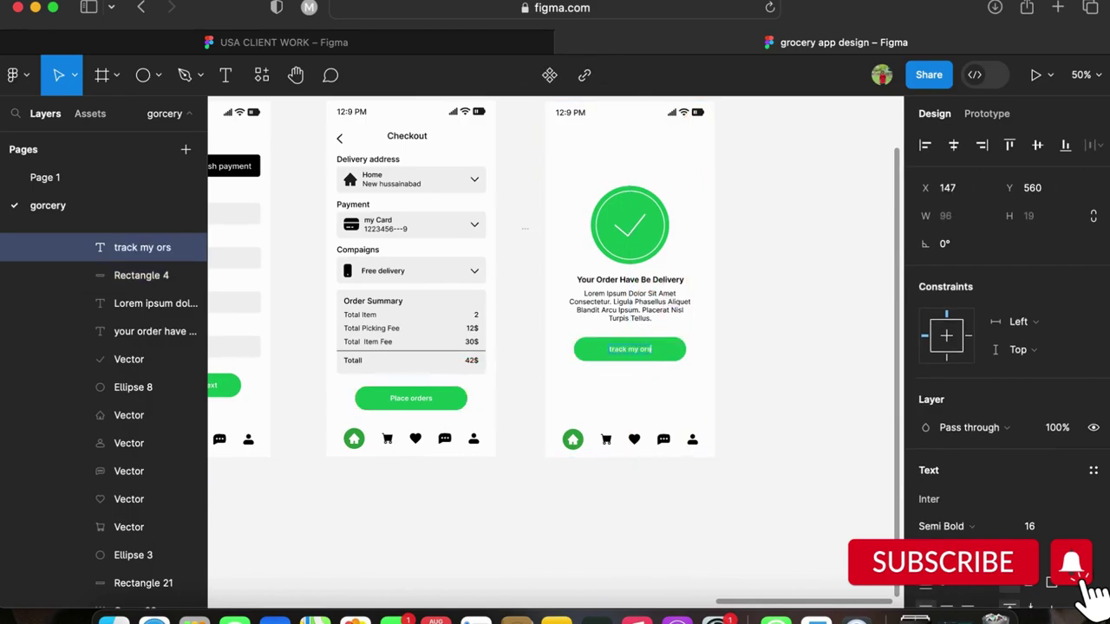
pyautogui.press('Escape')
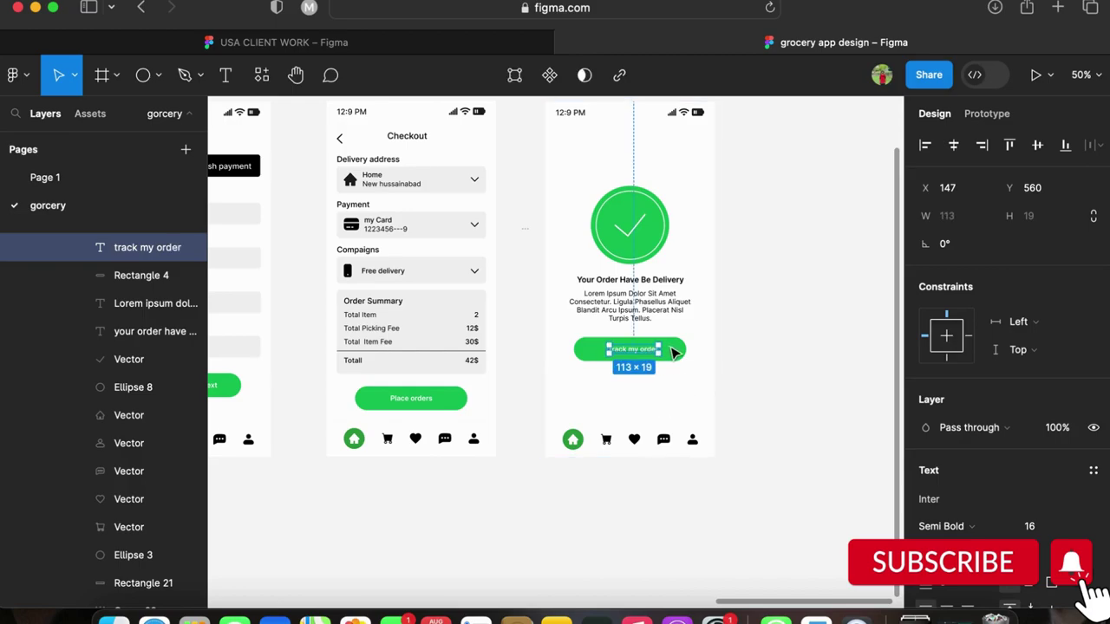
# Center the track-order label horizontally on its green button and set the label's case to title case.
pyautogui.keyDown('shift'); pyautogui.click(681, 357); pyautogui.keyUp('shift')
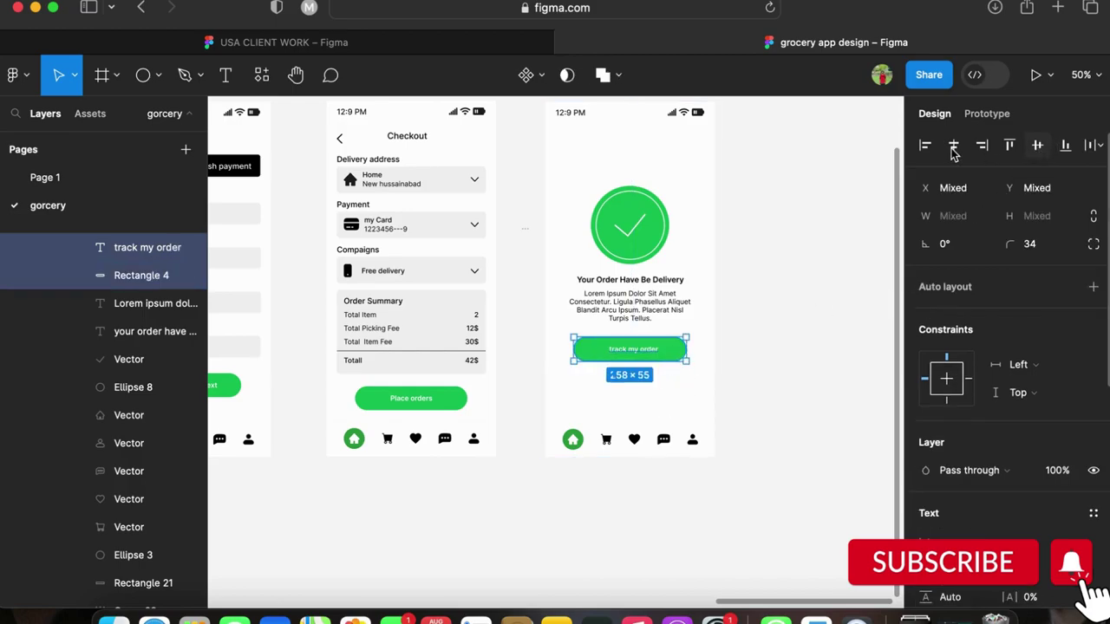
pyautogui.click(644, 349)
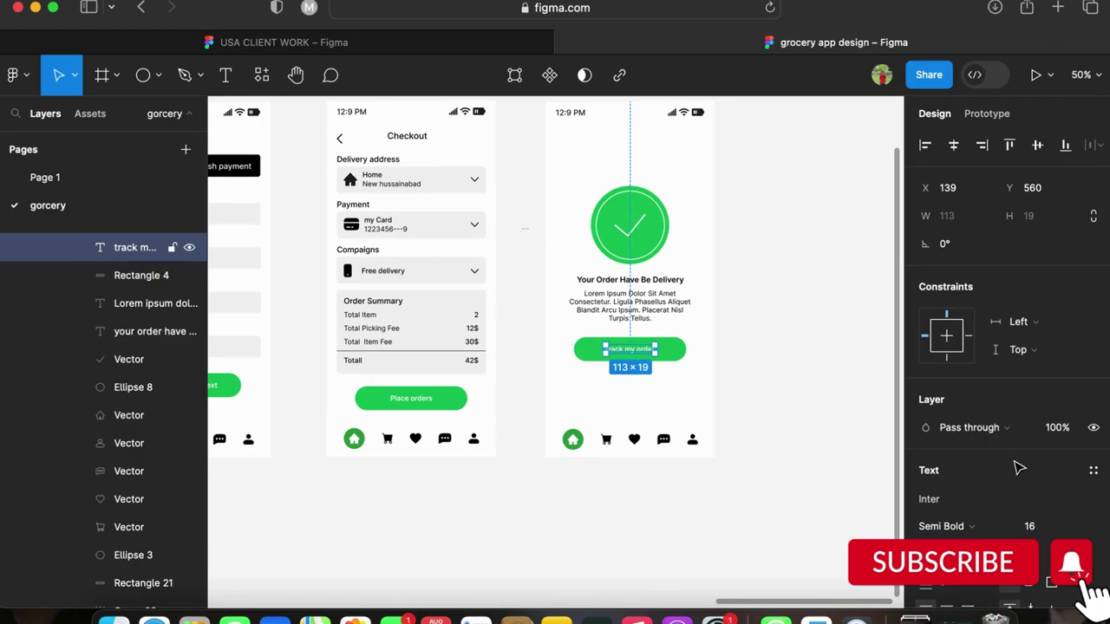
pyautogui.scroll(-3, 1040, 469)
pyautogui.click(1092, 478)
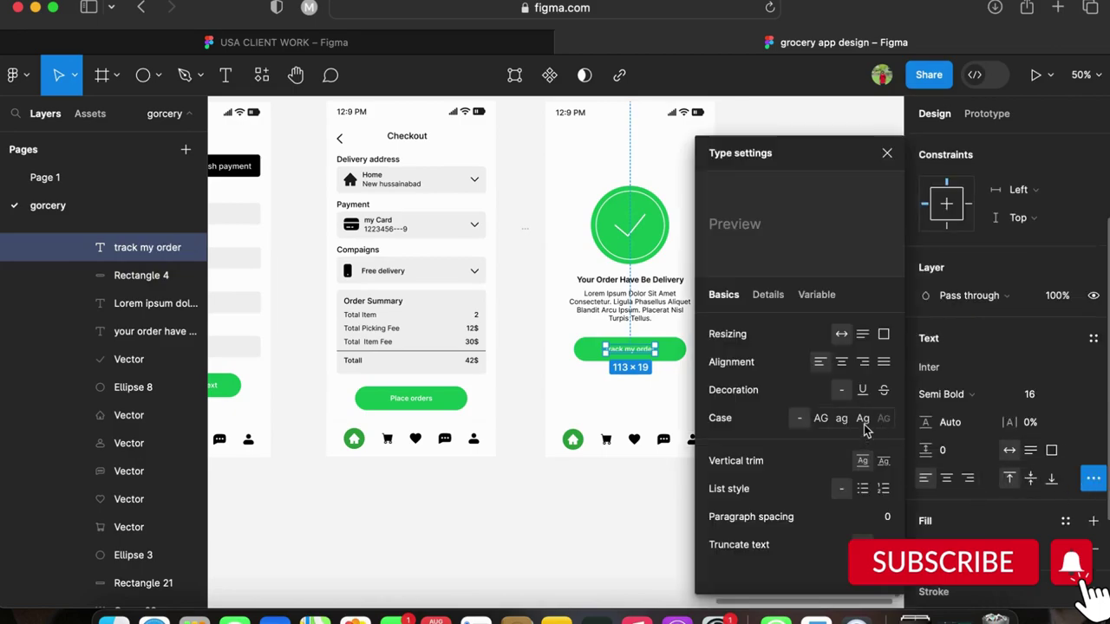
pyautogui.click(863, 418)
pyautogui.click(886, 152)
# Duplicate the track-order button with its label directly below the original and nudge the copy up slightly to tighten the gap.
pyautogui.keyDown('shift'); pyautogui.click(669, 350); pyautogui.keyUp('shift')
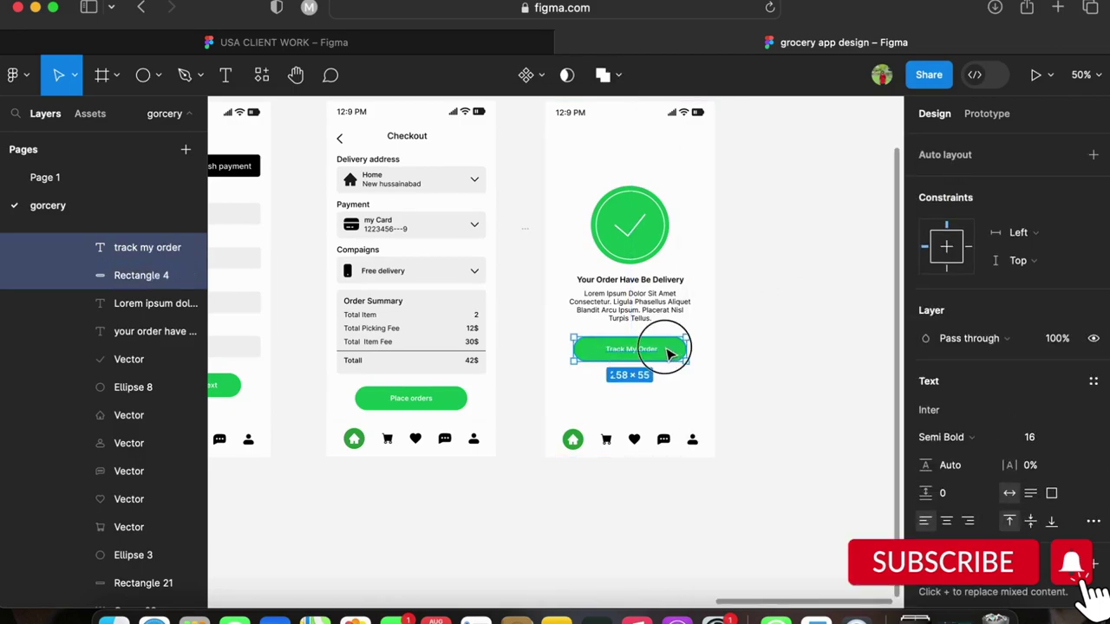
pyautogui.moveTo(669, 351); pyautogui.dragTo(669, 387)
pyautogui.press('Up')
pyautogui.press('Up')
pyautogui.press('Up')
pyautogui.press('Up')
pyautogui.press('Up')
pyautogui.press('Up')
pyautogui.press('Up')
pyautogui.press('Up')
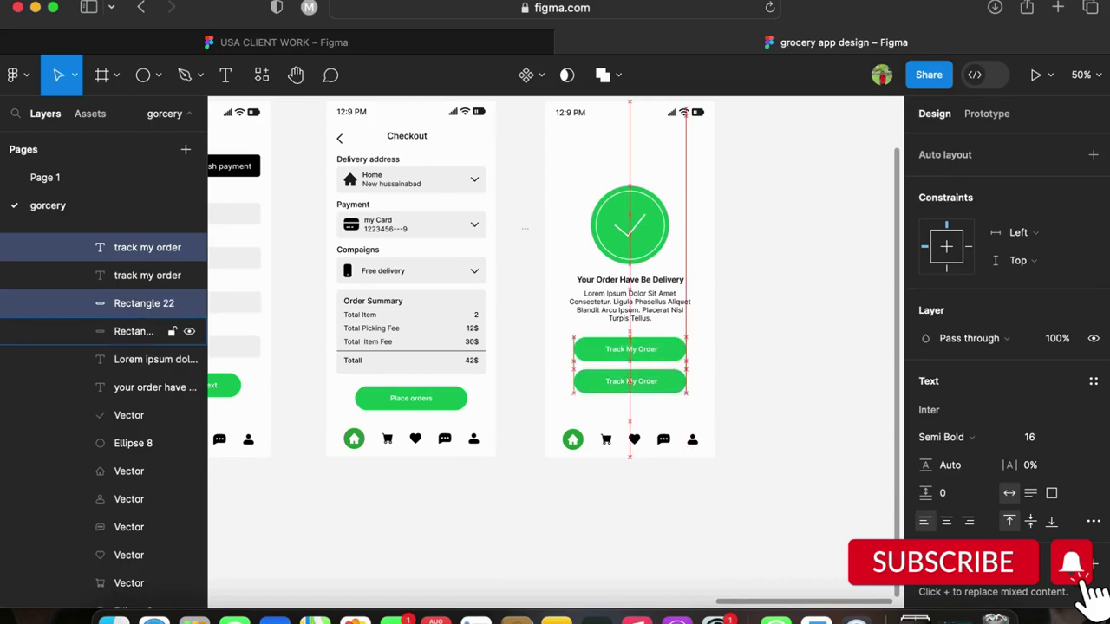
pyautogui.click(669, 384)
# Change the lower button's fill to near-black using hex 22.
pyautogui.click(673, 387)
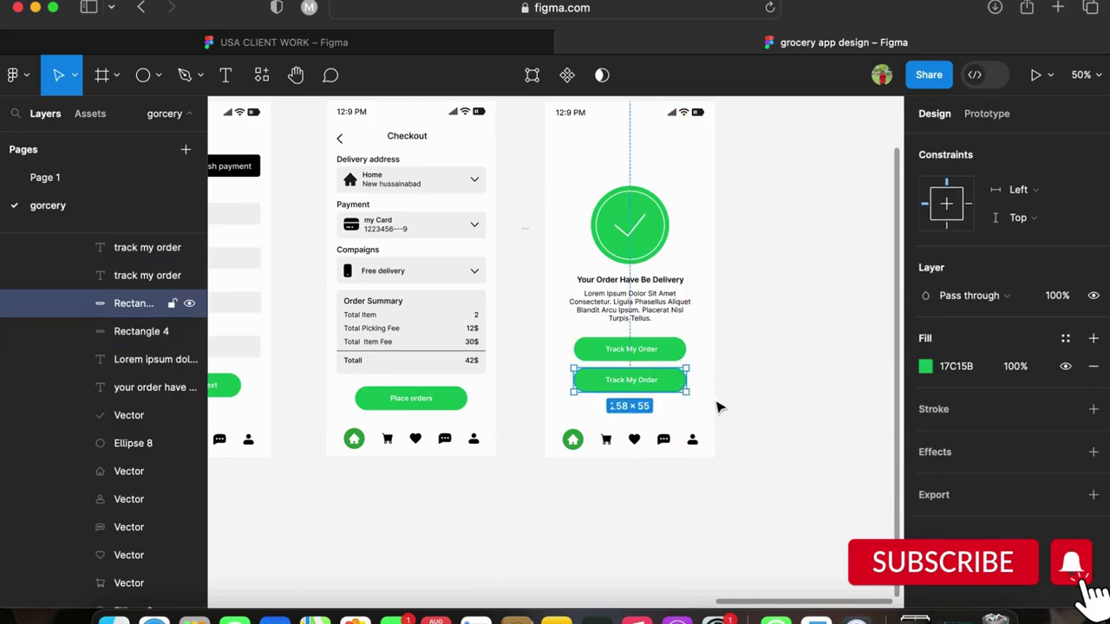
pyautogui.click(953, 414)
pyautogui.write('22')
pyautogui.press('Return')
pyautogui.click(726, 426)
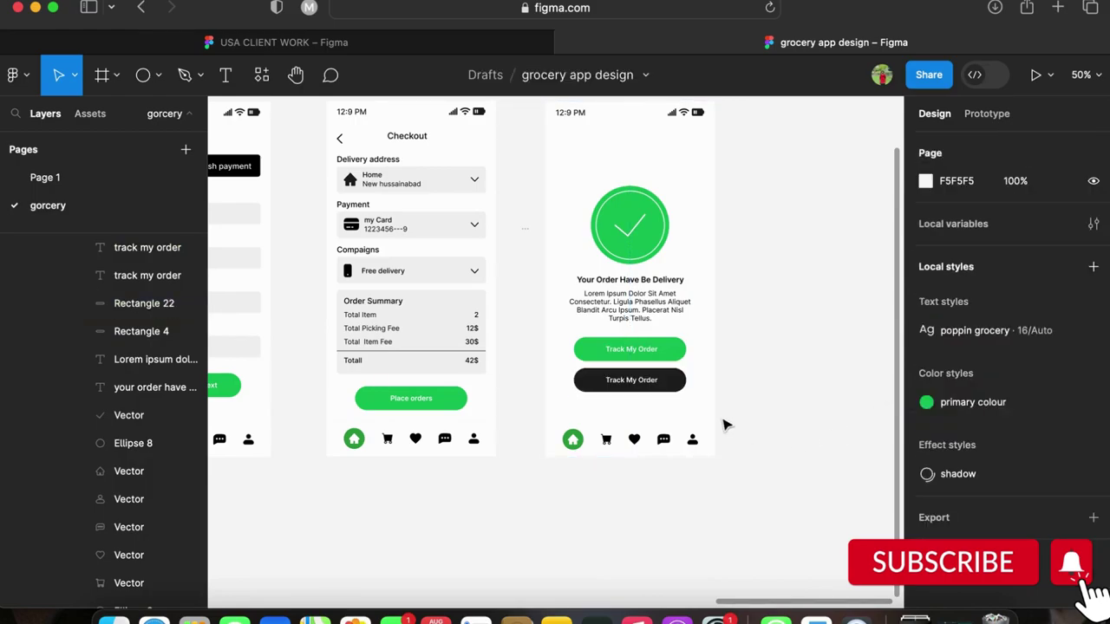
# Change the black button's label to "Back to home" and center it horizontally on the button.
pyautogui.scroll(2, 644, 389)
pyautogui.doubleClick(623, 373)
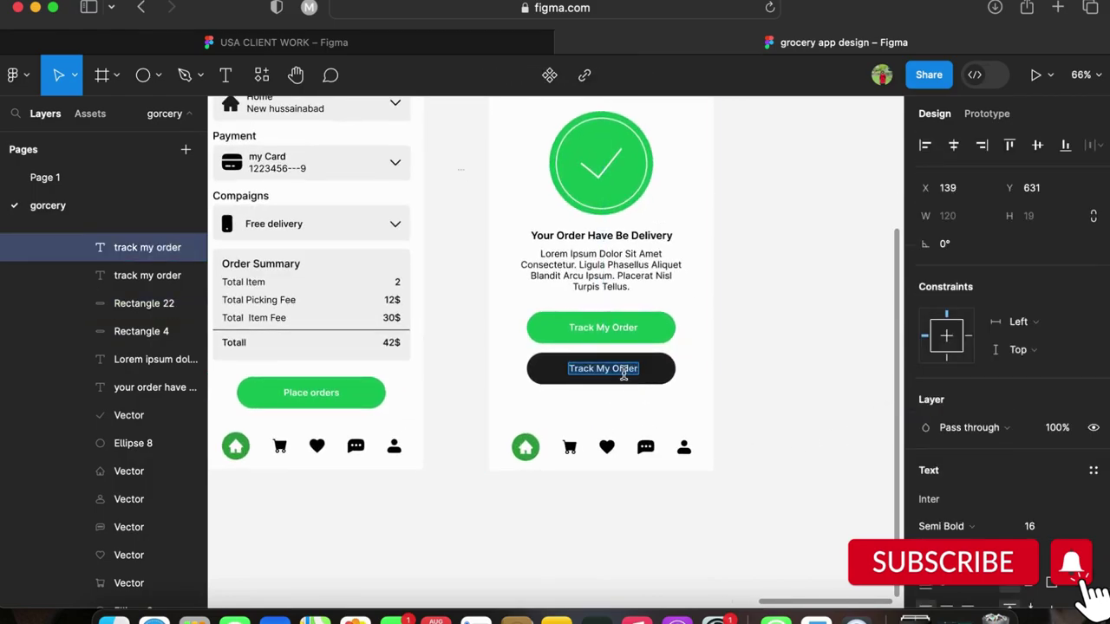
pyautogui.write('Back To Home')
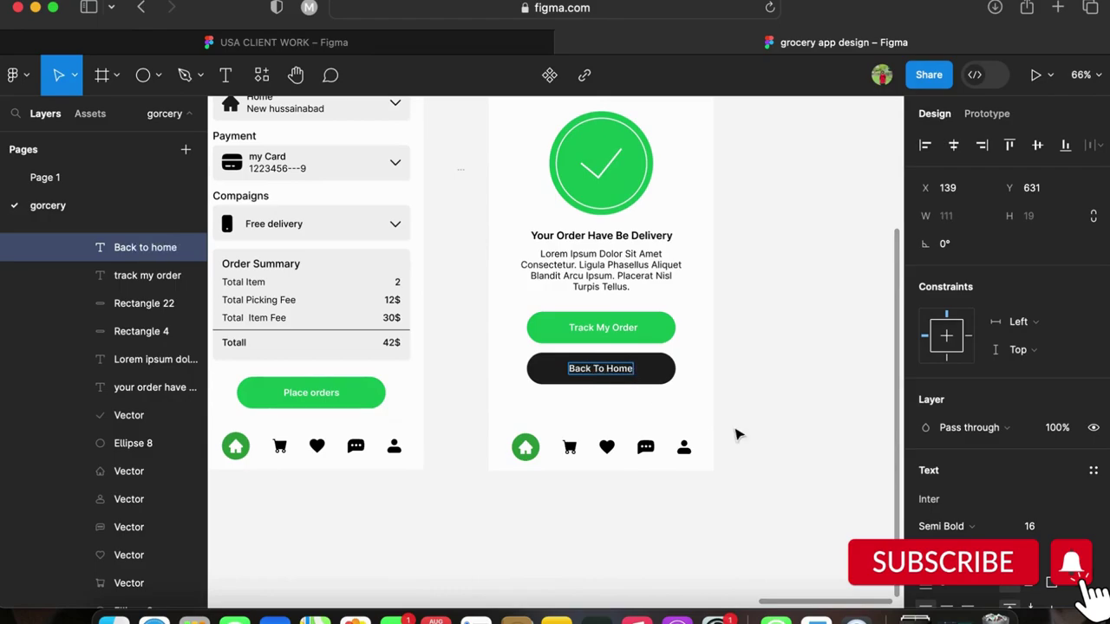
pyautogui.keyDown('shift'); pyautogui.click(664, 371); pyautogui.keyUp('shift')
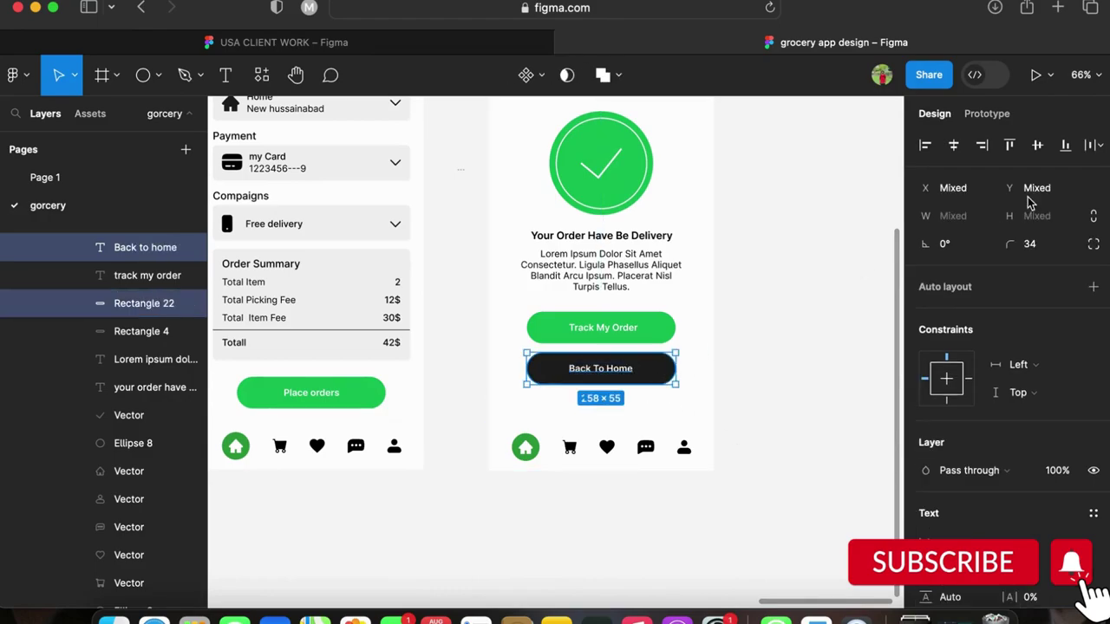
pyautogui.click(955, 146)
pyautogui.click(754, 333)
# Draw a circle about 42 × 42 at the upper left of the confirmation screen and turn on the layout grids.
pyautogui.scroll(-2, 753, 334)
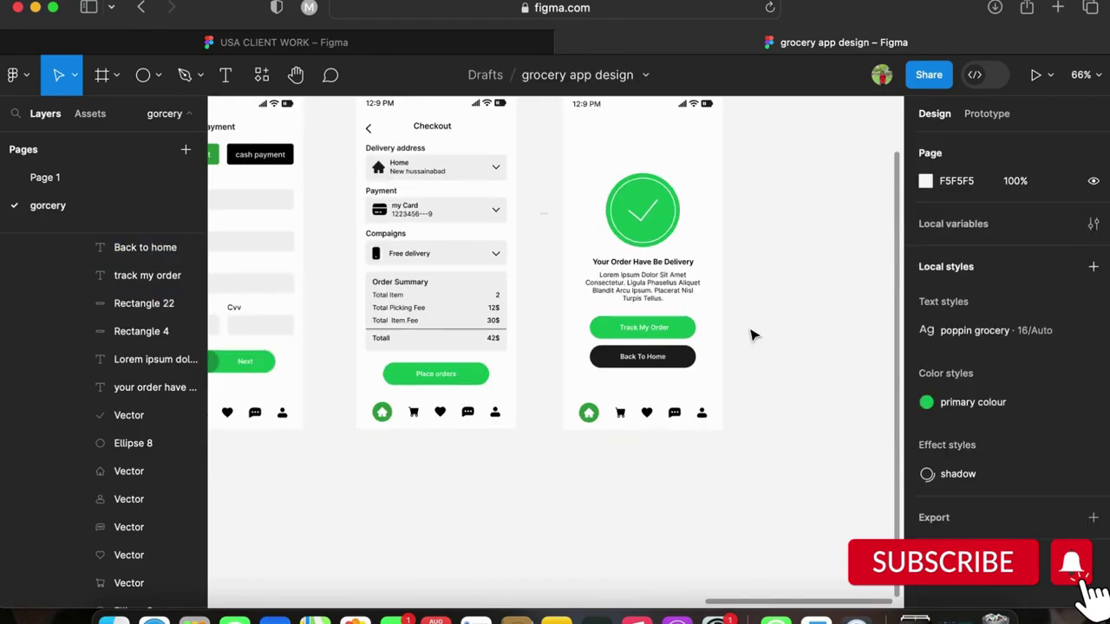
pyautogui.click(158, 76)
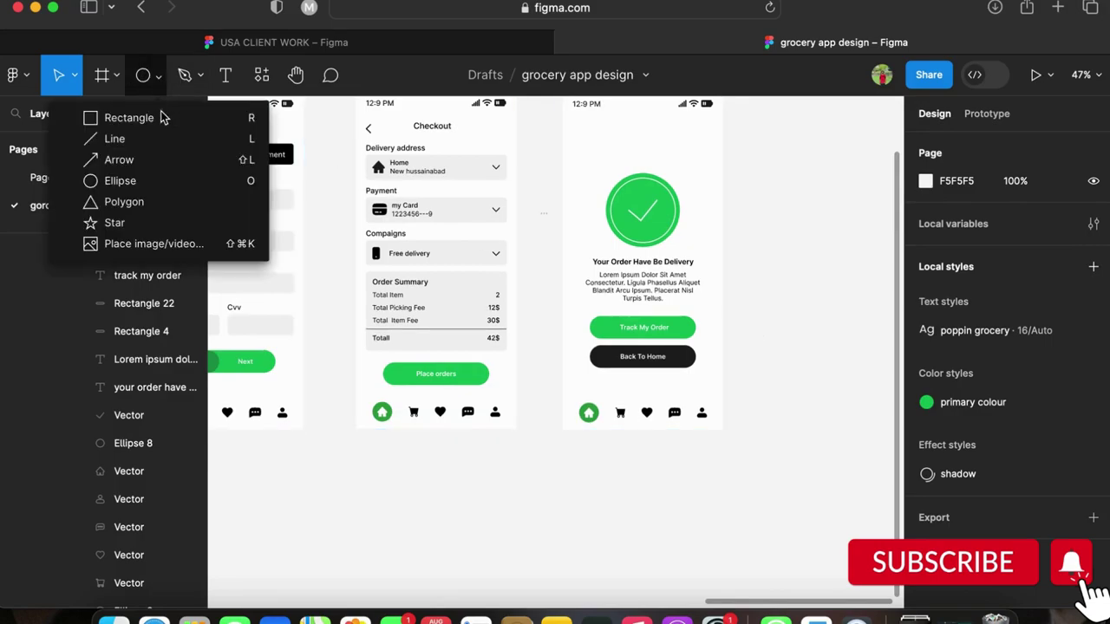
pyautogui.click(121, 180)
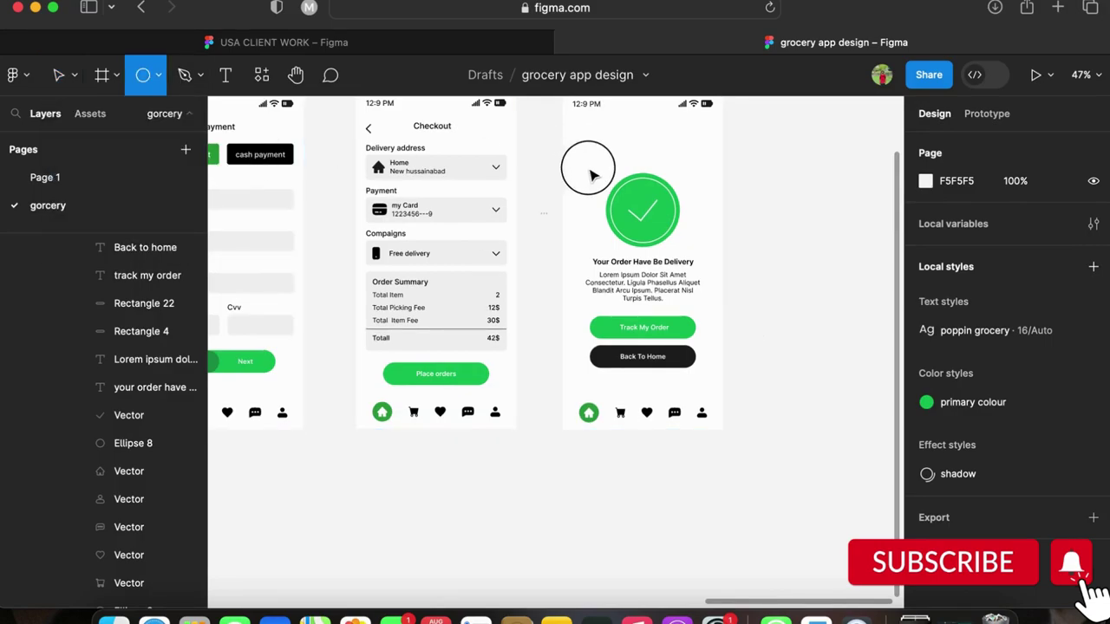
pyautogui.moveTo(573, 151)
pyautogui.mouseDown()
pyautogui.moveTo(597, 180)
pyautogui.moveTo(586, 170)
pyautogui.mouseUp()
pyautogui.hotkey('ctrl', 'g')
pyautogui.scroll(5, 596, 174)
pyautogui.scroll(-2, 969, 531)
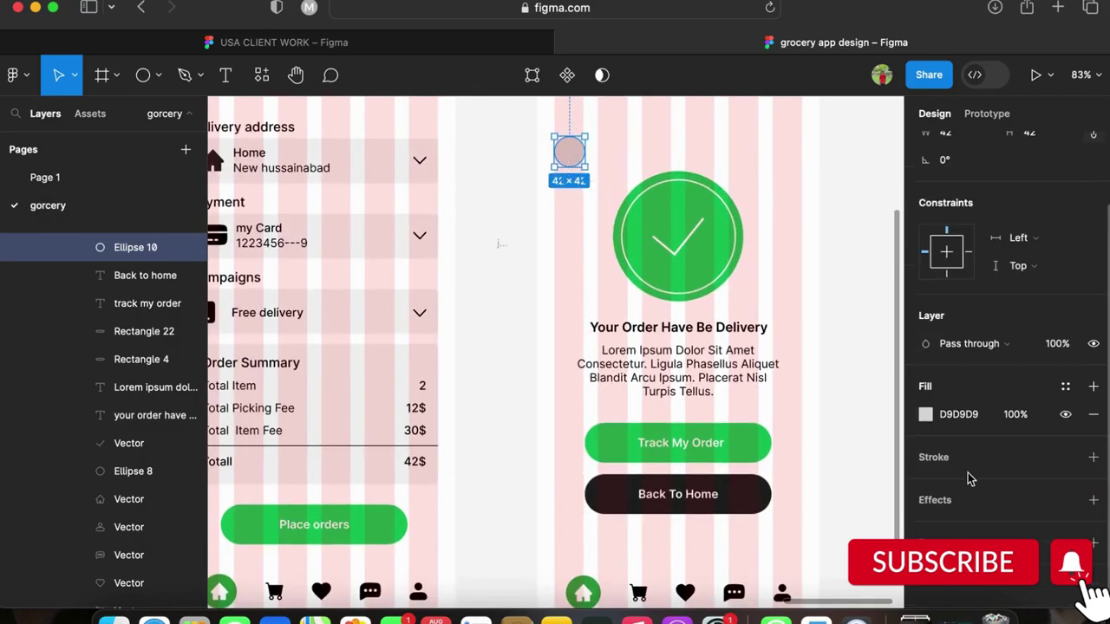
# Add an effect to the small circle and set its type to Inner shadow.
pyautogui.click(965, 503)
pyautogui.click(989, 528)
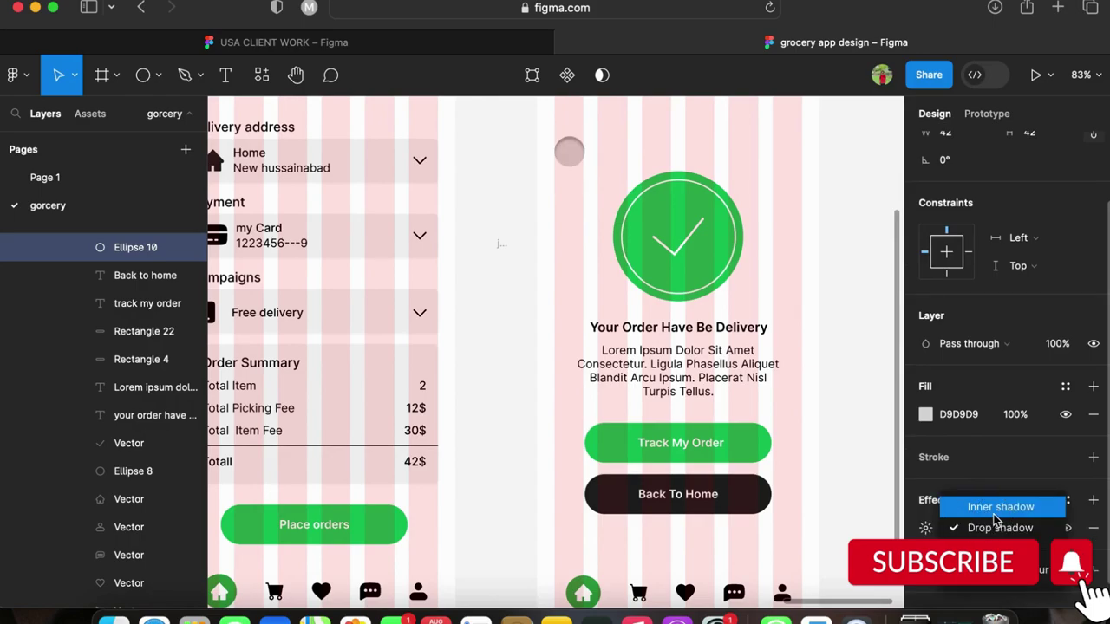
pyautogui.click(990, 510)
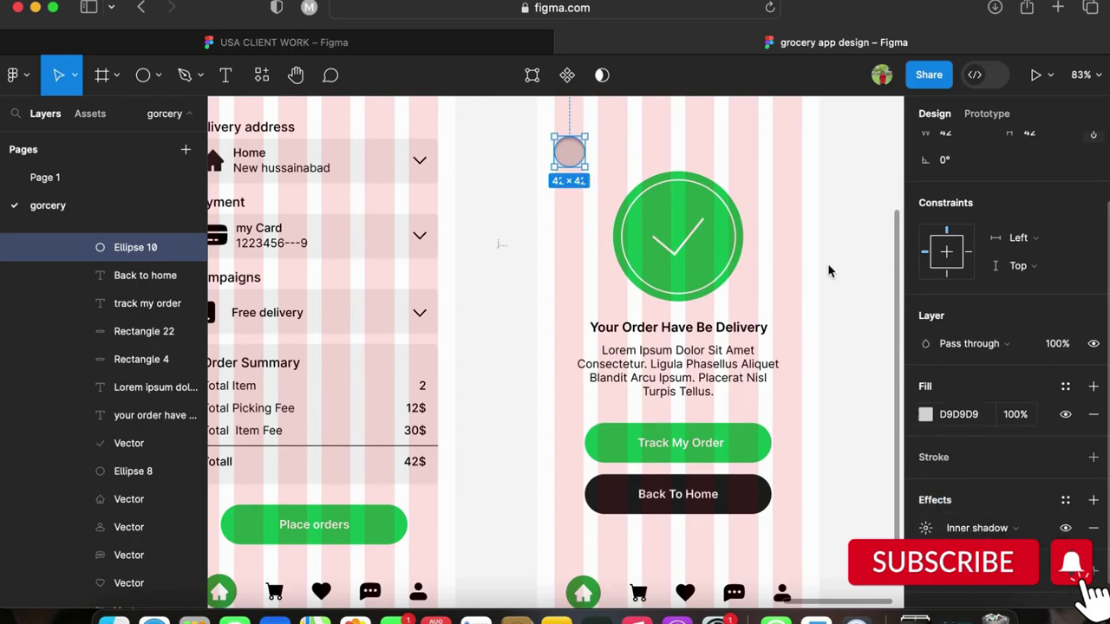
# Give the small circle a linear gradient fill with both stops sampled from the badge's green, 17C15B.
pyautogui.click(925, 414)
pyautogui.click(728, 407)
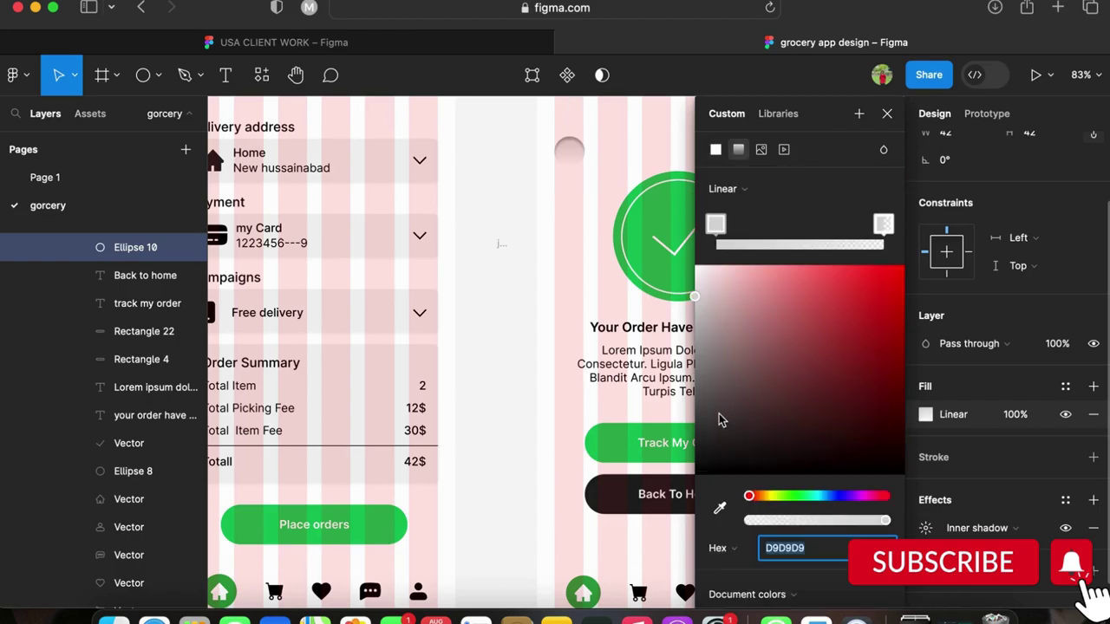
pyautogui.click(719, 507)
pyautogui.click(661, 284)
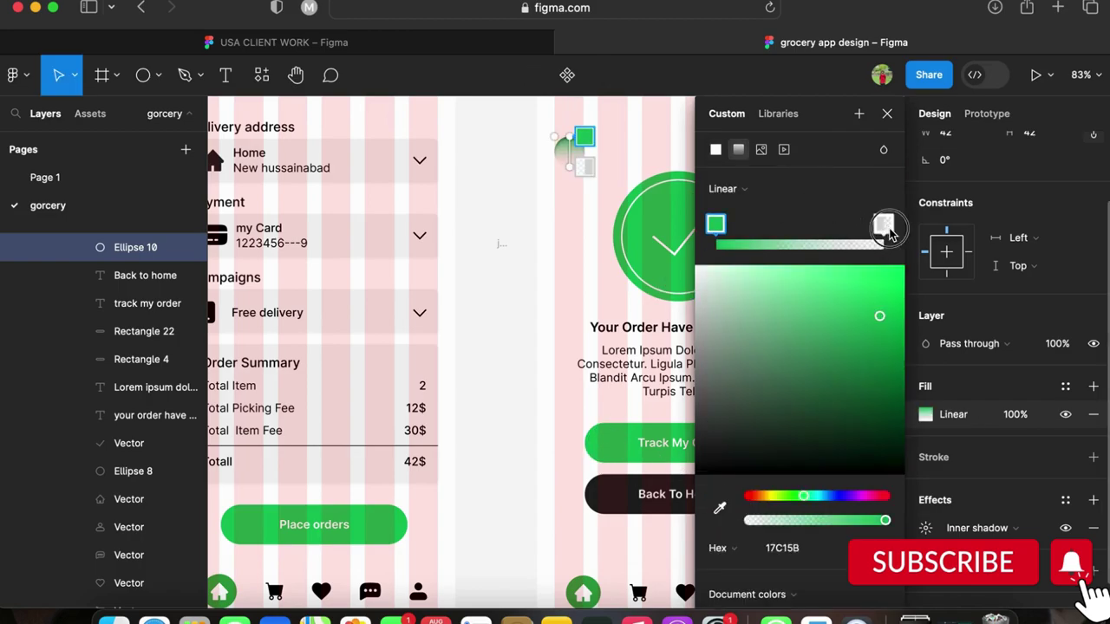
pyautogui.click(882, 223)
pyautogui.click(720, 507)
pyautogui.click(663, 260)
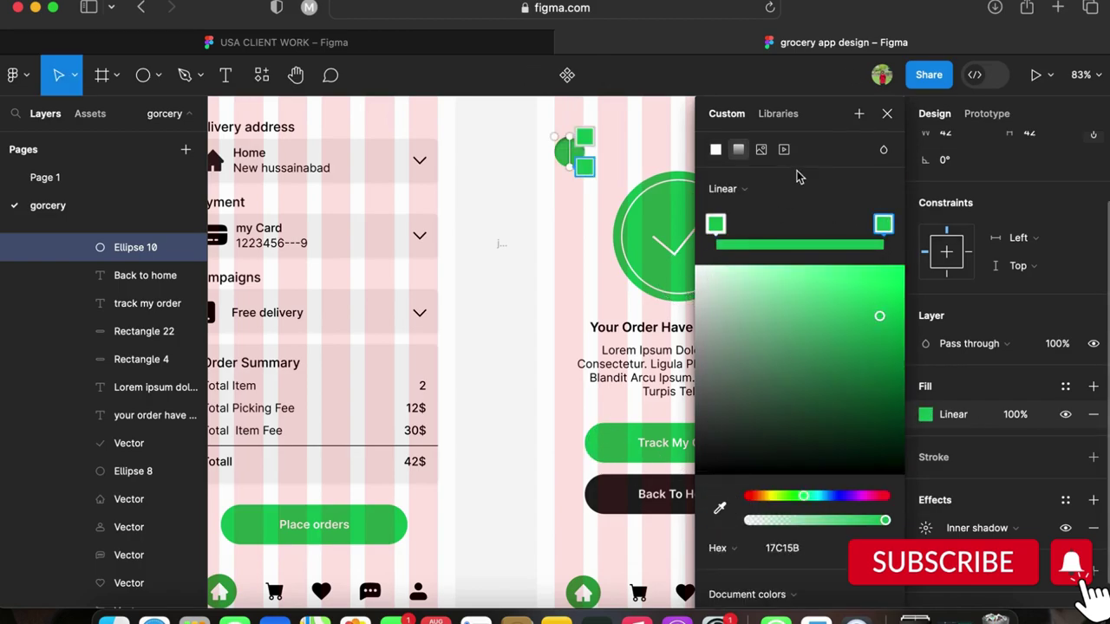
pyautogui.click(889, 116)
# Set the small circle's gradient fill opacity to 50%.
pyautogui.click(1023, 419)
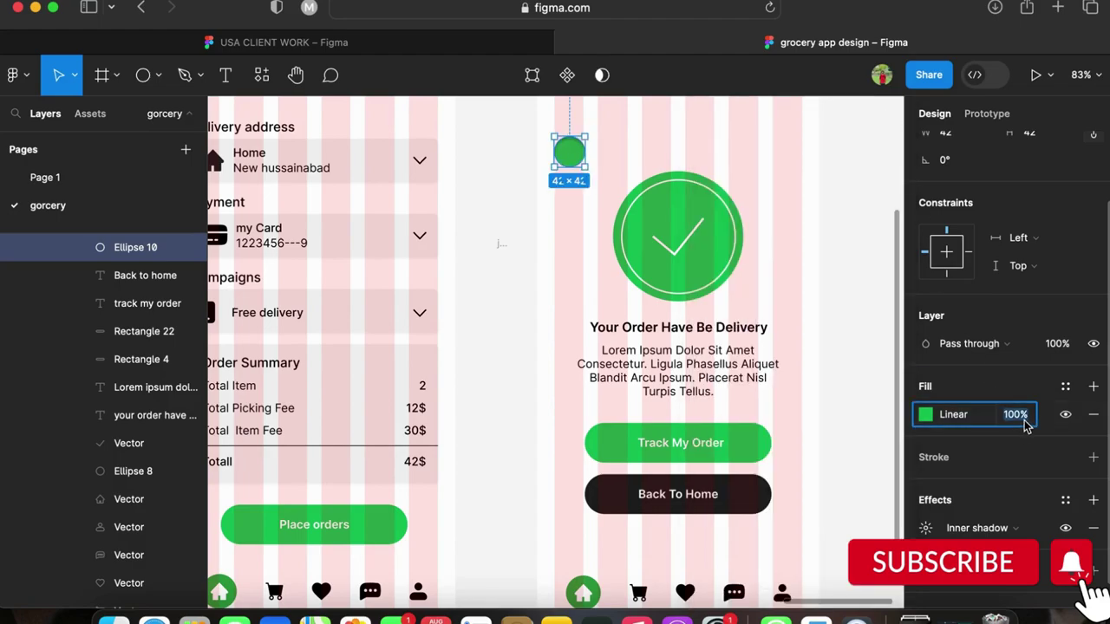
pyautogui.click(873, 418)
pyautogui.press('super+z')
pyautogui.press('super+z')
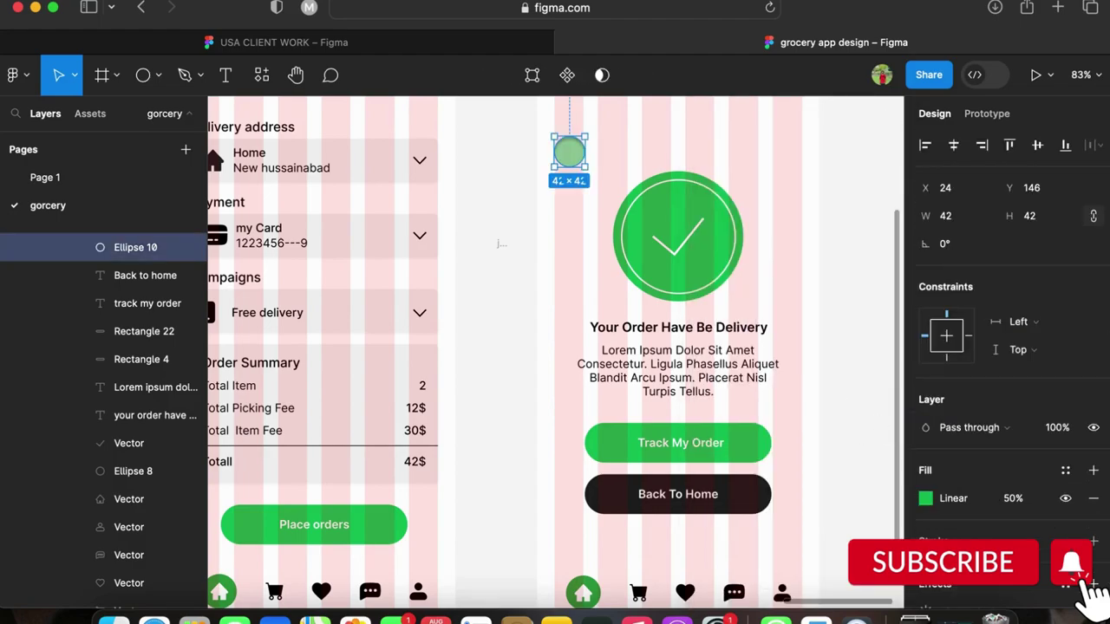